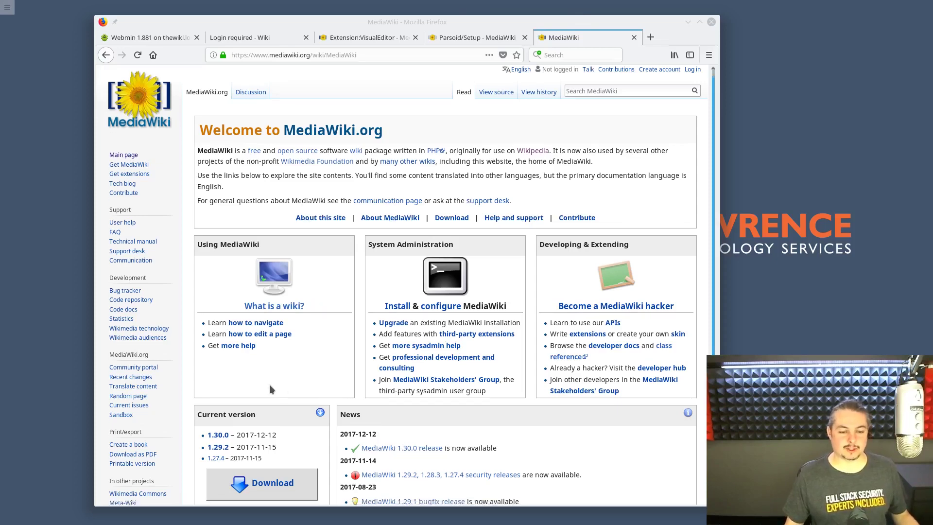
# - Read TheWiki notes line by line (1GB RAM, 256GB drive, root login), then drag Geany to the right
pyautogui.scroll(-2, 269, 384)
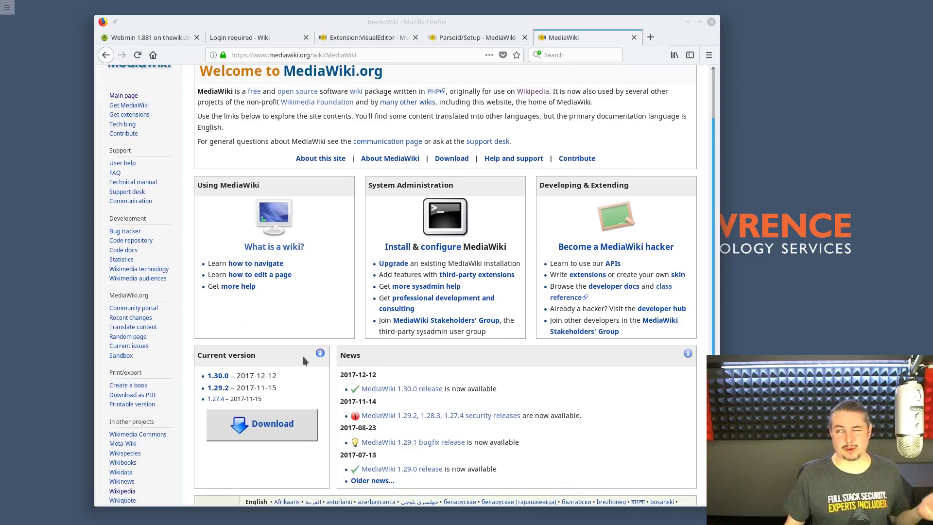
pyautogui.scroll(2, 303, 360)
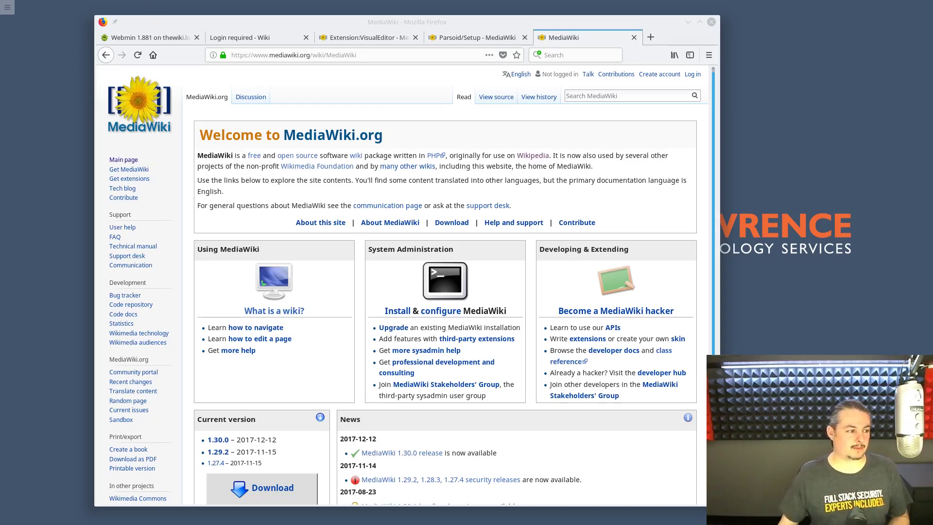
pyautogui.hotkey('alt', 'Tab')
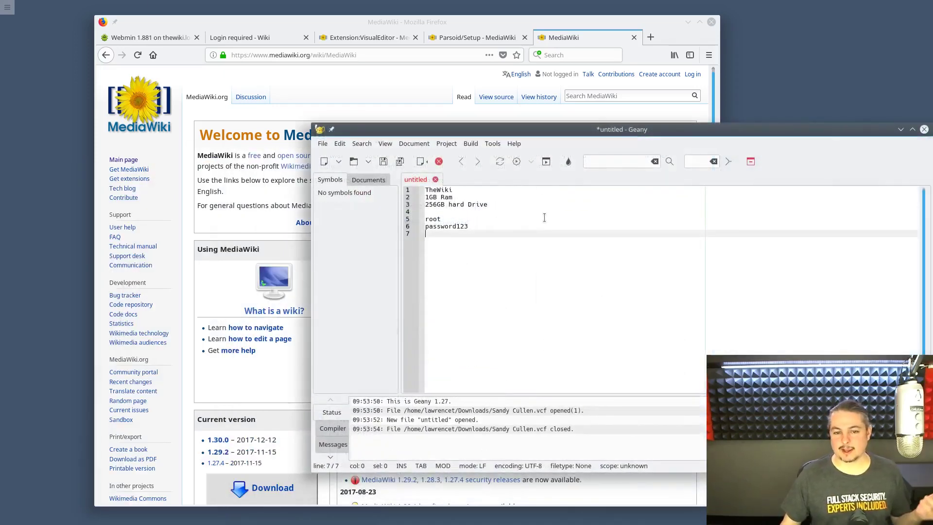
pyautogui.press('Up')
pyautogui.press('Up')
pyautogui.press('Up')
pyautogui.press('Up')
pyautogui.press('Up')
pyautogui.press('Up')
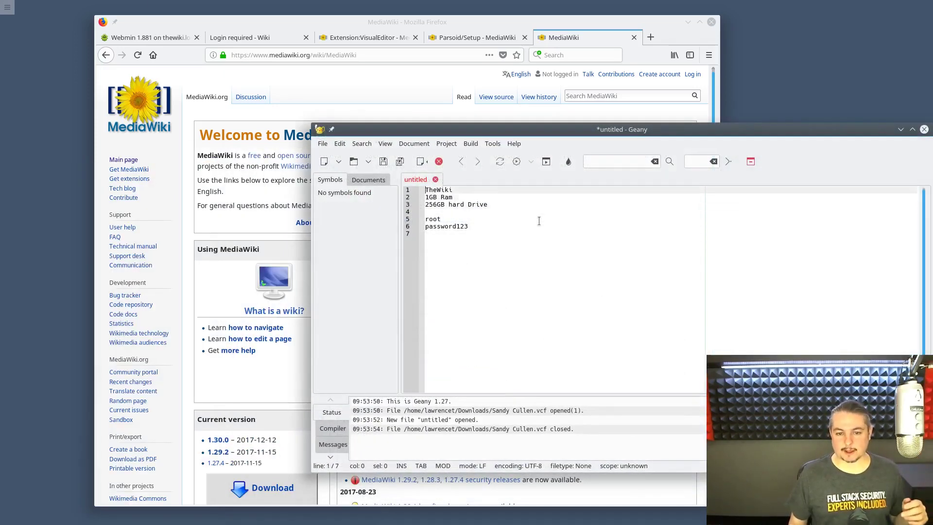
pyautogui.press('Down')
pyautogui.press('Down')
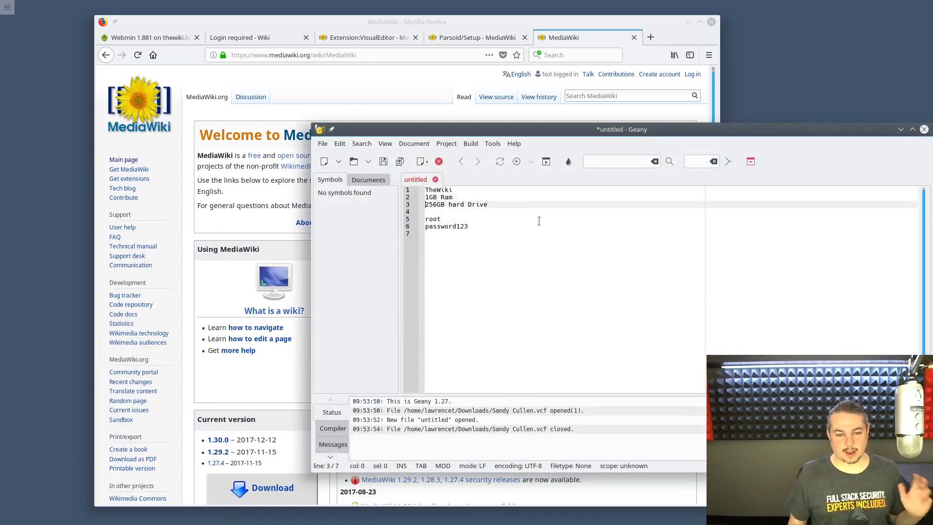
pyautogui.press('Down')
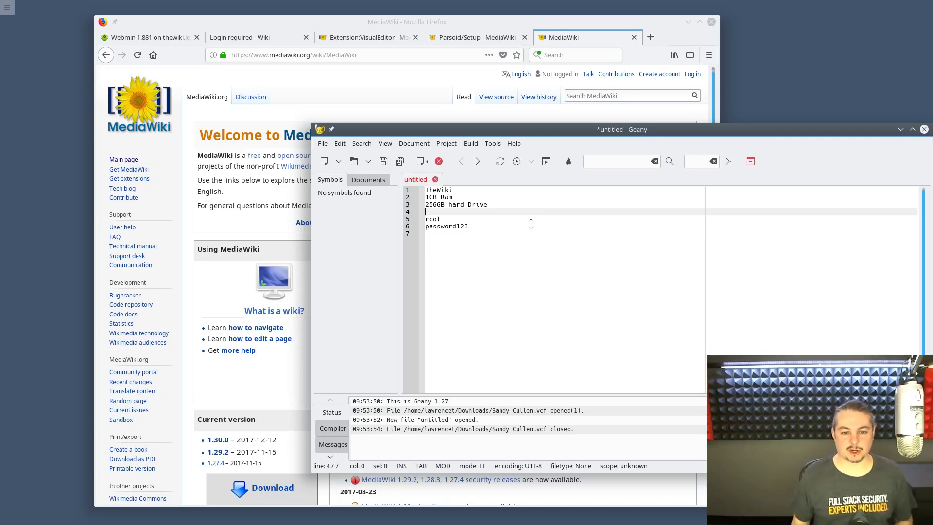
pyautogui.press('Down')
pyautogui.press('Down')
pyautogui.press('Down')
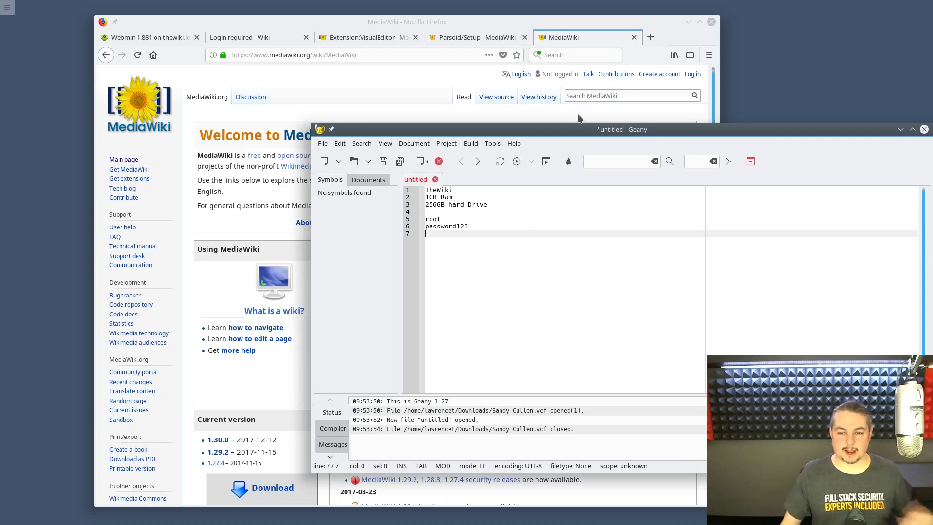
pyautogui.moveTo(582, 125); pyautogui.dragTo(930, 93)
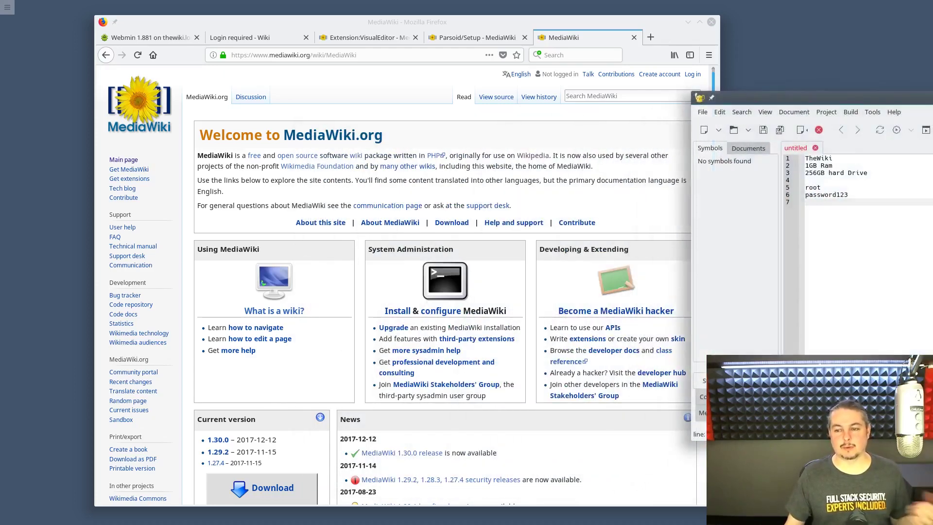
pyautogui.click(128, 39)
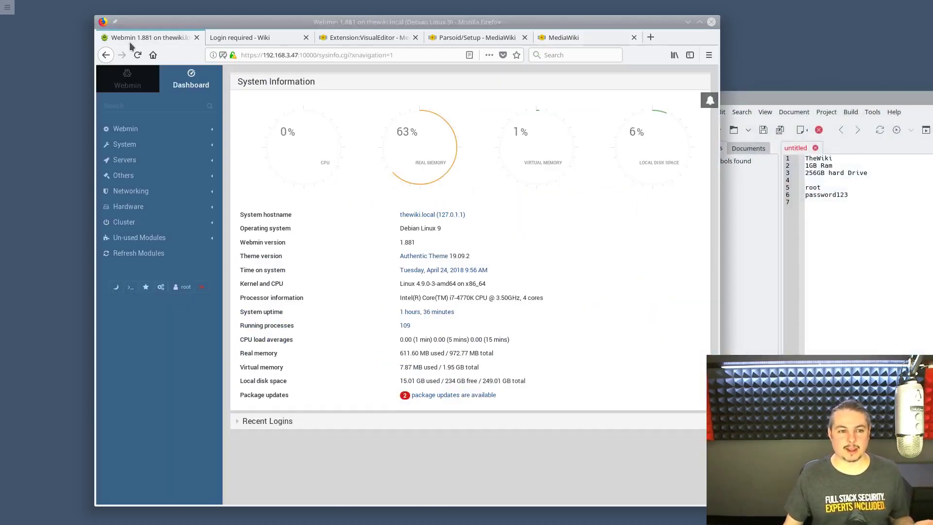
pyautogui.click(319, 53)
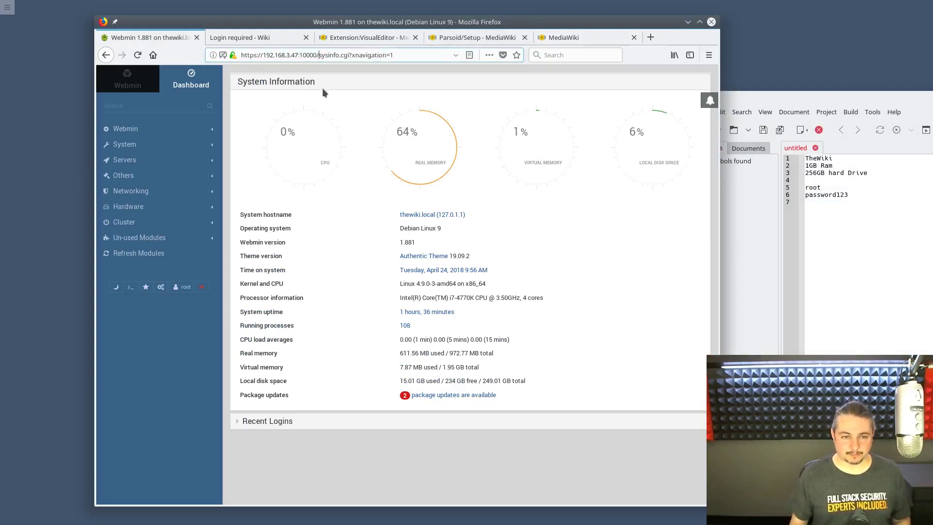
pyautogui.hotkey('shift', 'Home')
pyautogui.hotkey('ctrl', 'c')
pyautogui.click(816, 214)
pyautogui.hotkey('ctrl', 'v')
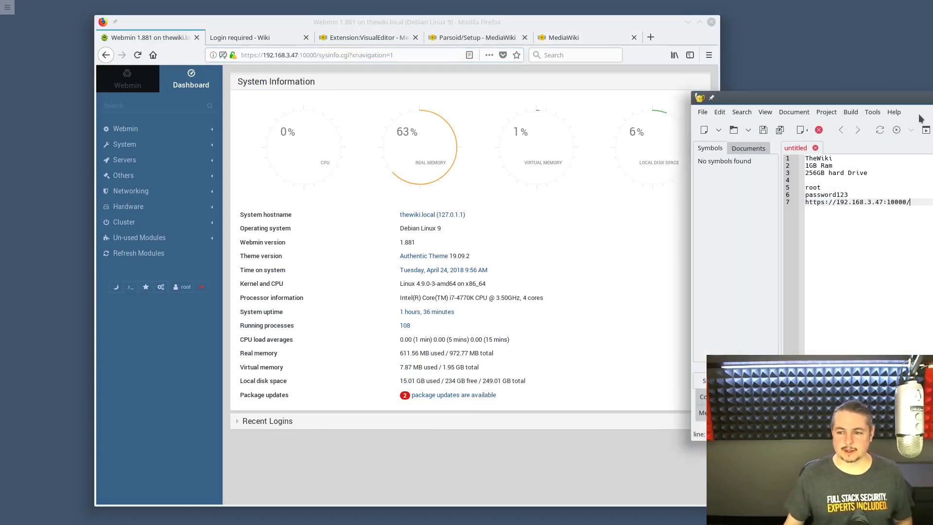
pyautogui.moveTo(928, 99); pyautogui.dragTo(599, 151)
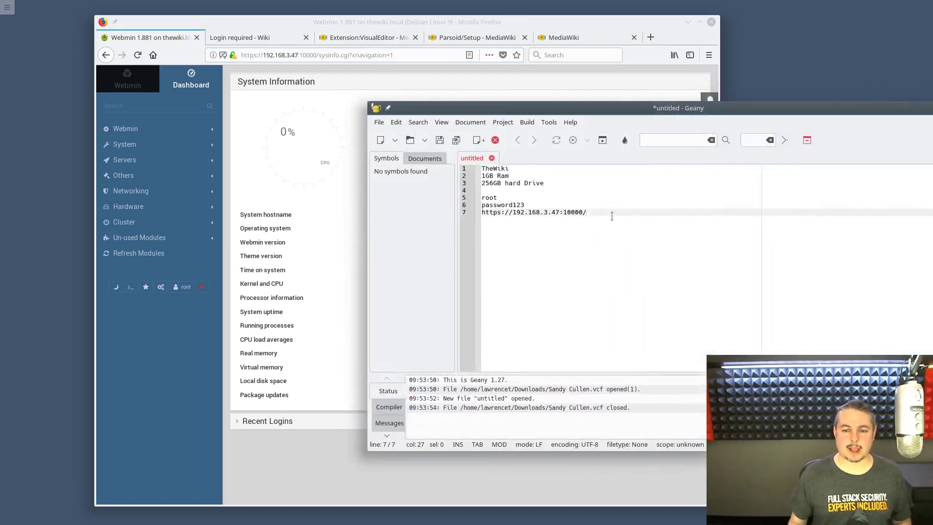
pyautogui.press('Left')
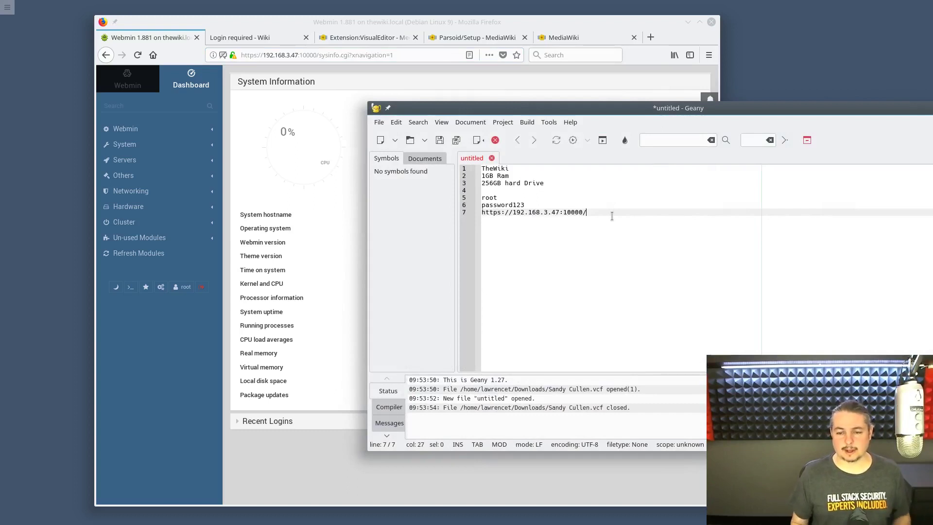
pyautogui.press('Return')
pyautogui.press('Return')
# - Add an ip addr reminder line below the Webmin address
pyautogui.write('ip addr')
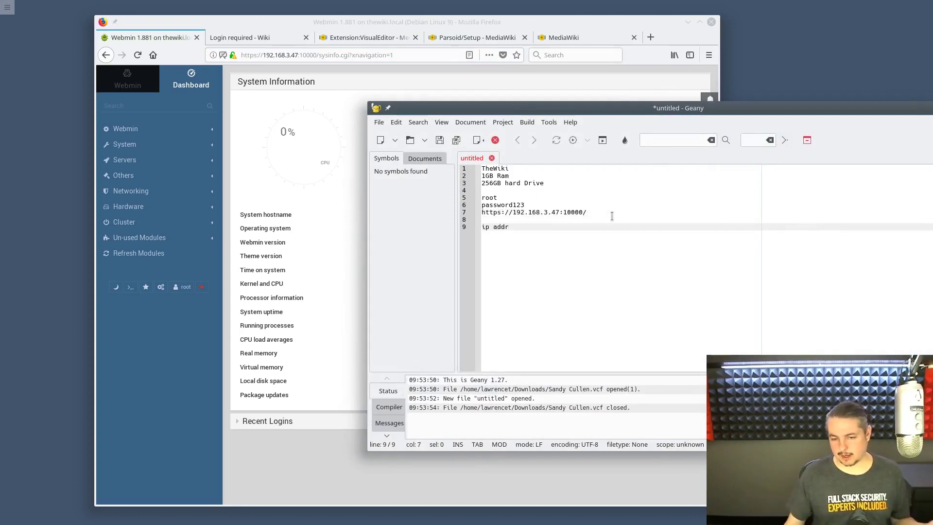
pyautogui.press('Up')
pyautogui.press('Up')
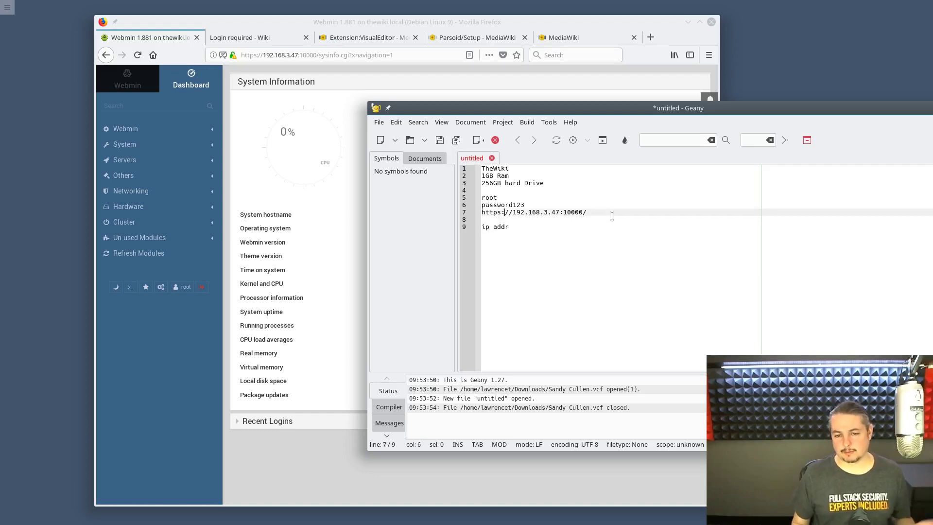
pyautogui.press('Down')
pyautogui.press('Down')
pyautogui.press('End')
pyautogui.press('Return')
pyautogui.press('Return')
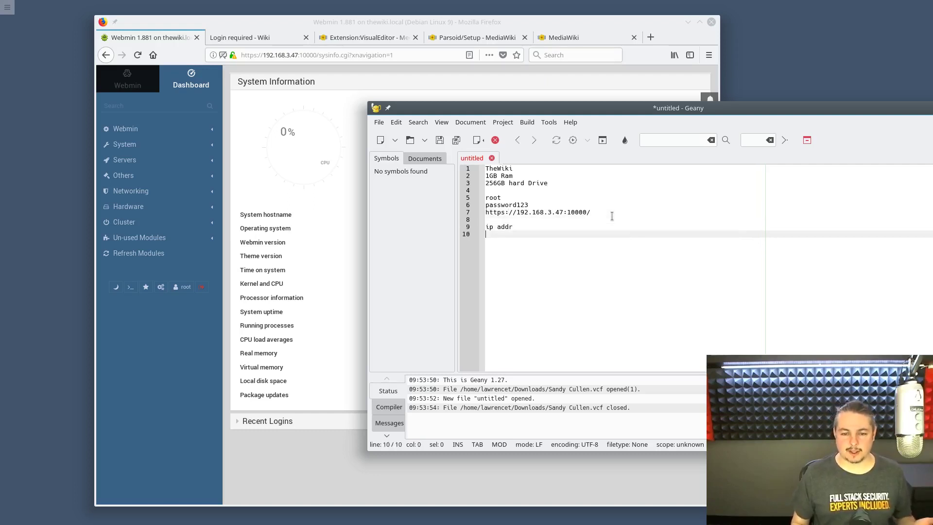
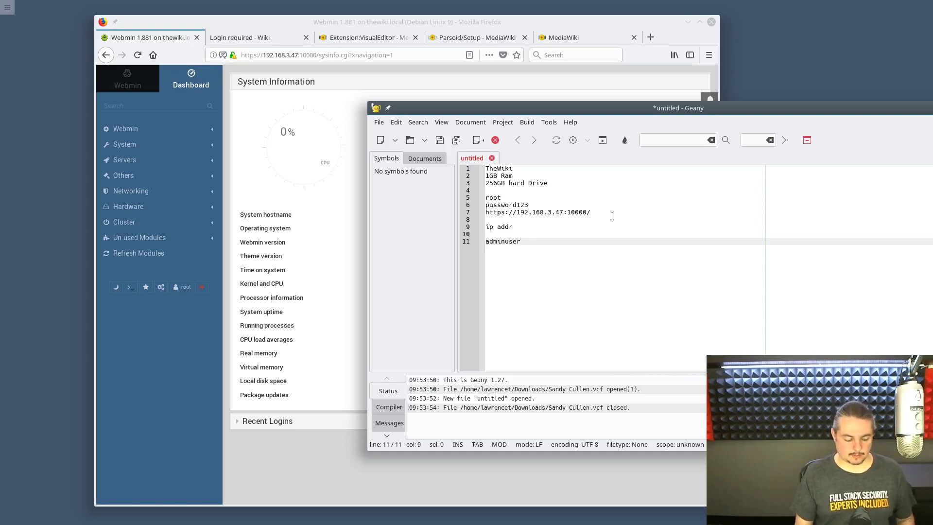
# - Add two more user logins, each with its password, on separate lines
pyautogui.press('Return')
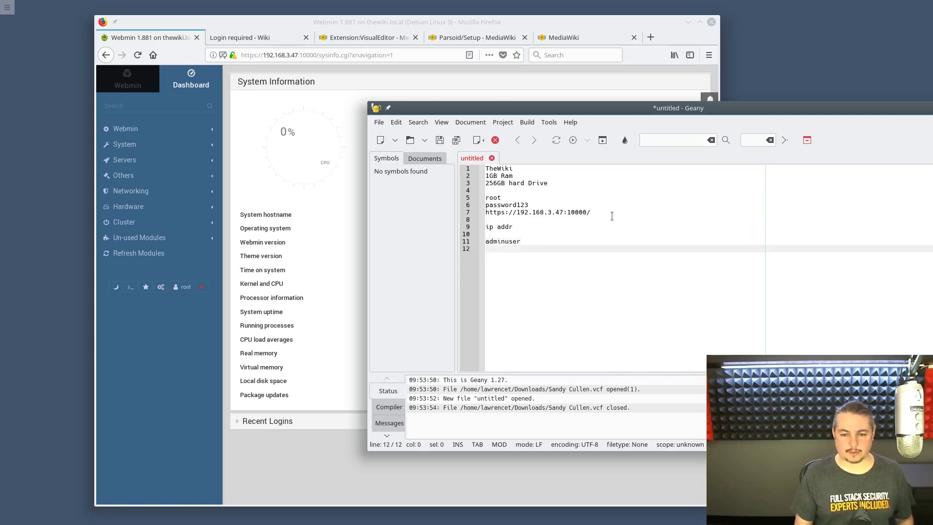
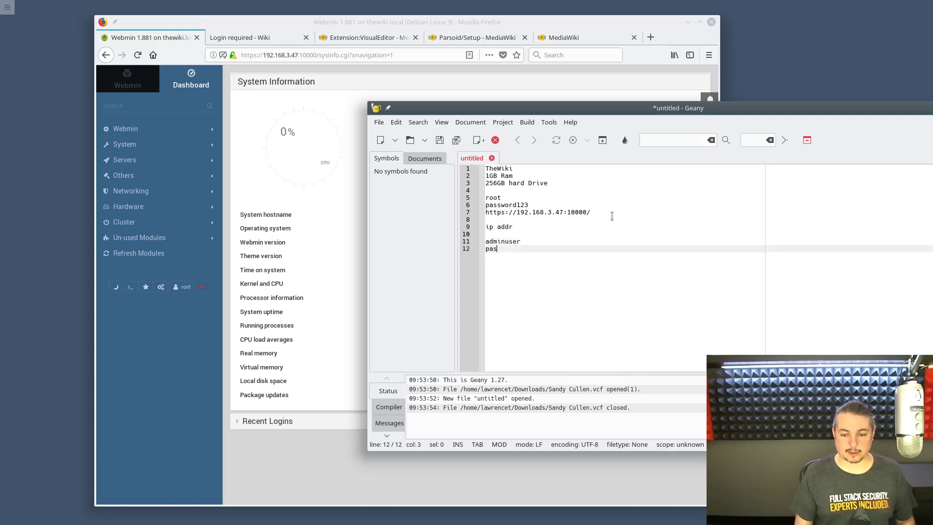
pyautogui.press('Return')
pyautogui.press('Return')
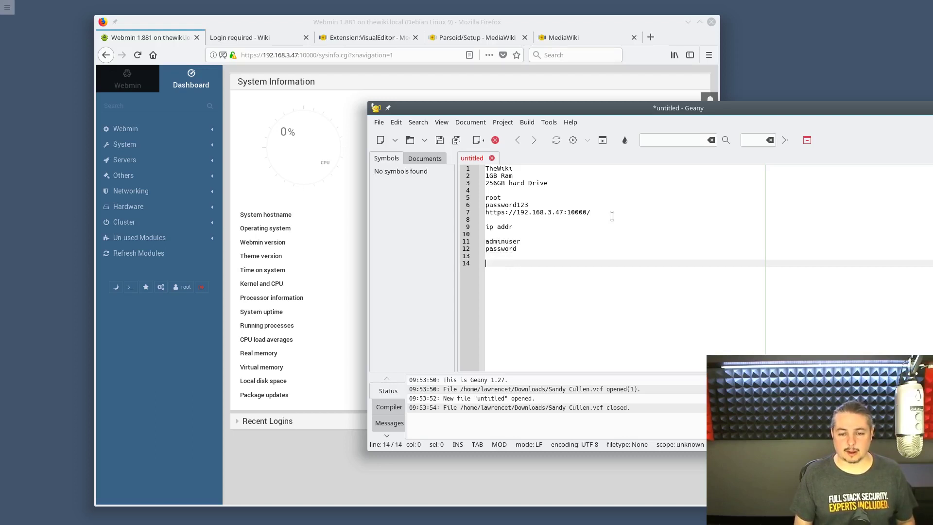
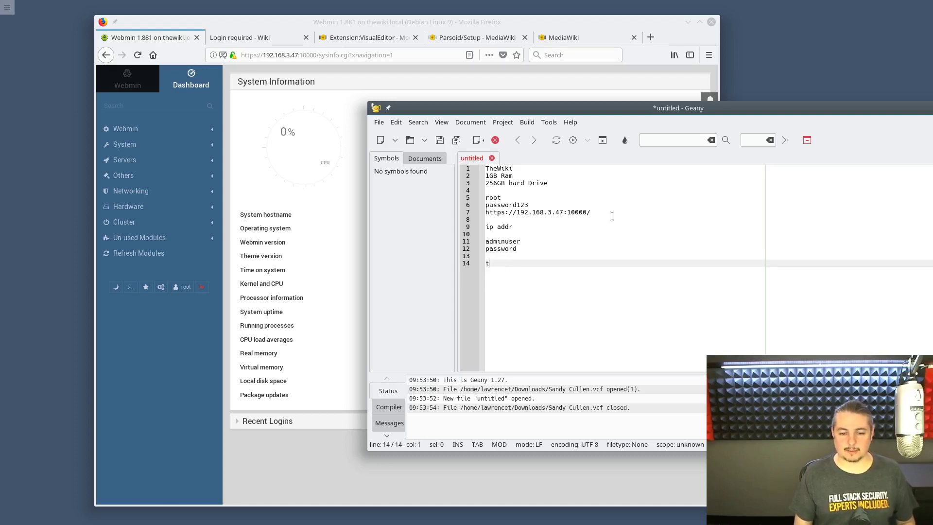
pyautogui.press('Return')
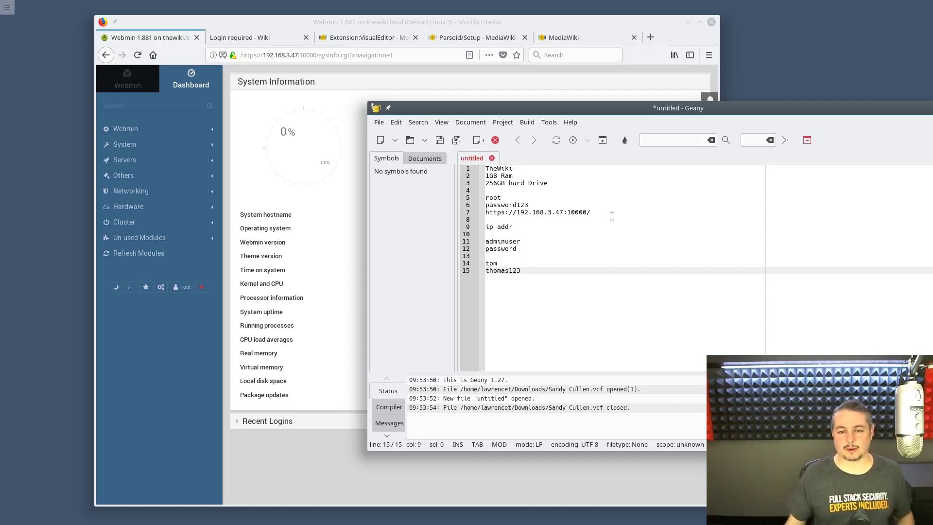
pyautogui.scroll(6, 608, 221)
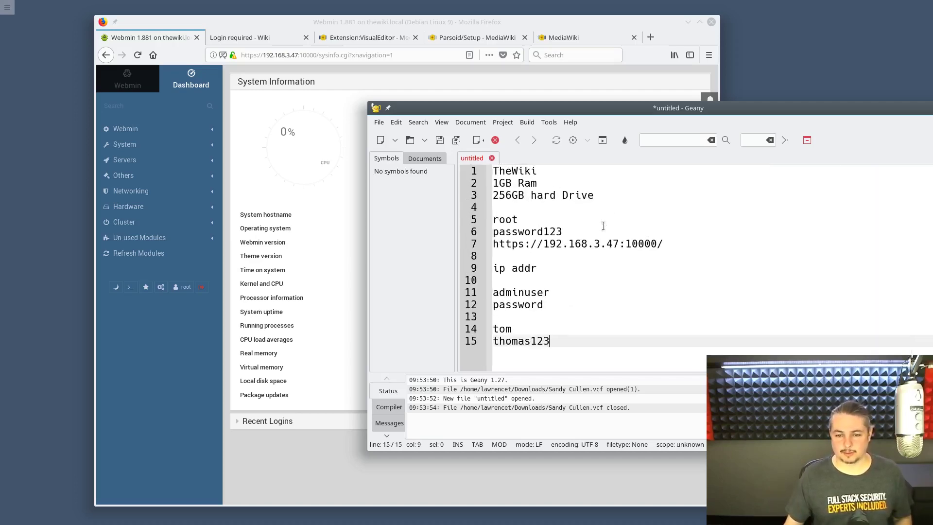
# - Move the Geany notes aside and bring up Webmin's dashboard for thewiki.local
pyautogui.moveTo(749, 113); pyautogui.dragTo(692, 68)
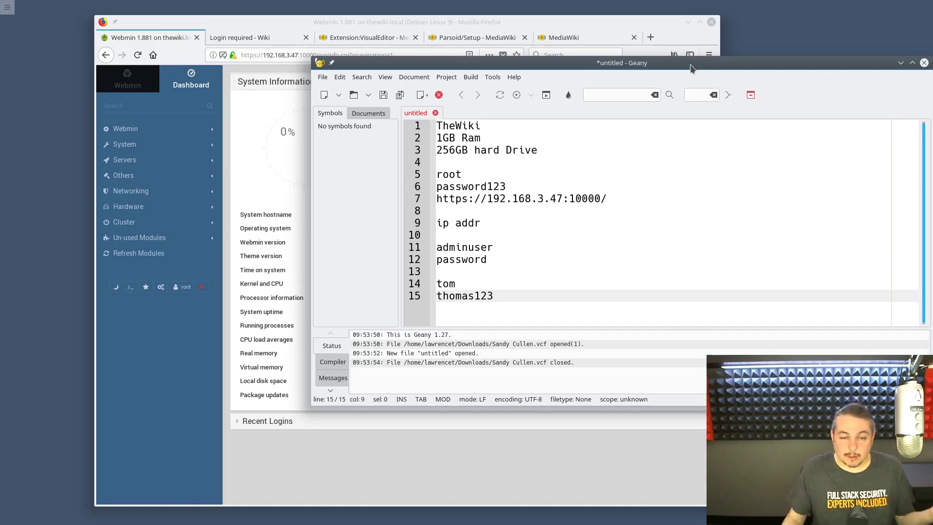
pyautogui.moveTo(677, 64); pyautogui.dragTo(909, 159)
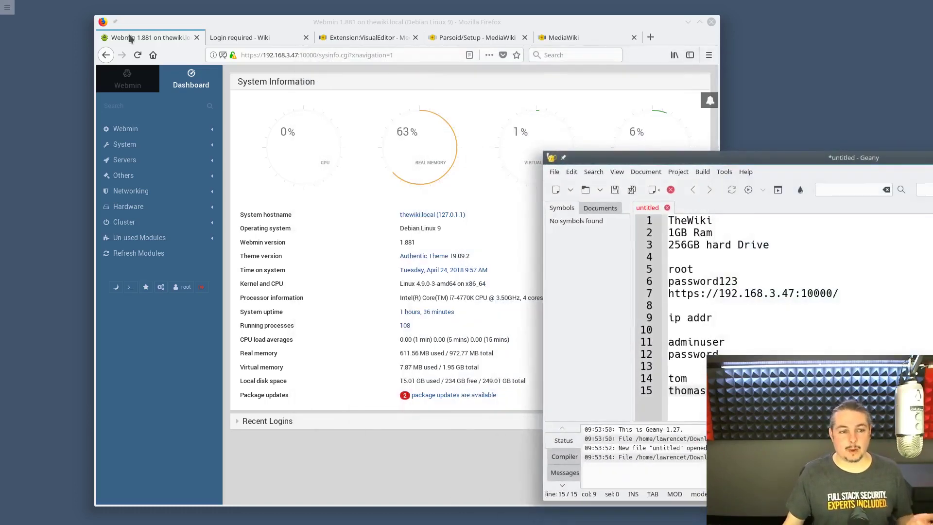
pyautogui.click(130, 39)
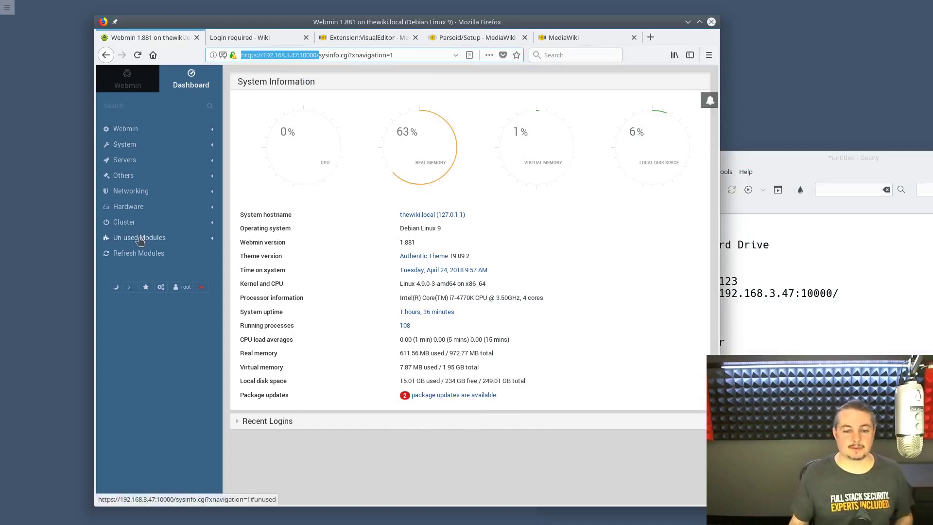
pyautogui.click(124, 161)
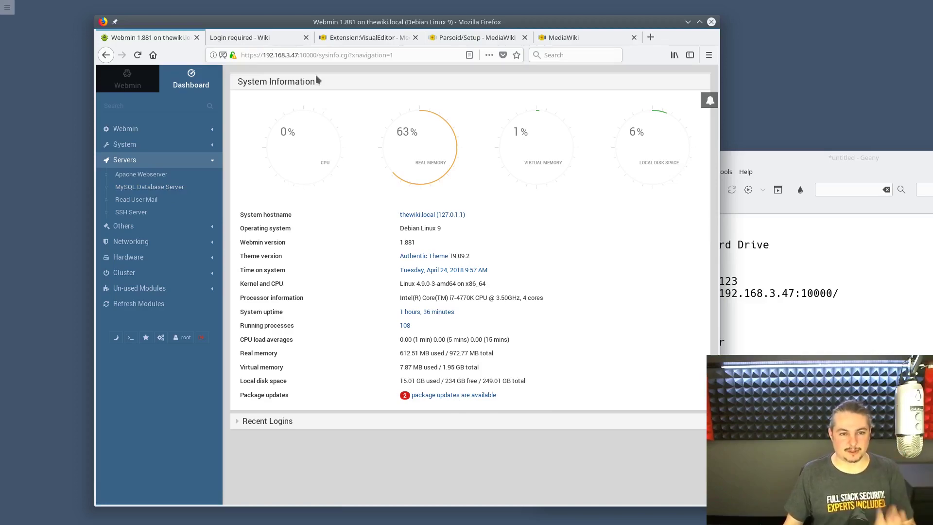
# - Read through the Extension:VisualEditor and Parsoid/Setup documentation pages
pyautogui.click(354, 38)
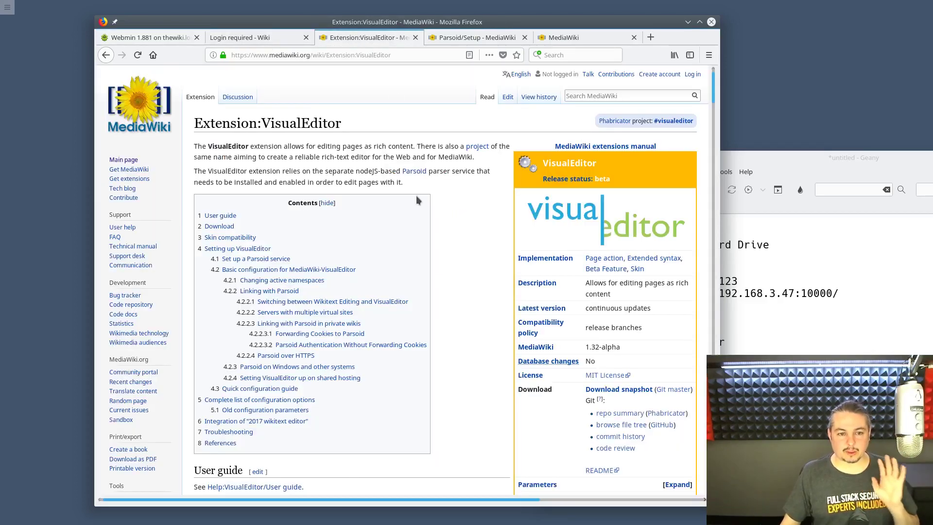
pyautogui.scroll(-5, 417, 199)
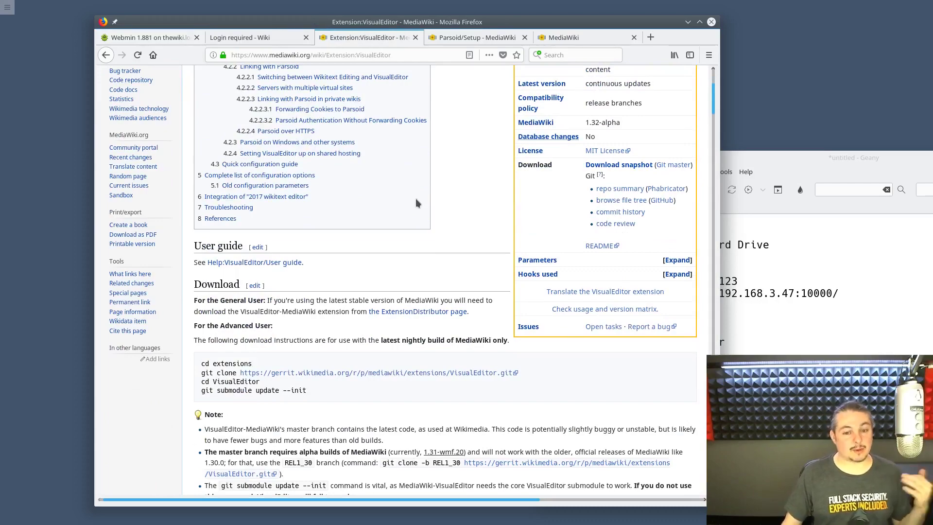
pyautogui.scroll(5, 416, 199)
pyautogui.click(476, 38)
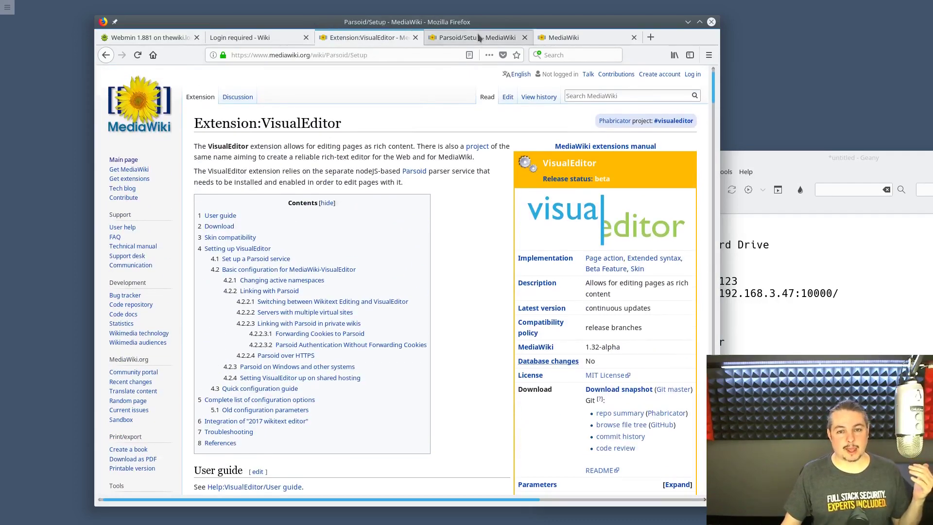
pyautogui.scroll(-10, 407, 215)
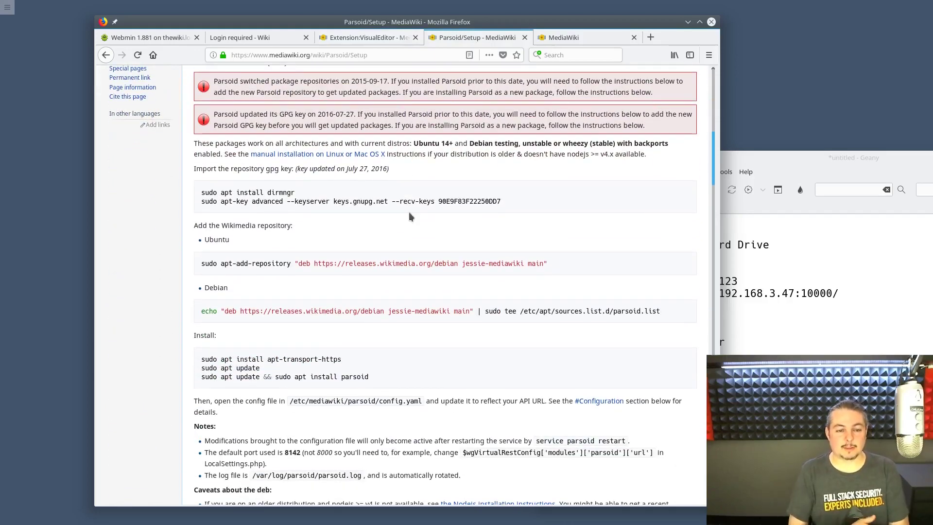
pyautogui.click(344, 42)
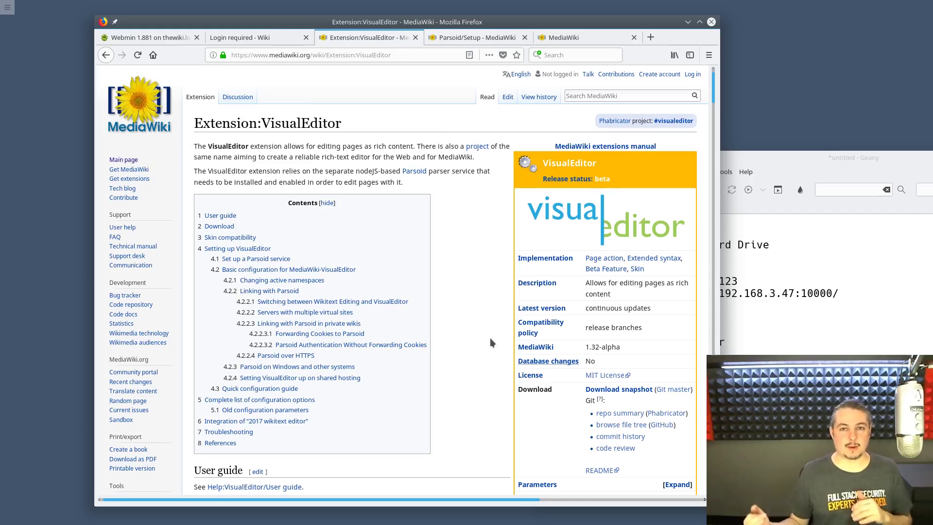
pyautogui.hotkey('ctrl', 'Tab')
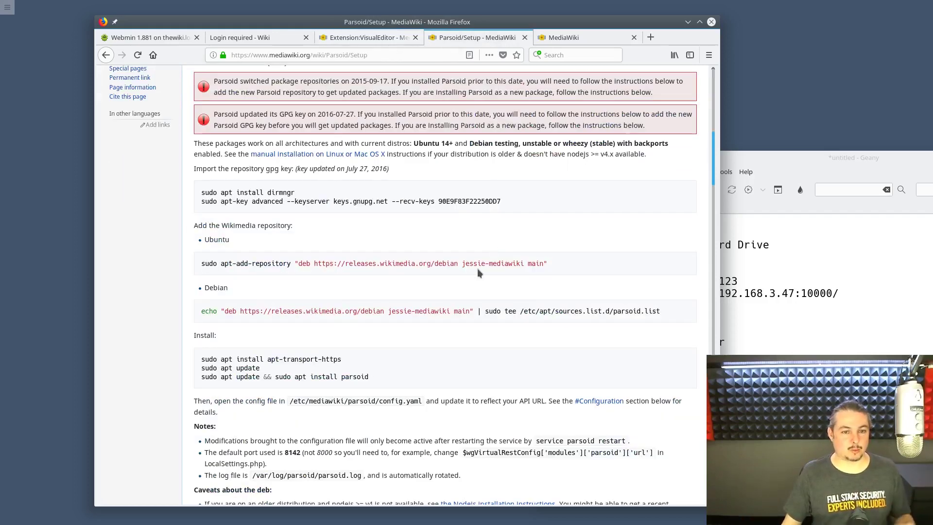
pyautogui.scroll(-3, 477, 269)
pyautogui.scroll(-7, 477, 270)
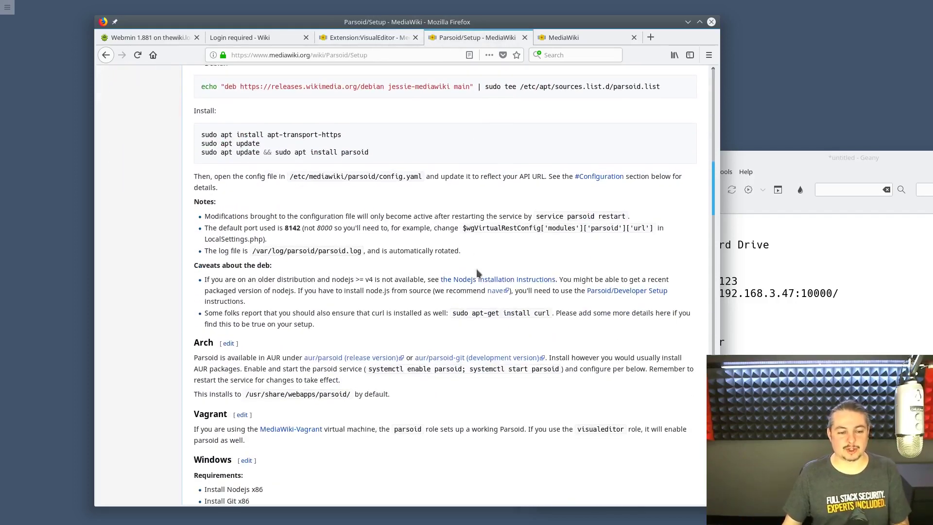
pyautogui.scroll(8, 476, 269)
pyautogui.scroll(15, 476, 268)
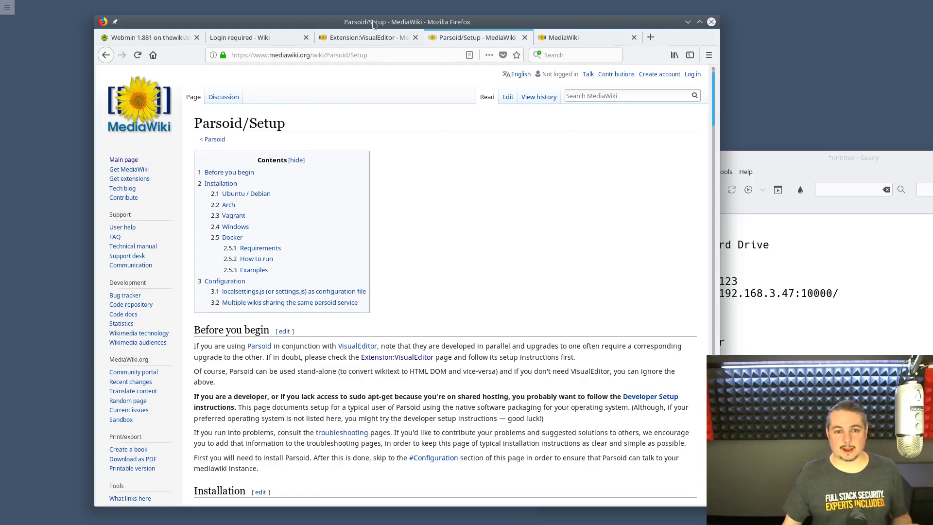
pyautogui.moveTo(372, 15); pyautogui.dragTo(362, 16)
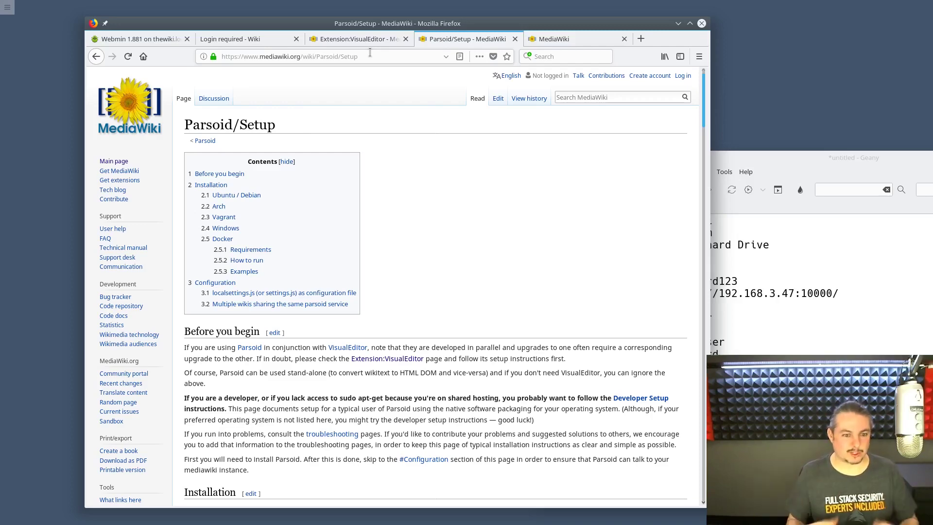
# - Glance at the MediaWiki.org main page, then reread Extension:VisualEditor
pyautogui.click(583, 38)
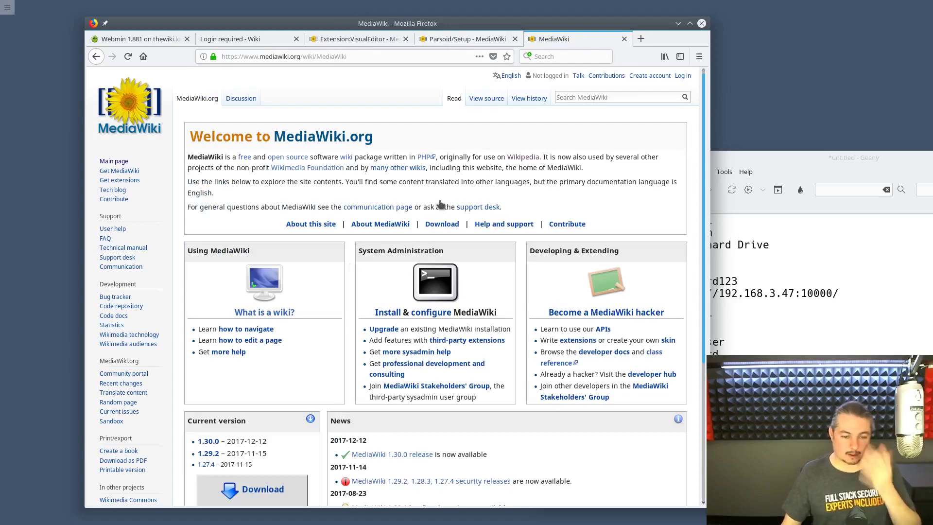
pyautogui.click(447, 43)
pyautogui.click(388, 43)
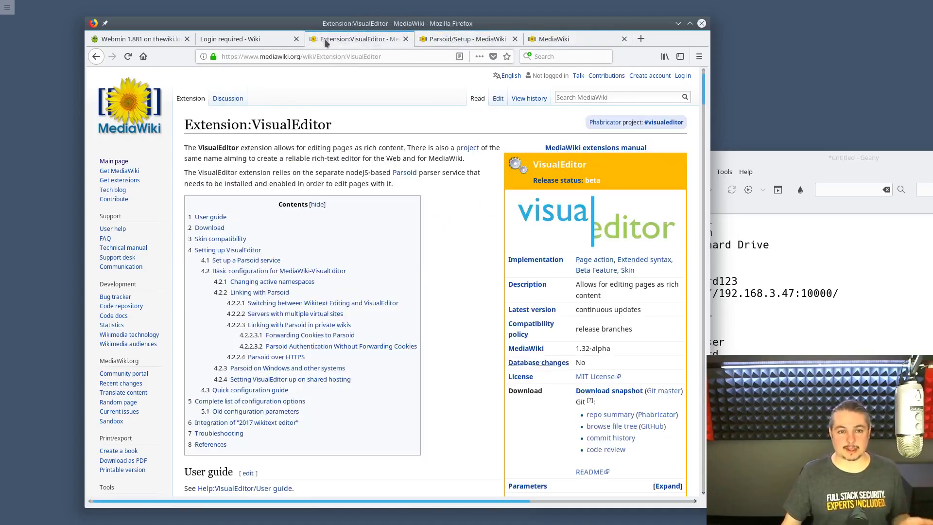
pyautogui.scroll(-3, 395, 321)
pyautogui.scroll(-5, 399, 302)
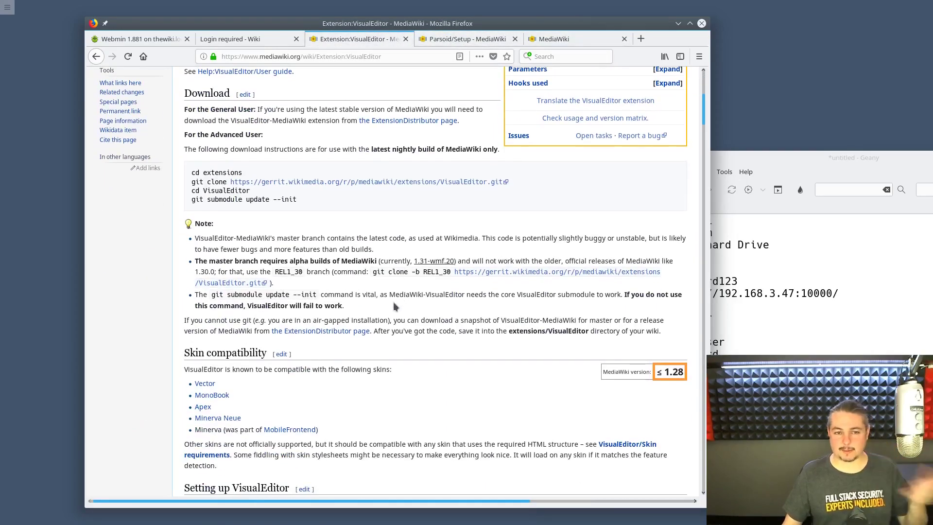
pyautogui.scroll(12, 391, 284)
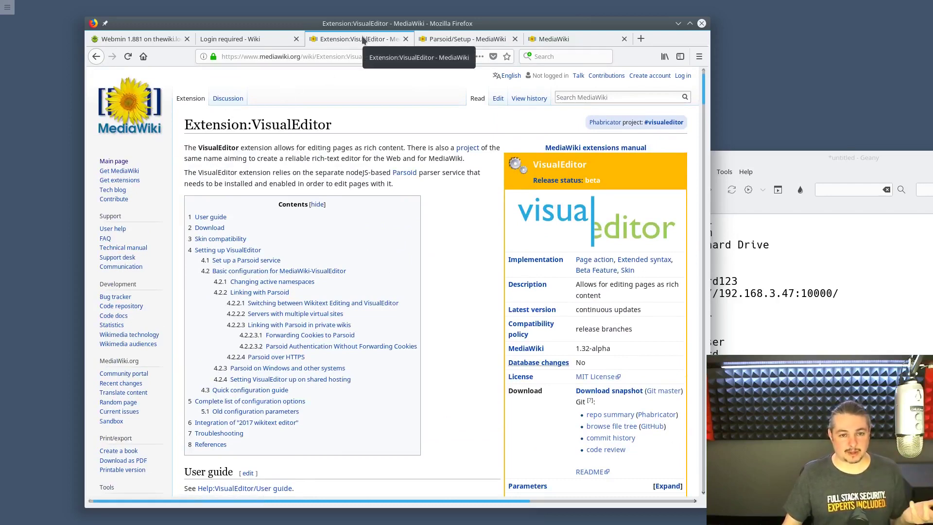
# - Close the documentation and MediaWiki.org tabs and discard the unsaved Geany notes
pyautogui.hotkey('ctrl', 'w')
pyautogui.hotkey('ctrl', 'w')
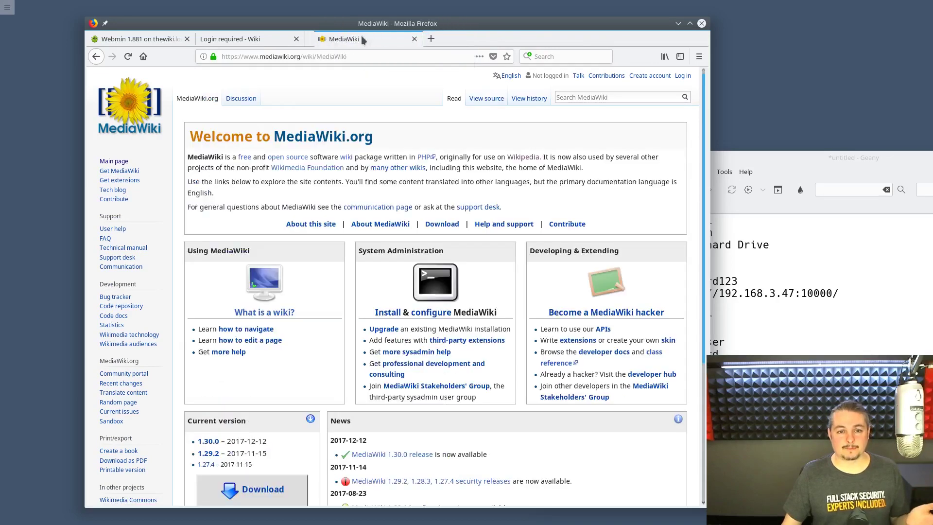
pyautogui.hotkey('ctrl', 'w')
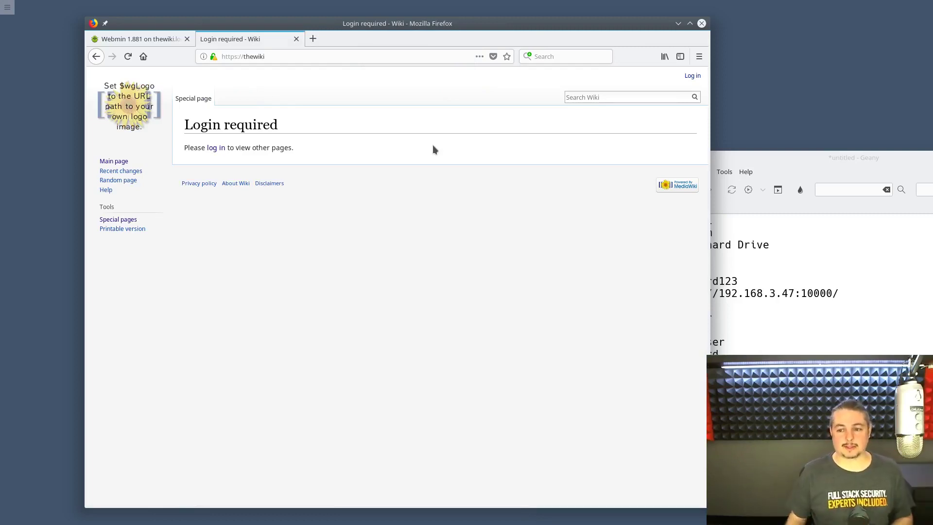
pyautogui.click(932, 158)
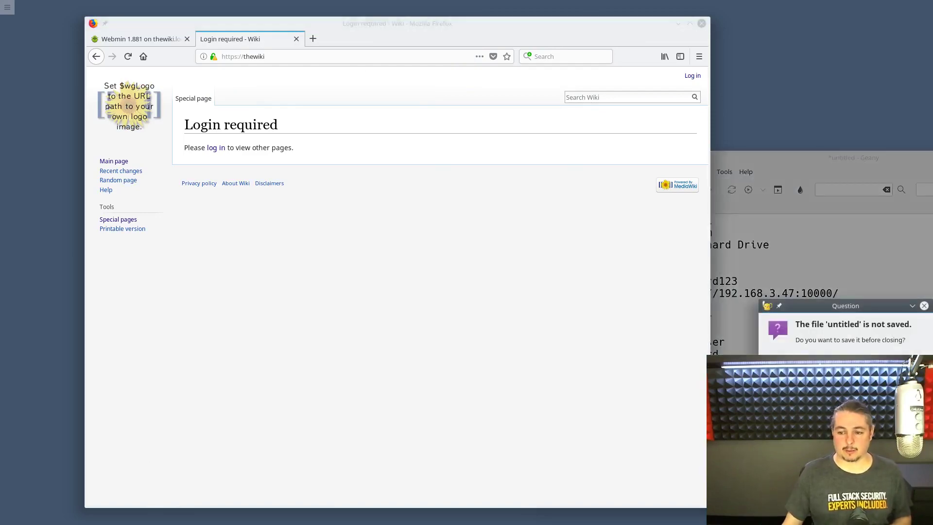
pyautogui.click(845, 364)
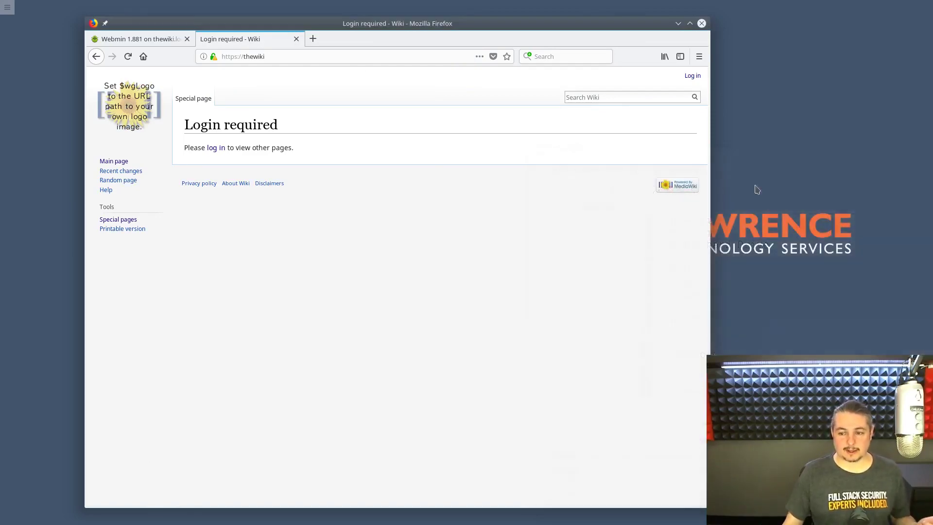
pyautogui.moveTo(538, 28); pyautogui.dragTo(539, 24)
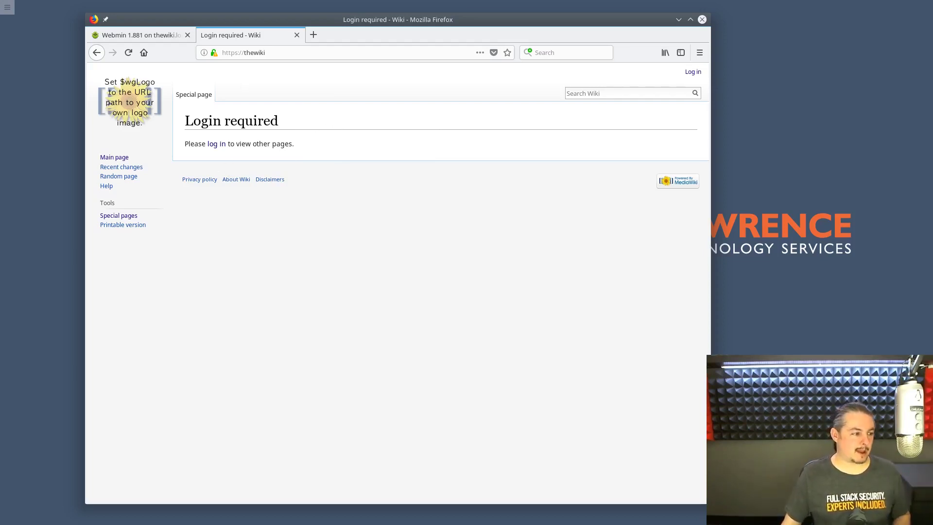
pyautogui.moveTo(0, 233); pyautogui.dragTo(505, 72)
# - Maximize Konsole, step through LocalSettings.php's VisualEditor lines and $wgFileExtensions list, then restore it
pyautogui.doubleClick(505, 72)
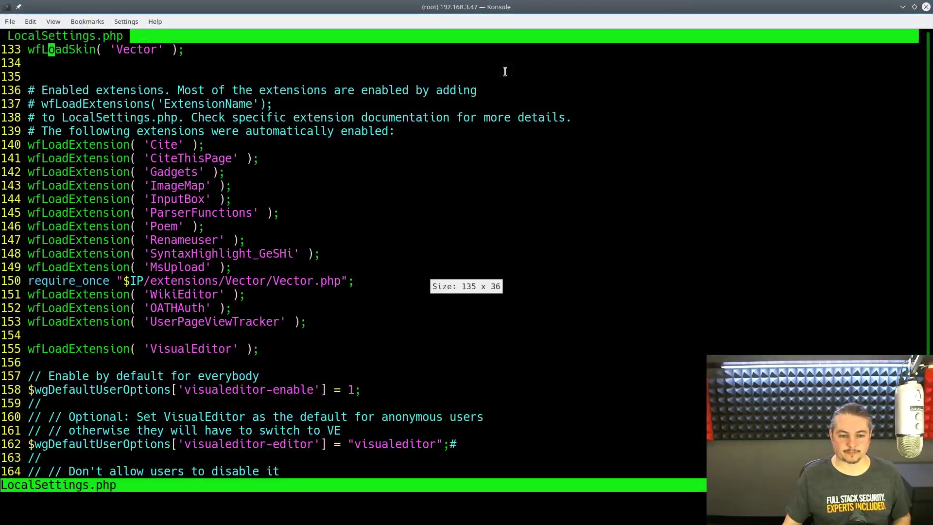
pyautogui.press('Down')
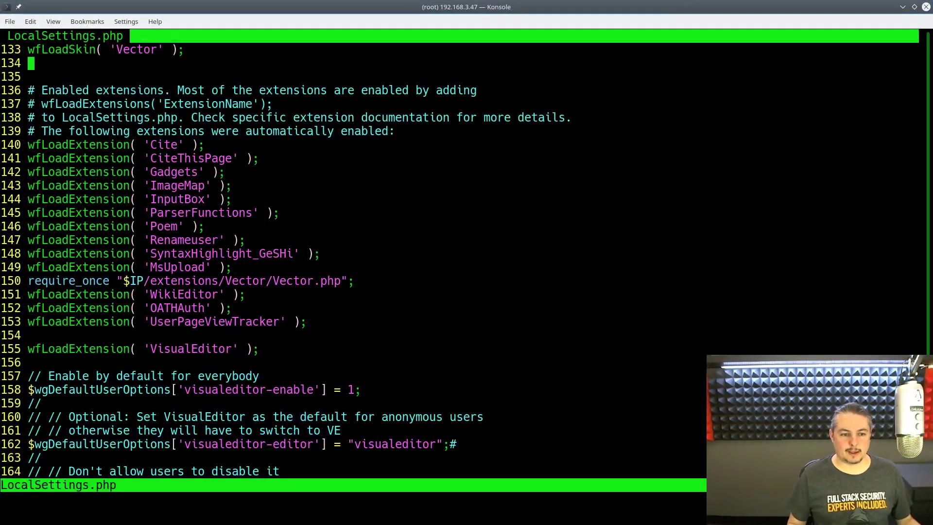
pyautogui.press('Down')
pyautogui.press('Down')
pyautogui.press('Down')
pyautogui.press('Down')
pyautogui.press('Down')
pyautogui.press('Down')
pyautogui.press('Down')
pyautogui.press('Down')
pyautogui.press('Down')
pyautogui.press('Down')
pyautogui.press('Down')
pyautogui.press('Down')
pyautogui.press('Down')
pyautogui.press('Down')
pyautogui.press('Down')
pyautogui.press('Down')
pyautogui.press('Down')
pyautogui.press('Down')
pyautogui.press('Down')
pyautogui.press('Up')
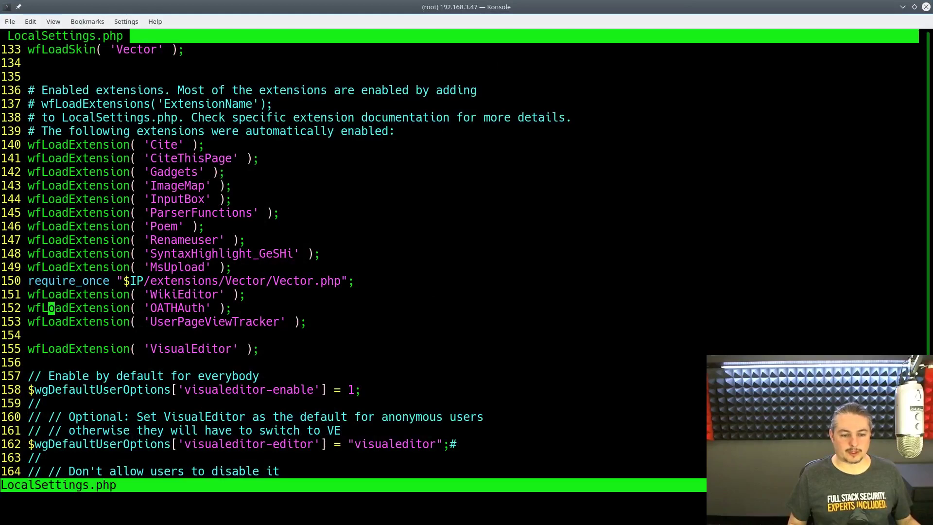
pyautogui.press('Down')
pyautogui.press('Down')
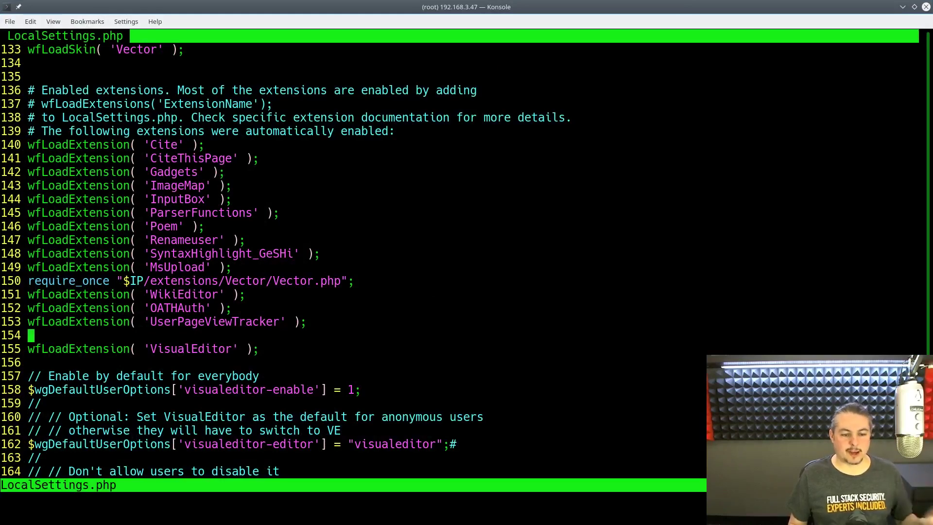
pyautogui.press('Down')
pyautogui.press('Down')
pyautogui.press('Down')
pyautogui.press('Down')
pyautogui.press('Down')
pyautogui.press('Down')
pyautogui.press('Down')
pyautogui.press('Down')
pyautogui.press('Down')
pyautogui.press('Down')
pyautogui.press('Down')
pyautogui.press('Down')
pyautogui.press('Down')
pyautogui.press('Down')
pyautogui.press('Down')
pyautogui.press('Down')
pyautogui.press('Down')
pyautogui.press('Down')
pyautogui.press('Down')
pyautogui.press('Down')
pyautogui.press('Down')
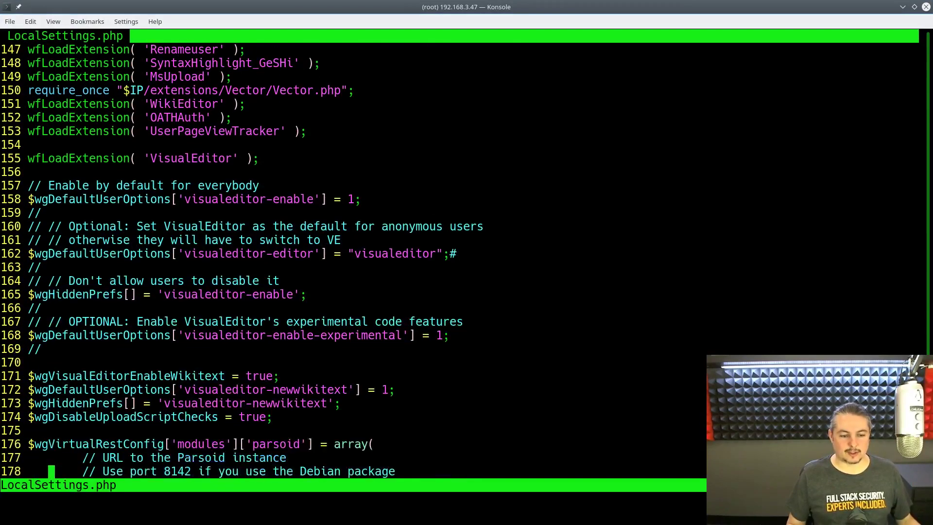
pyautogui.press('Down')
pyautogui.press('Down')
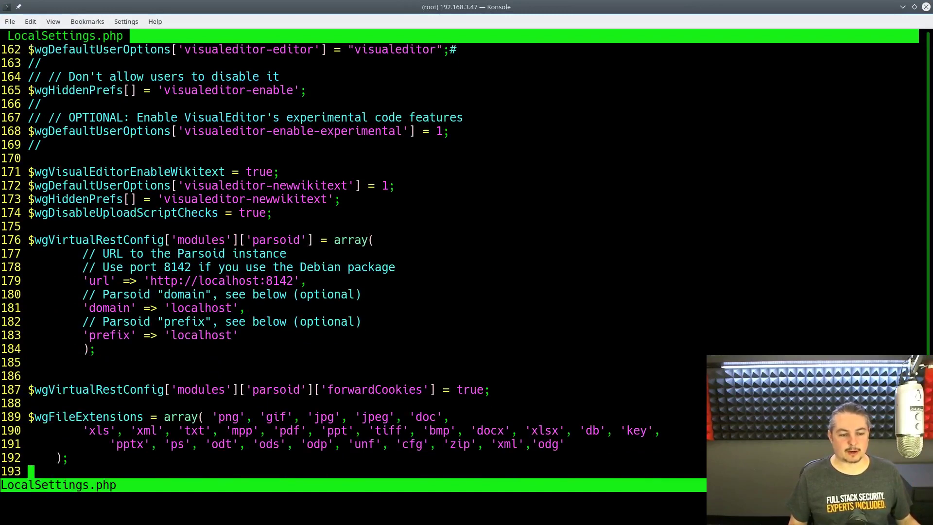
pyautogui.press('Down')
pyautogui.press('Down')
pyautogui.press('Down')
pyautogui.press('Down')
pyautogui.press('Down')
pyautogui.press('Down')
pyautogui.press('Down')
pyautogui.press('Down')
pyautogui.press('Up')
pyautogui.press('Up')
pyautogui.press('Up')
pyautogui.press('Up')
pyautogui.press('Up')
pyautogui.press('Up')
pyautogui.press('Up')
pyautogui.press('Up')
pyautogui.press('Up')
pyautogui.press('Up')
pyautogui.press('Up')
pyautogui.press('Up')
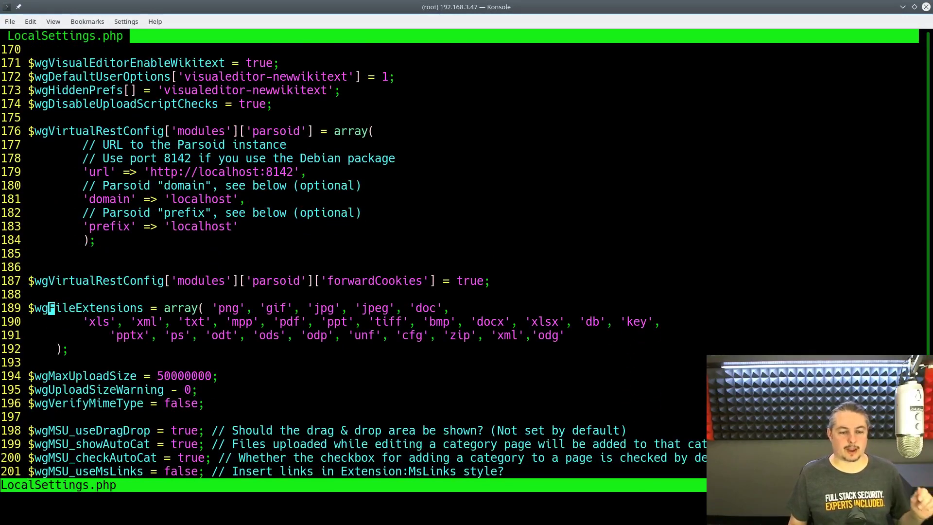
pyautogui.press('Down')
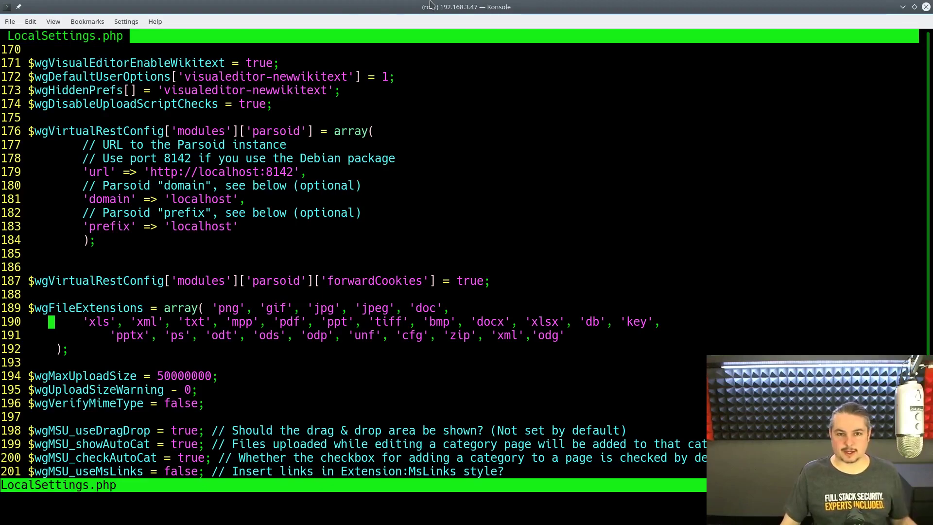
pyautogui.doubleClick(446, 7)
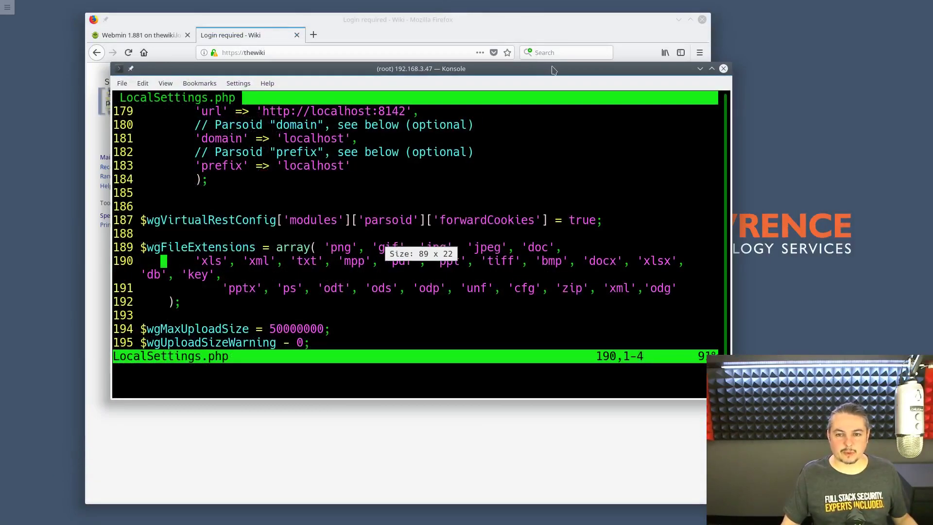
# - Move Konsole aside, log in to the wiki with the account password, and open Recent changes
pyautogui.moveTo(554, 71); pyautogui.dragTo(0, 263)
pyautogui.click(339, 206)
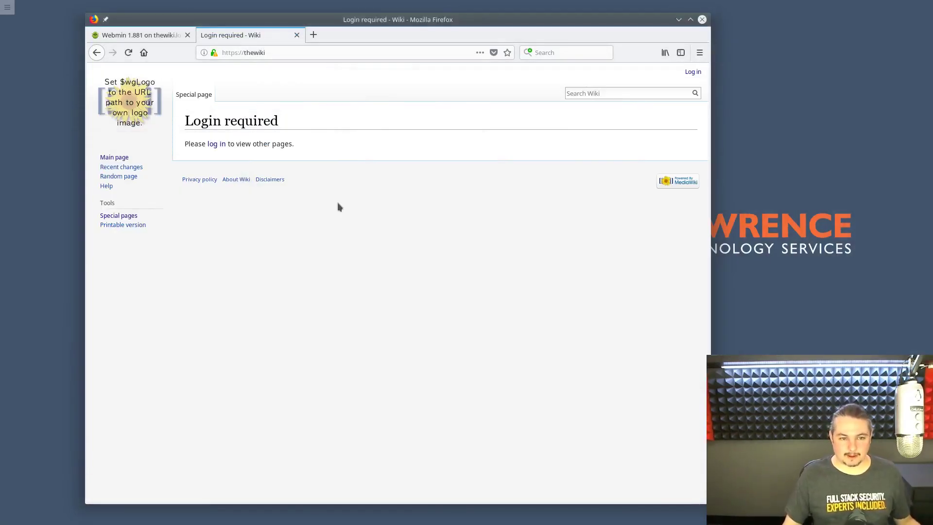
pyautogui.click(217, 145)
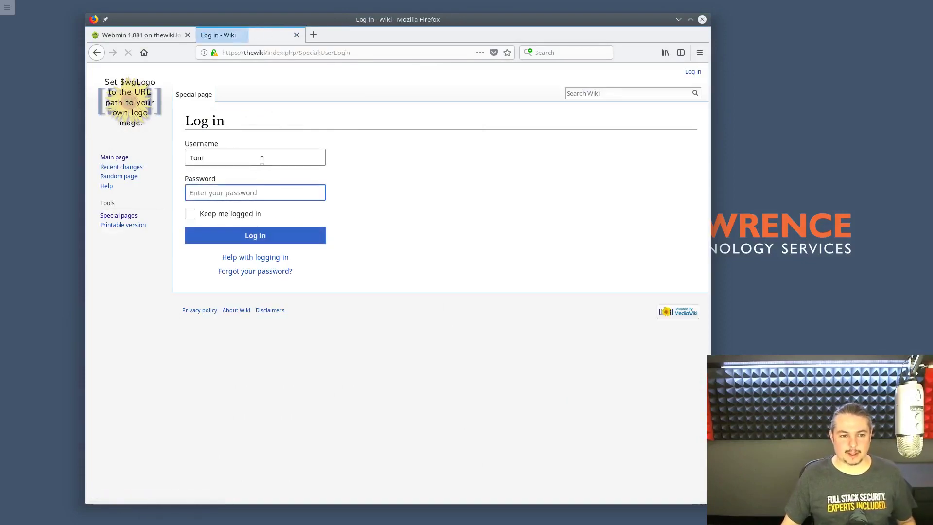
pyautogui.write('••••••••••')
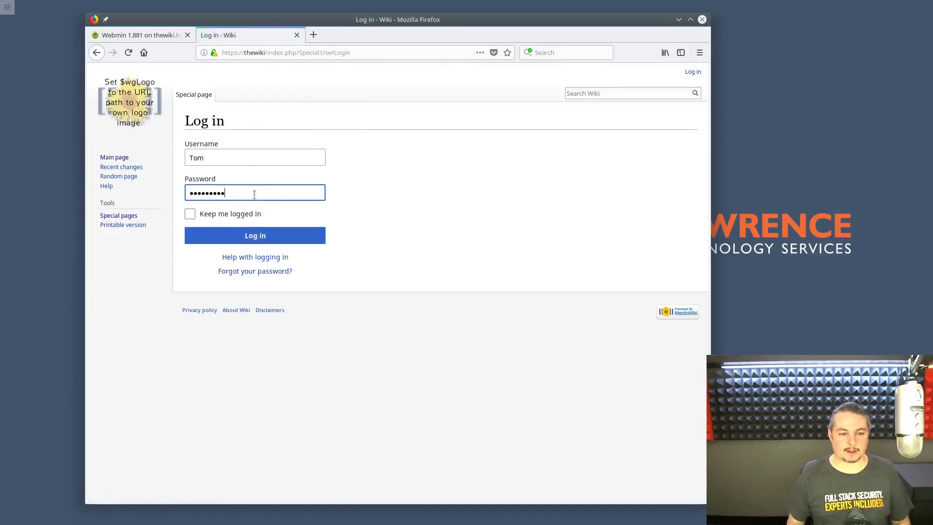
pyautogui.press('Return')
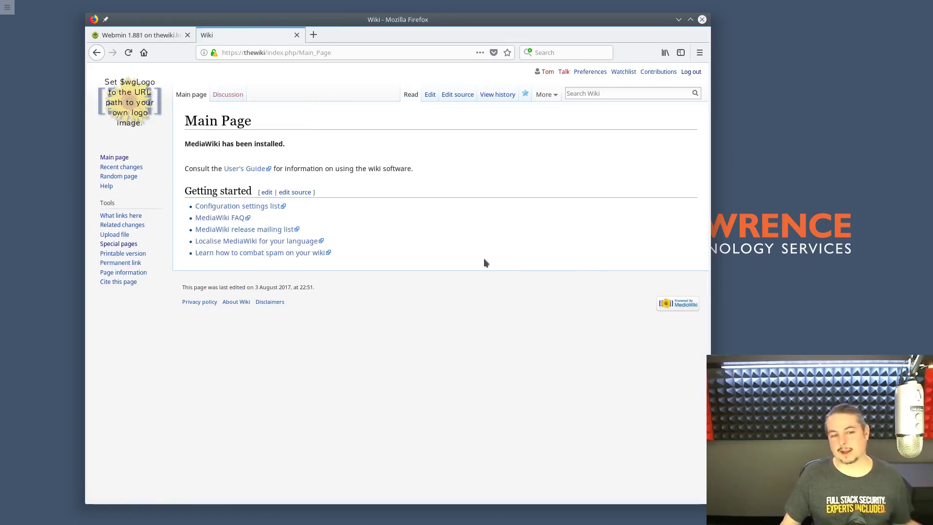
pyautogui.click(117, 168)
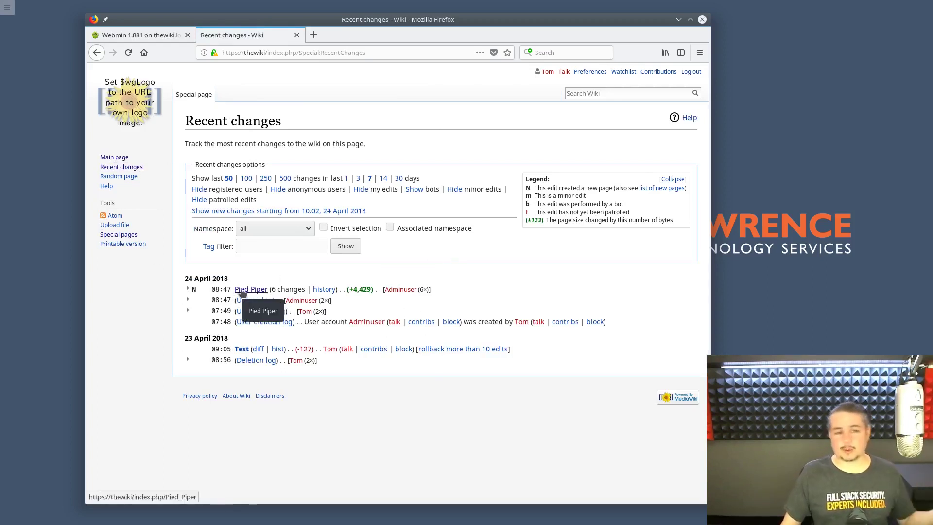
# - Open the Pied Piper page from Recent changes, maximize Firefox, and scroll through its sections
pyautogui.click(247, 291)
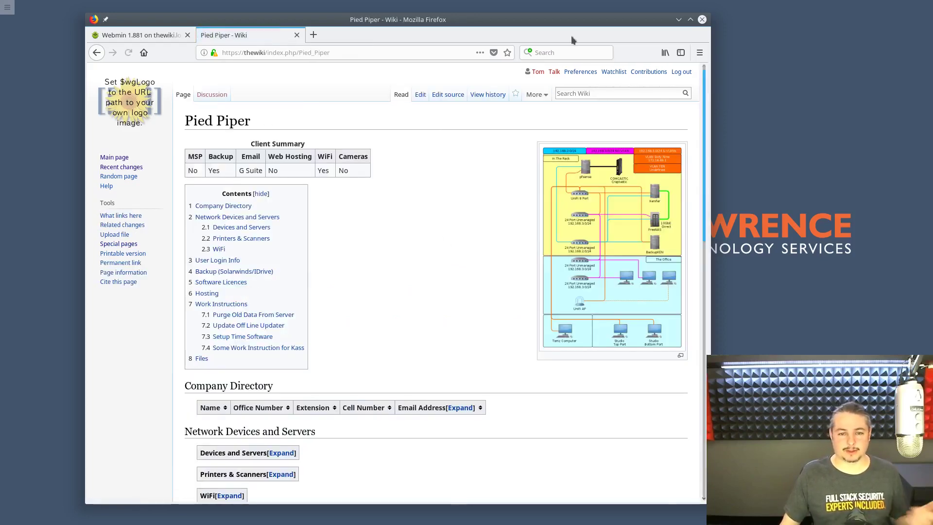
pyautogui.doubleClick(585, 22)
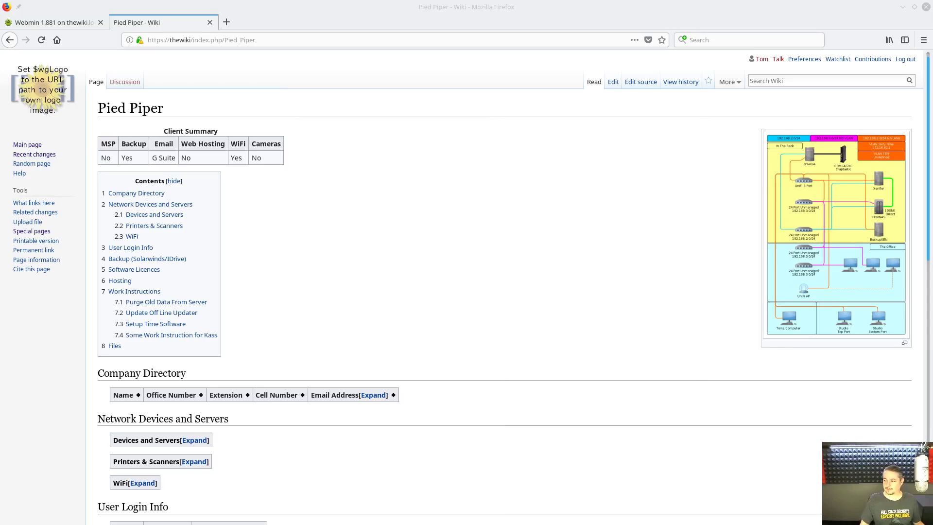
pyautogui.click(517, 221)
pyautogui.scroll(-6, 376, 226)
pyautogui.scroll(6, 383, 226)
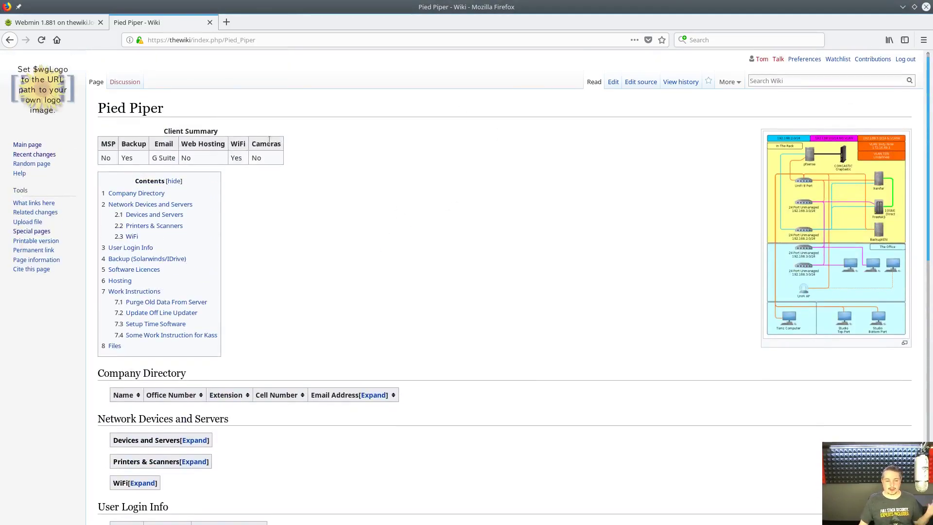
pyautogui.scroll(-10, 361, 195)
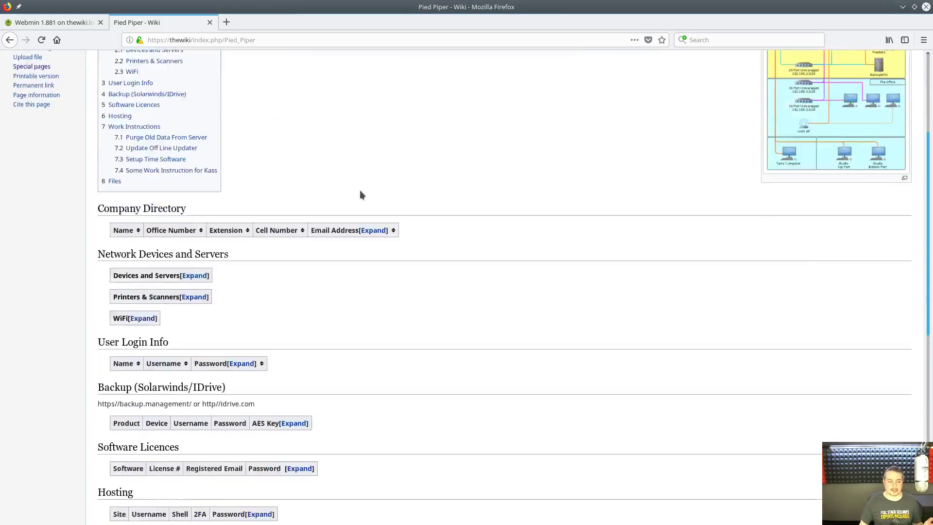
pyautogui.scroll(8, 360, 194)
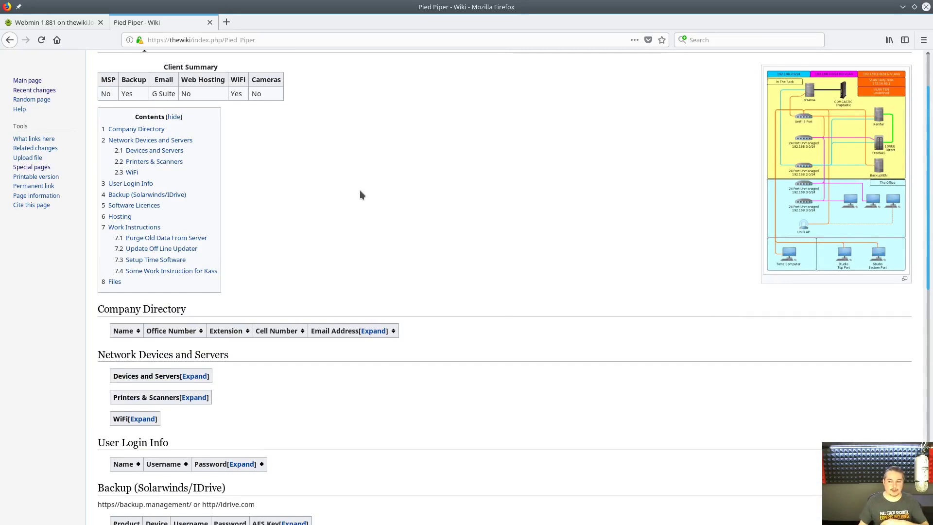
pyautogui.scroll(3, 360, 192)
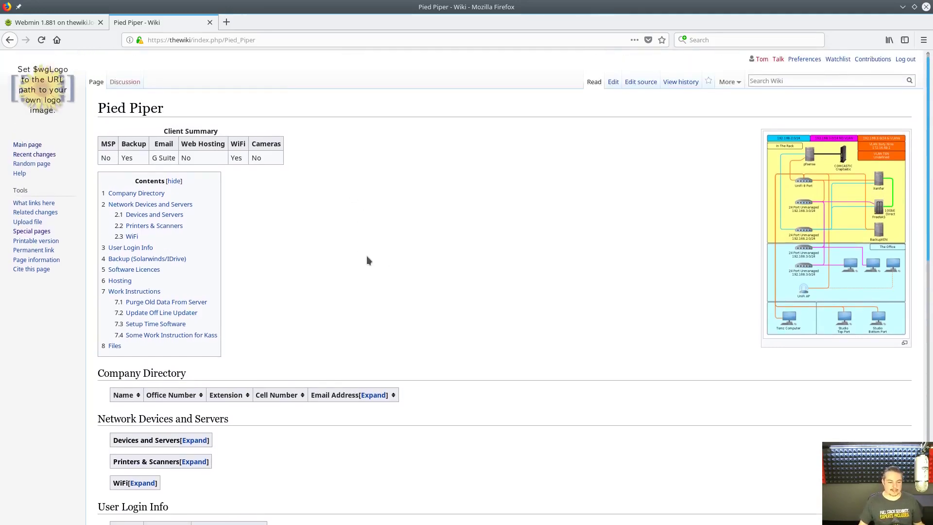
pyautogui.scroll(-4, 367, 261)
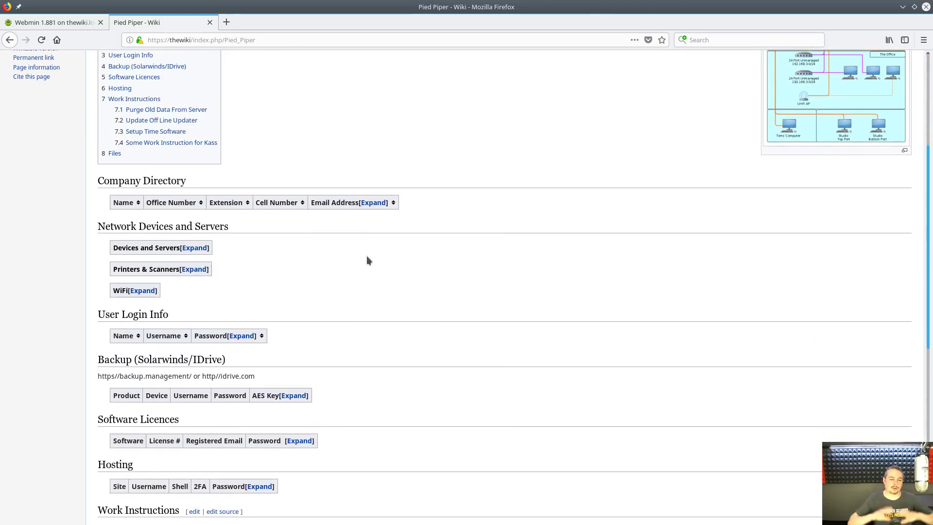
pyautogui.scroll(4, 368, 261)
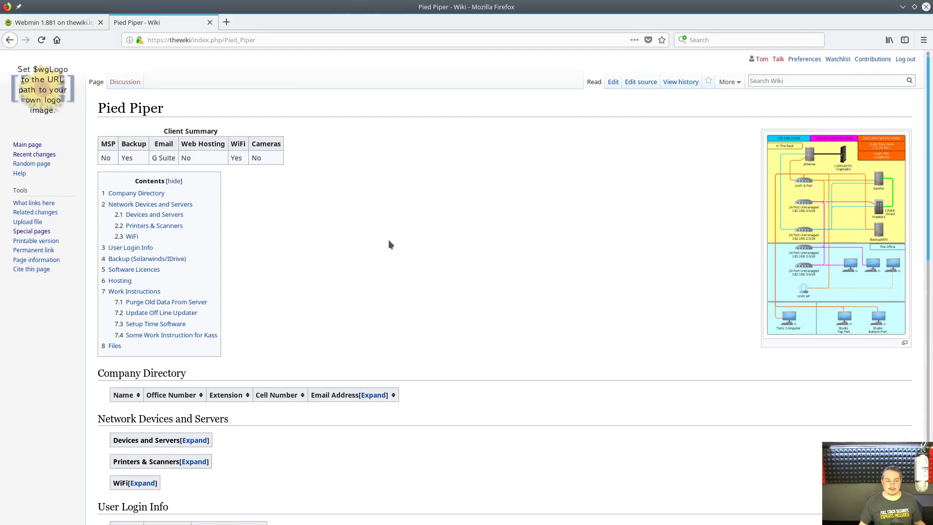
pyautogui.scroll(-6, 462, 180)
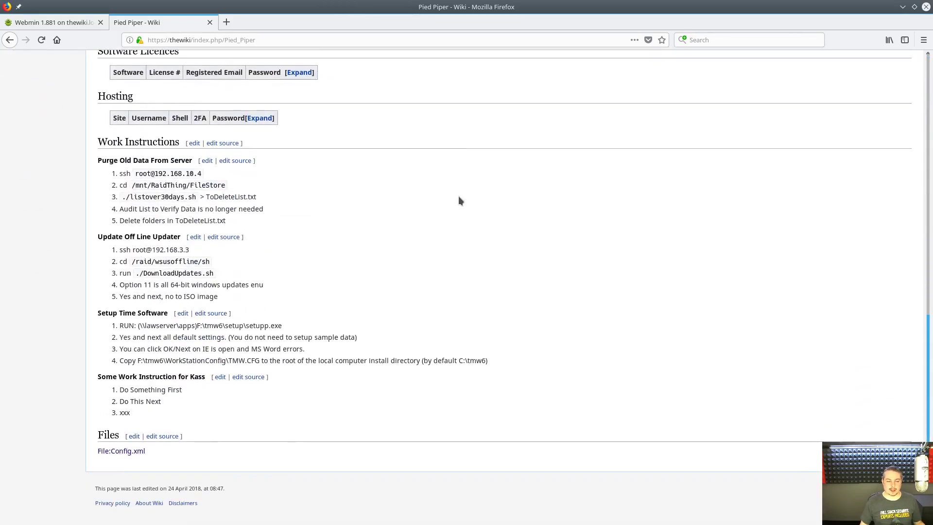
pyautogui.scroll(6, 458, 201)
pyautogui.scroll(-2, 452, 194)
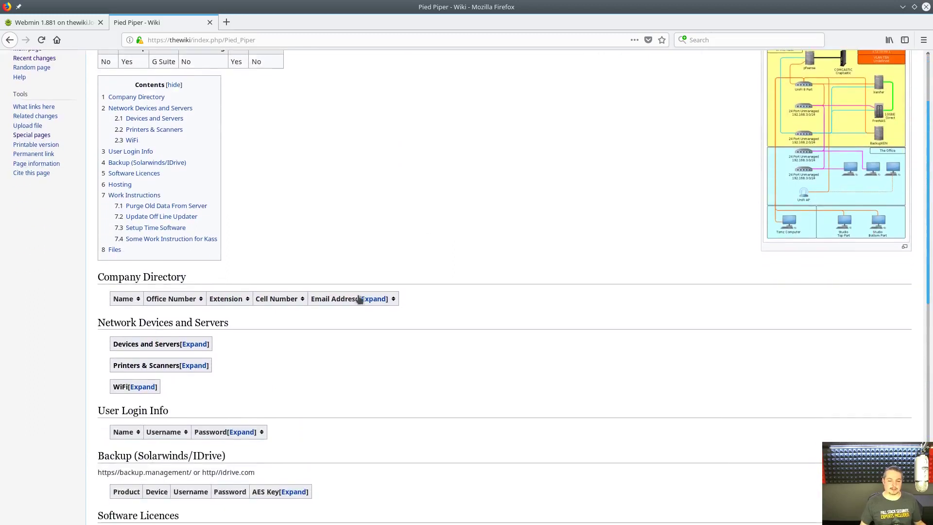
# - Expand all four collapsible tables, Company Directory through WiFi, revealing three printers and two networks
pyautogui.click(373, 298)
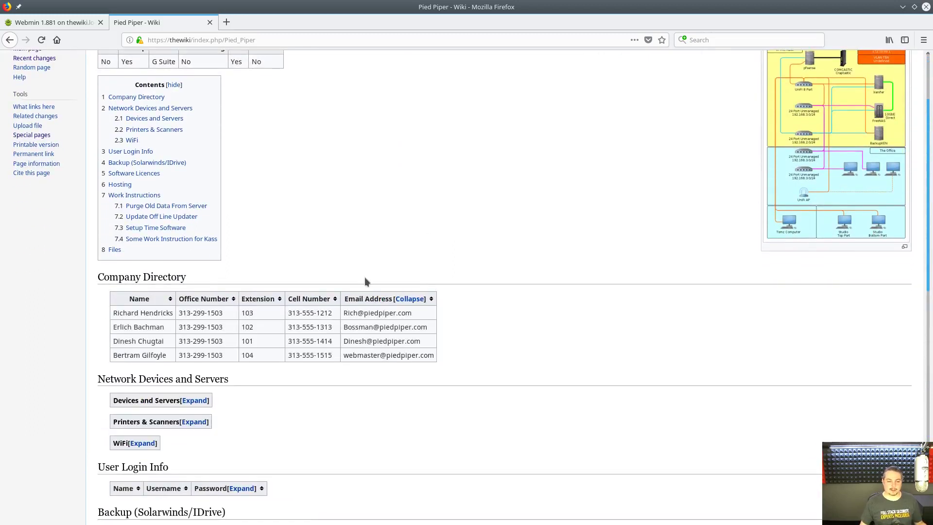
pyautogui.scroll(-1, 364, 277)
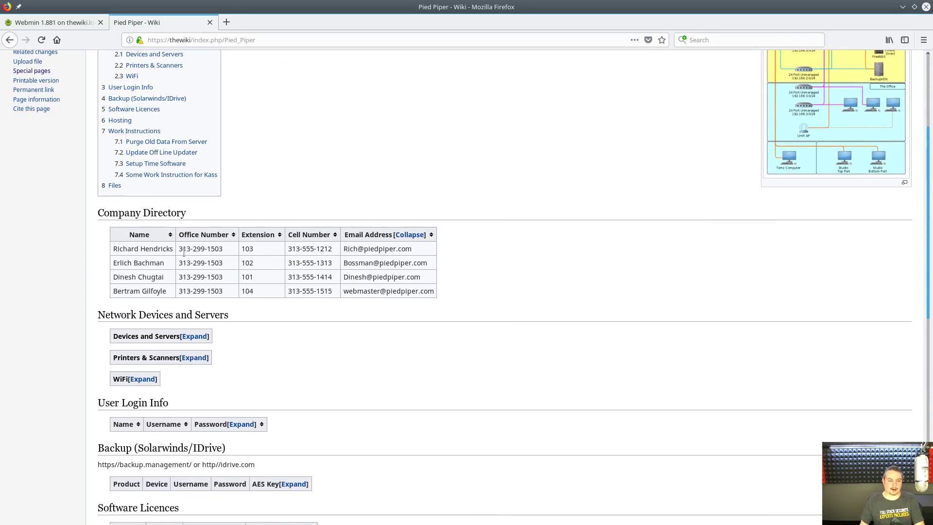
pyautogui.scroll(-2, 298, 304)
pyautogui.click(195, 240)
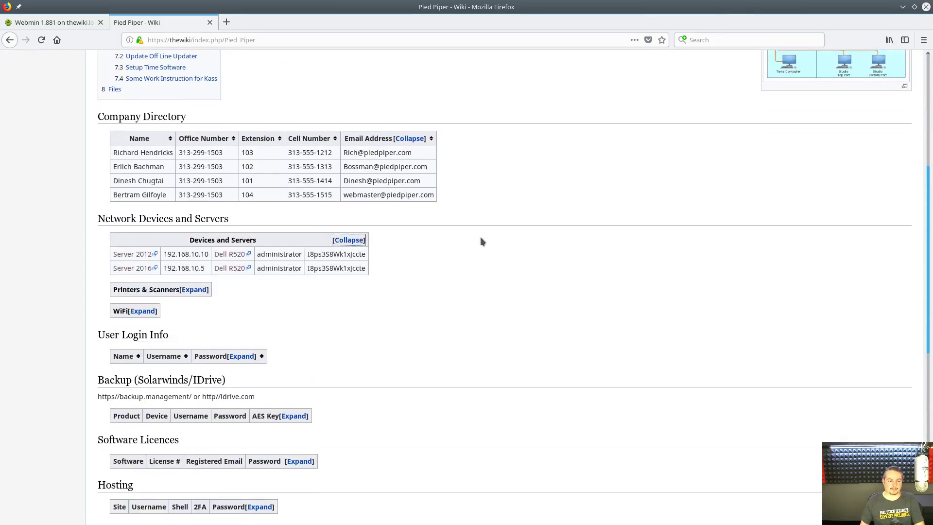
pyautogui.click(194, 289)
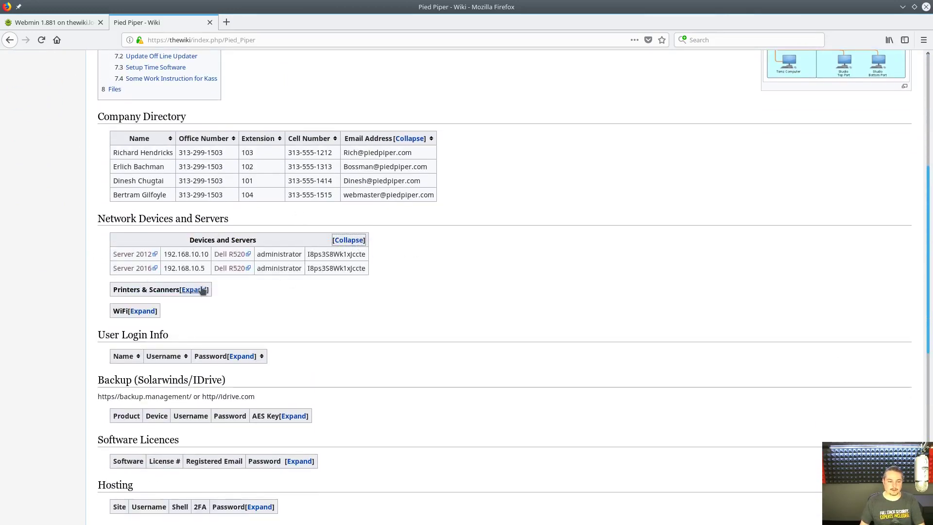
pyautogui.scroll(-2, 510, 260)
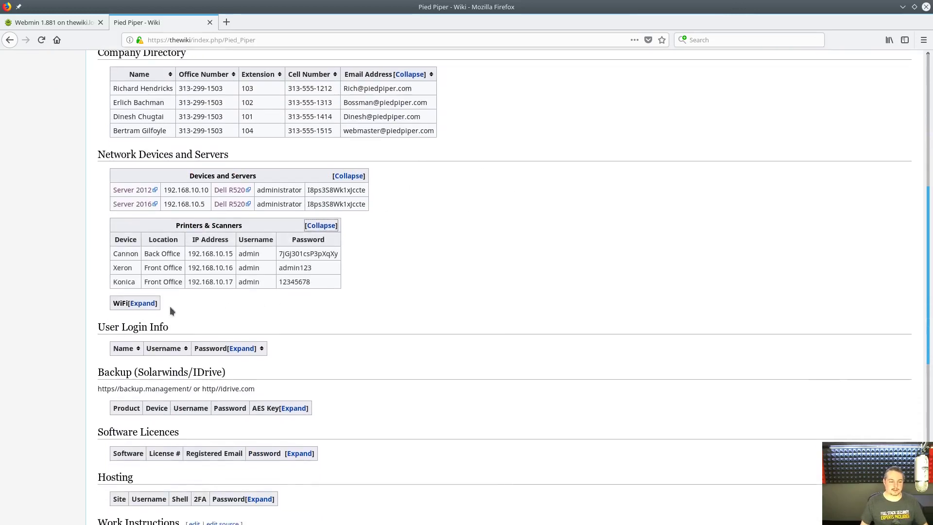
pyautogui.click(135, 304)
pyautogui.scroll(-4, 459, 292)
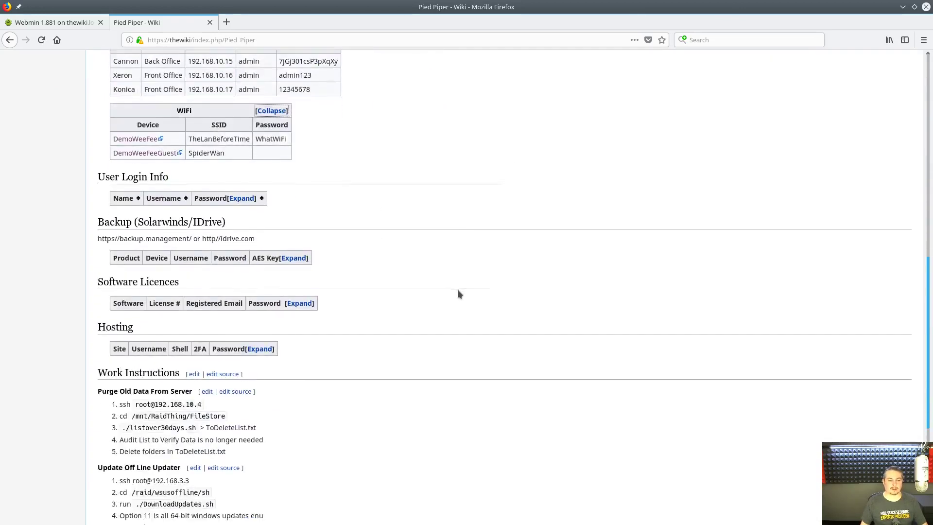
pyautogui.scroll(3, 459, 292)
pyautogui.scroll(3, 431, 255)
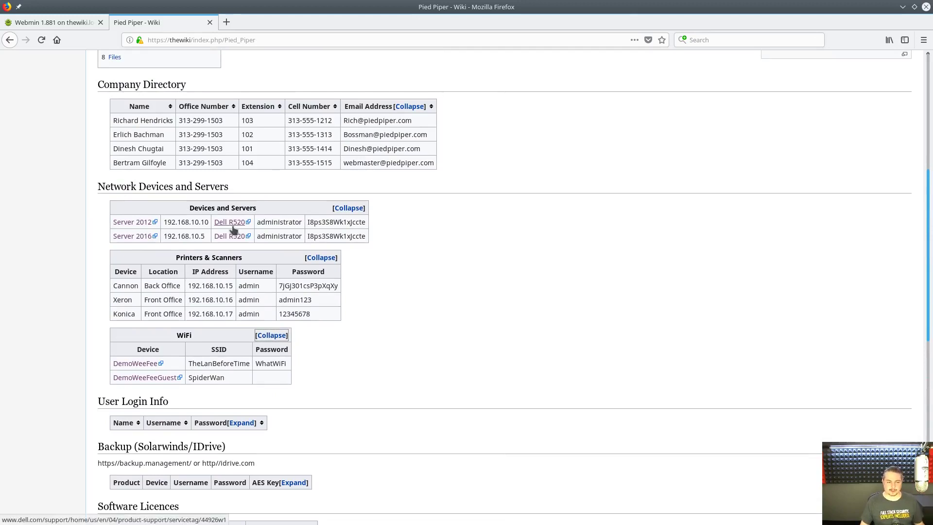
pyautogui.middleClick(232, 225)
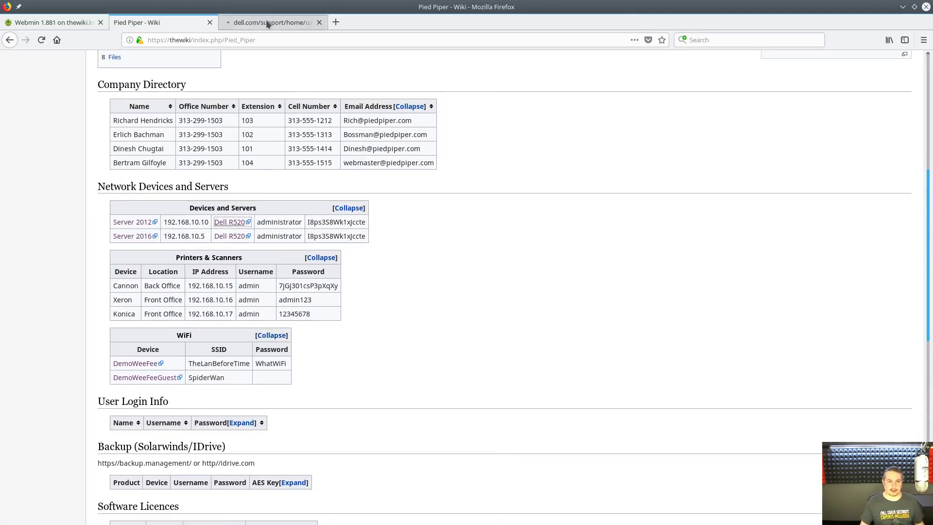
pyautogui.click(267, 23)
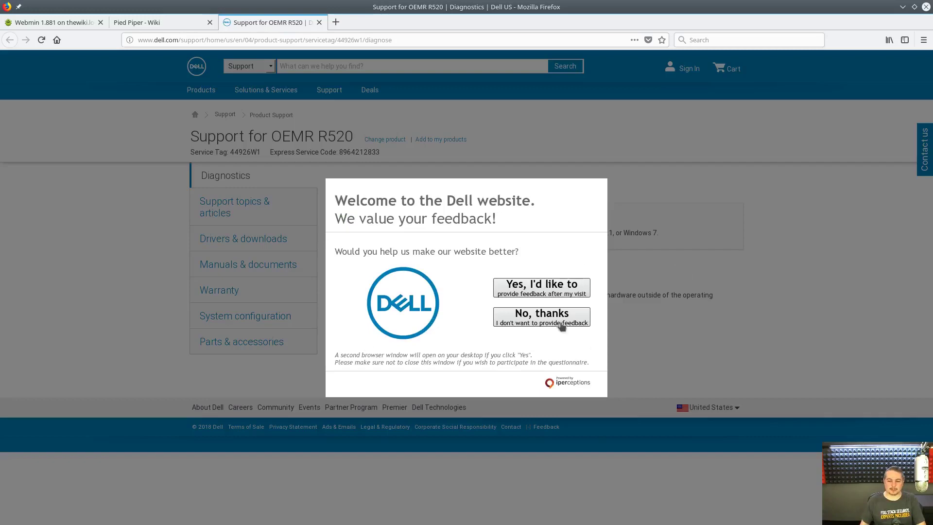
pyautogui.click(537, 325)
pyautogui.middleClick(278, 22)
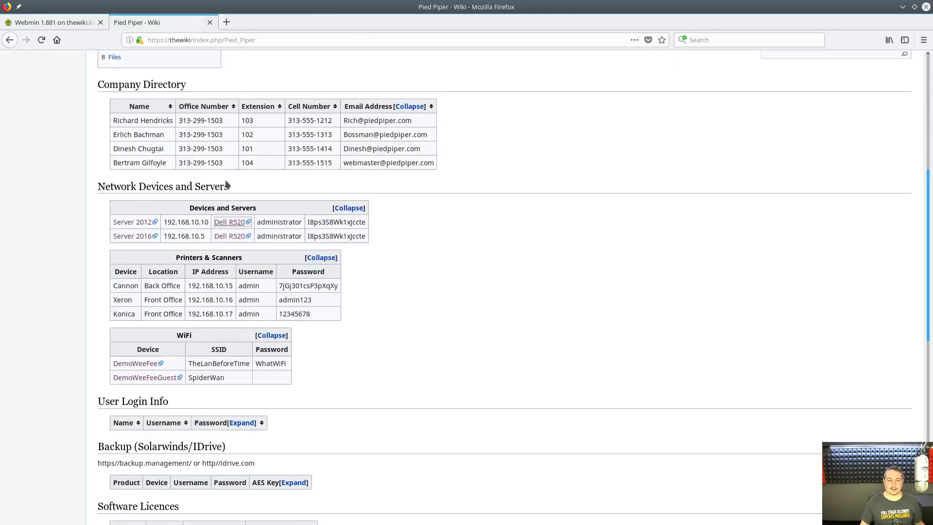
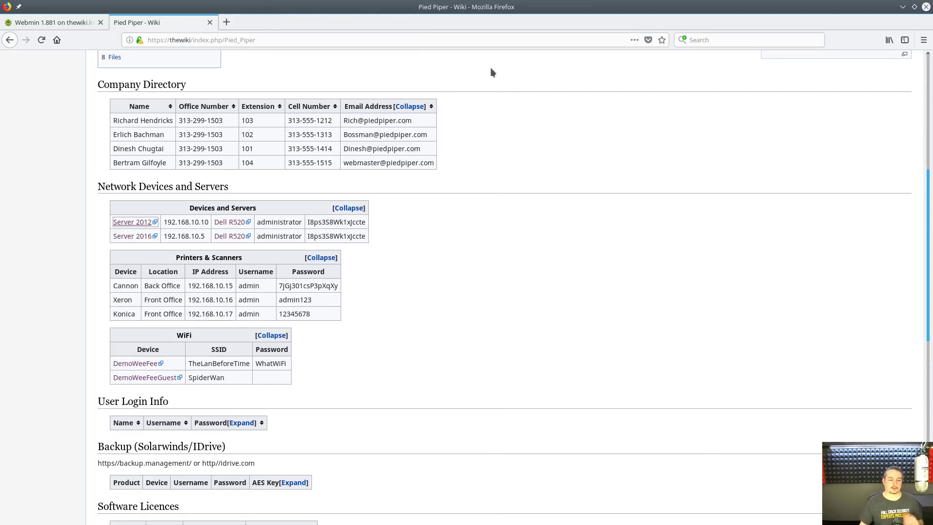
pyautogui.scroll(3, 446, 219)
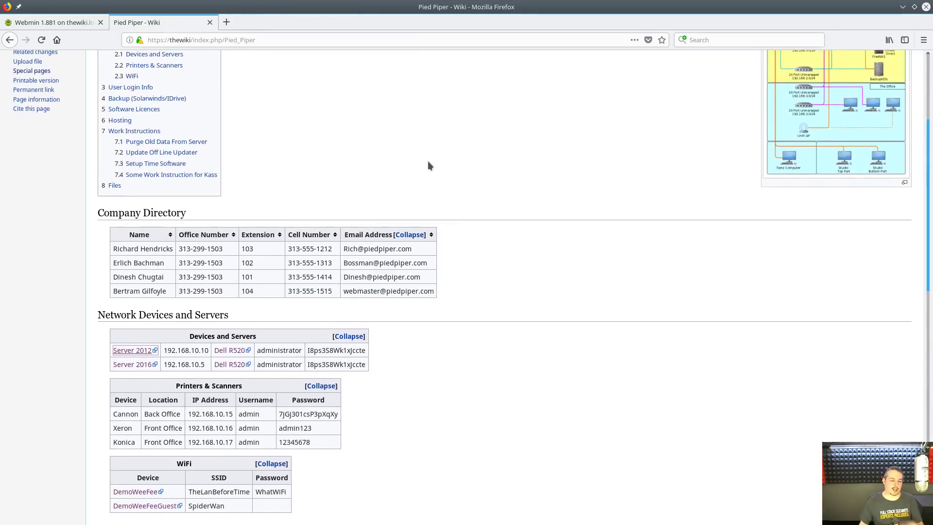
pyautogui.scroll(-1, 340, 243)
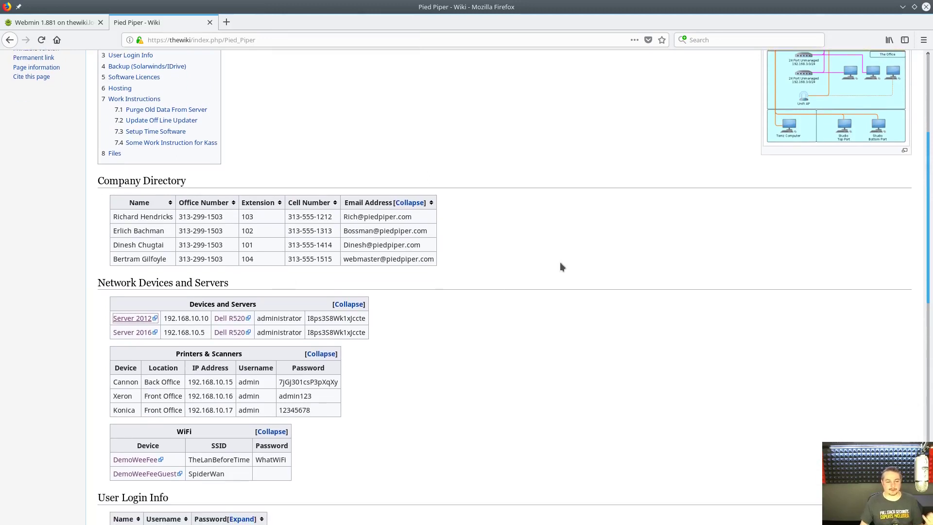
pyautogui.scroll(-2, 537, 271)
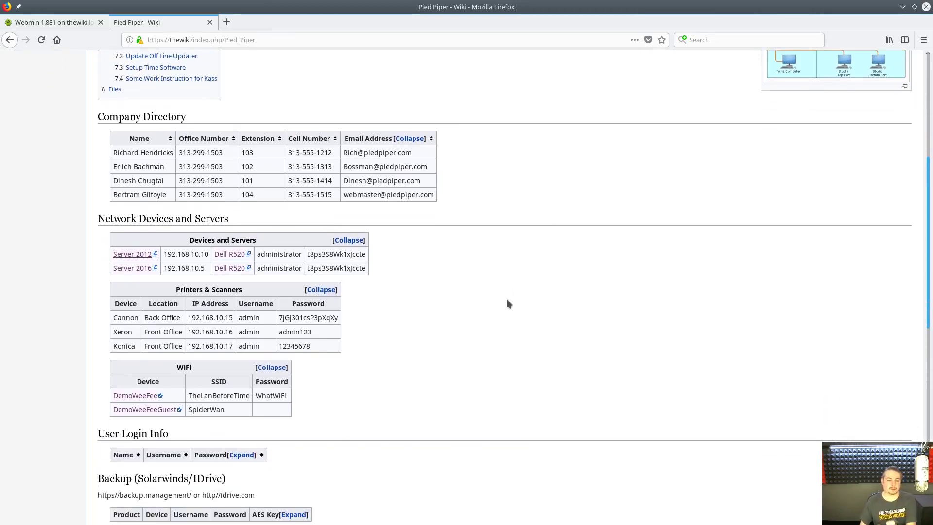
pyautogui.scroll(-4, 472, 344)
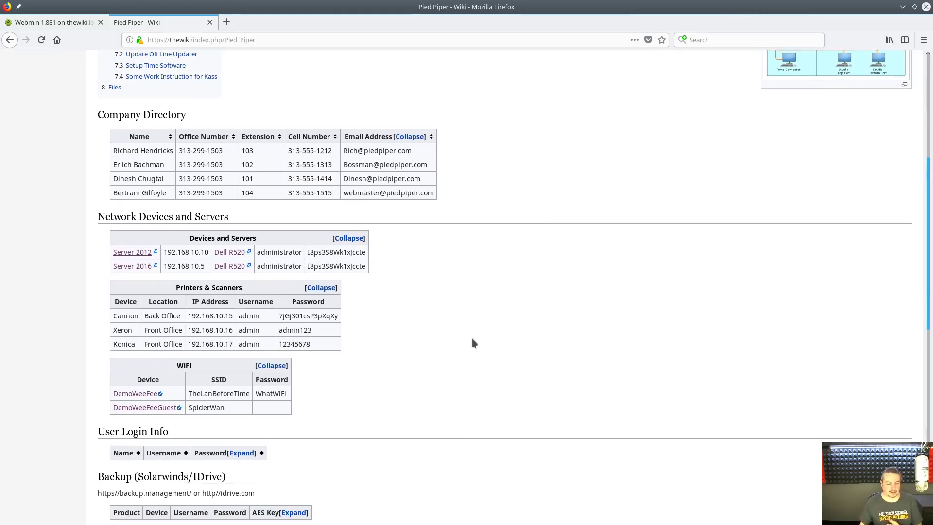
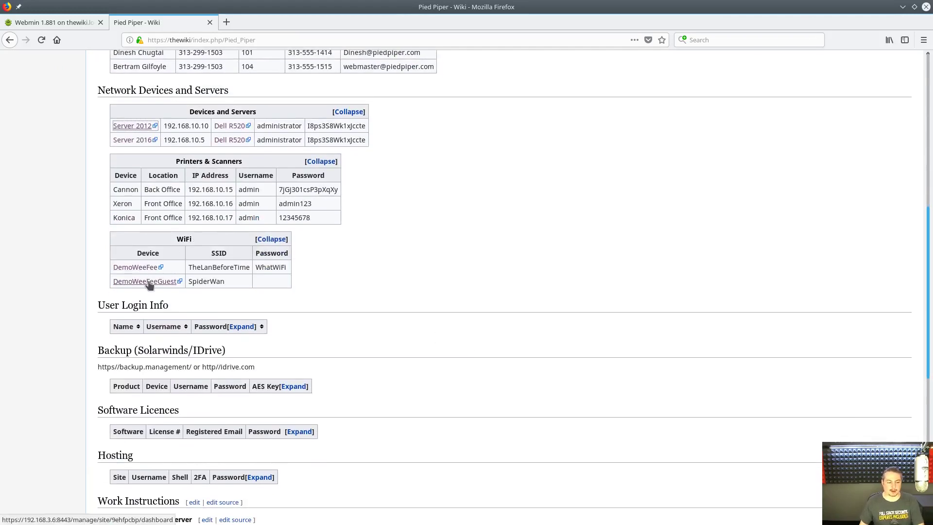
pyautogui.middleClick(149, 282)
pyautogui.click(270, 22)
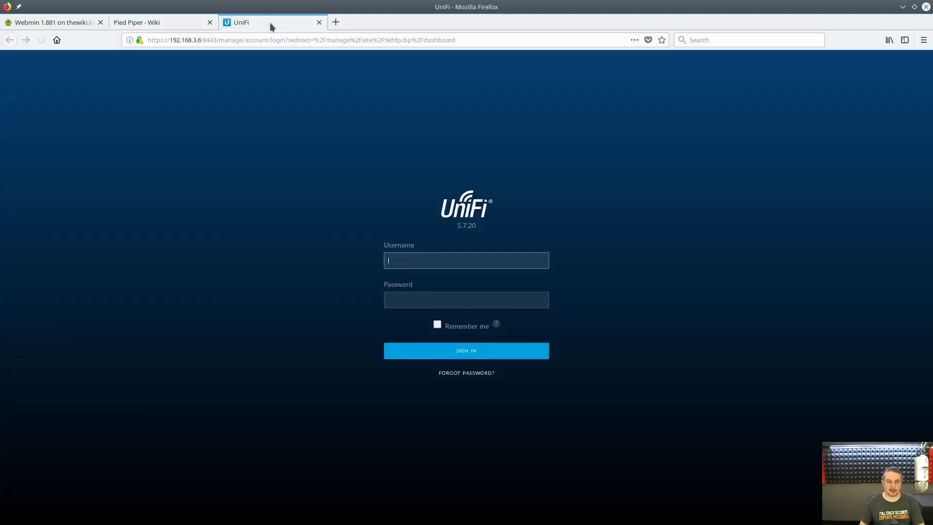
pyautogui.hotkey('ctrl', 'w')
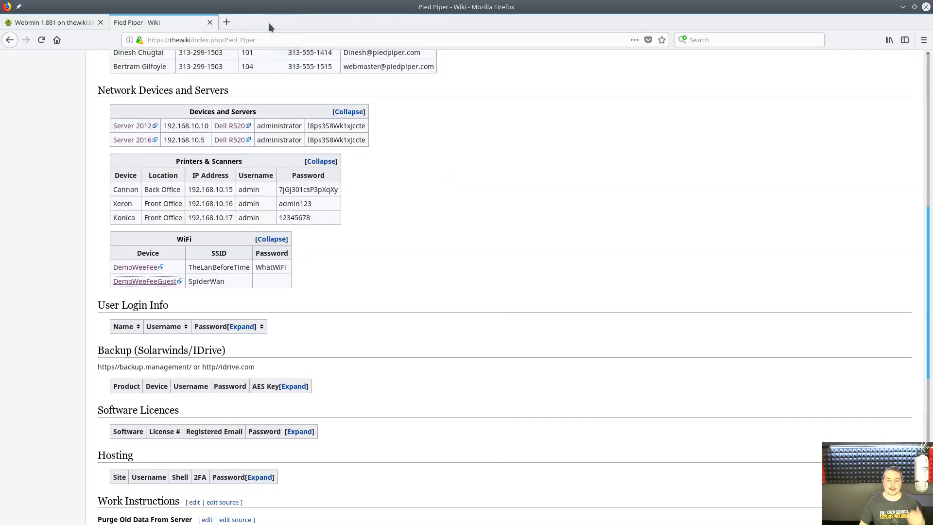
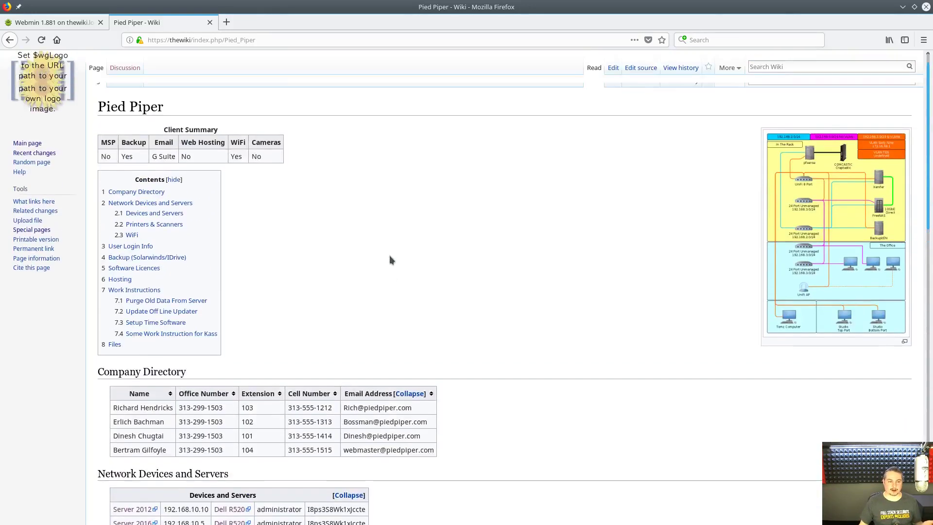
# - Open the Pied Piper page in the visual editor and look through its content
pyautogui.scroll(1, 389, 260)
pyautogui.click(615, 83)
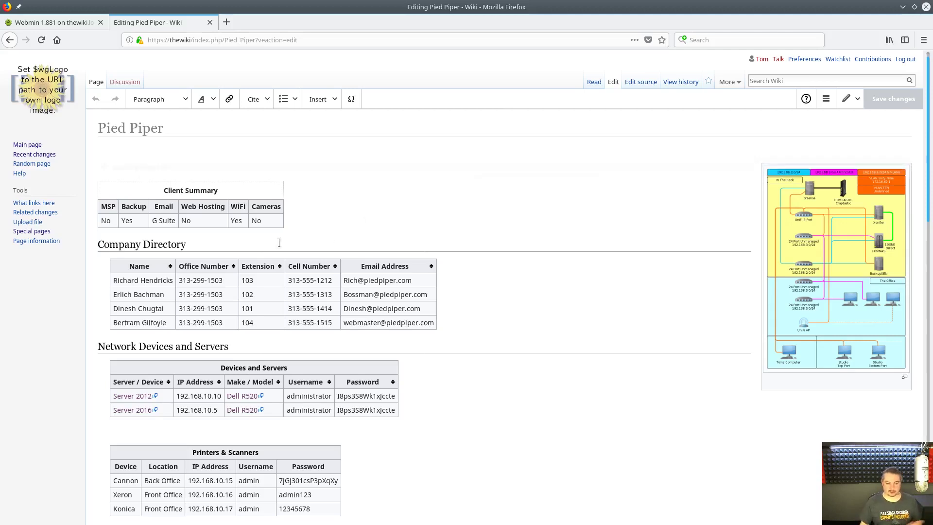
pyautogui.click(270, 227)
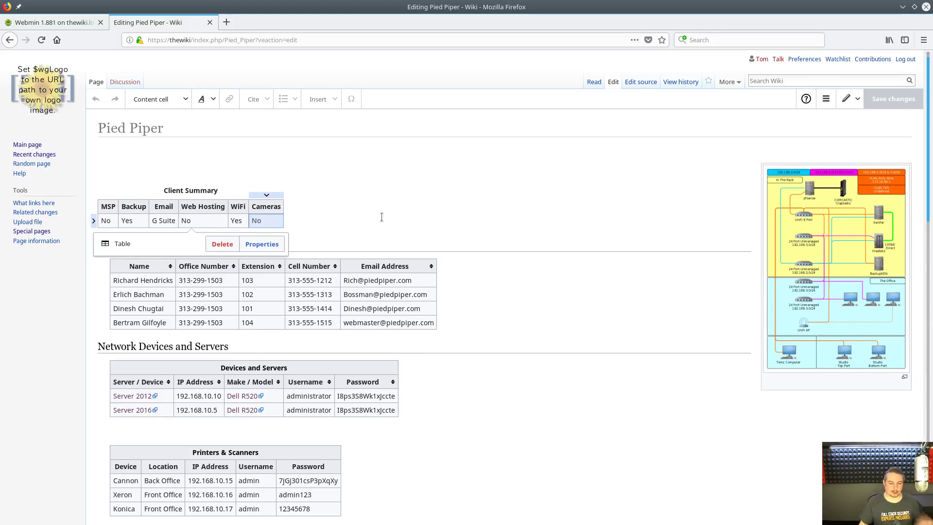
pyautogui.scroll(-4, 559, 263)
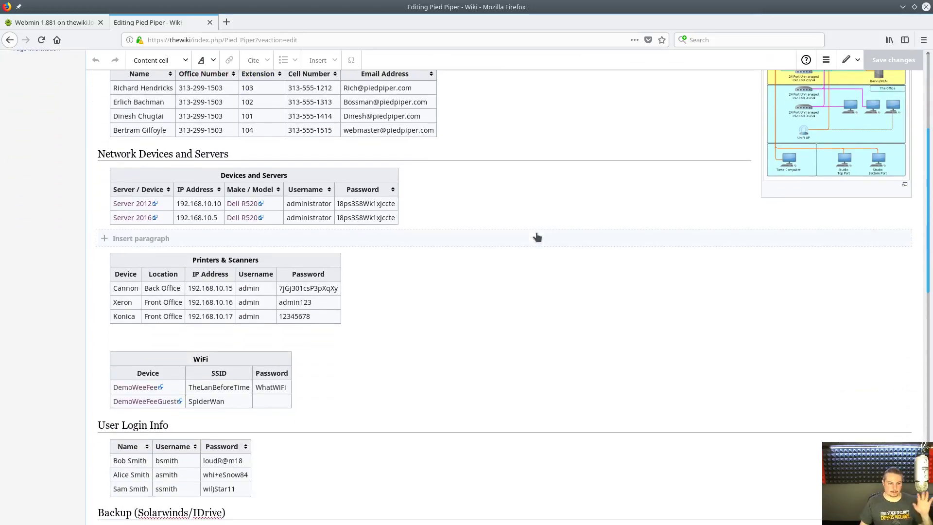
pyautogui.scroll(-8, 557, 251)
pyautogui.scroll(-5, 536, 232)
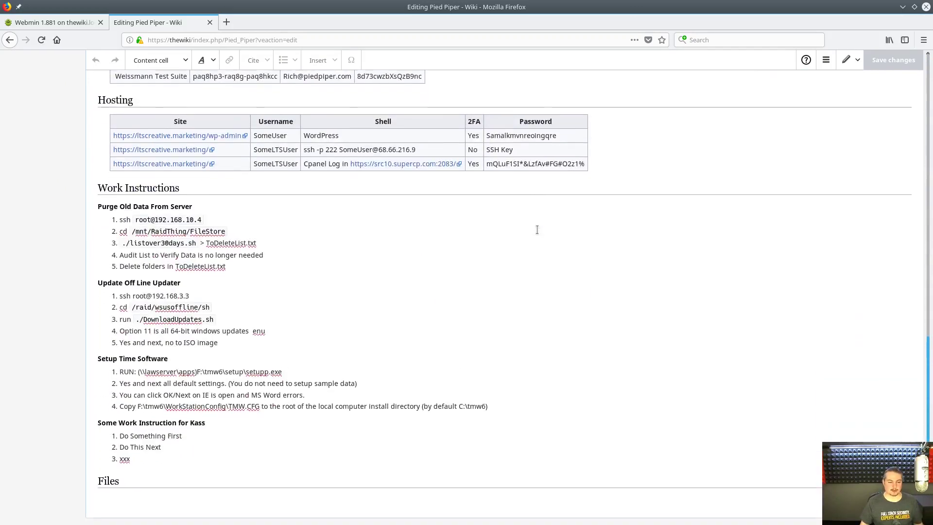
pyautogui.click(283, 220)
pyautogui.scroll(17, 459, 215)
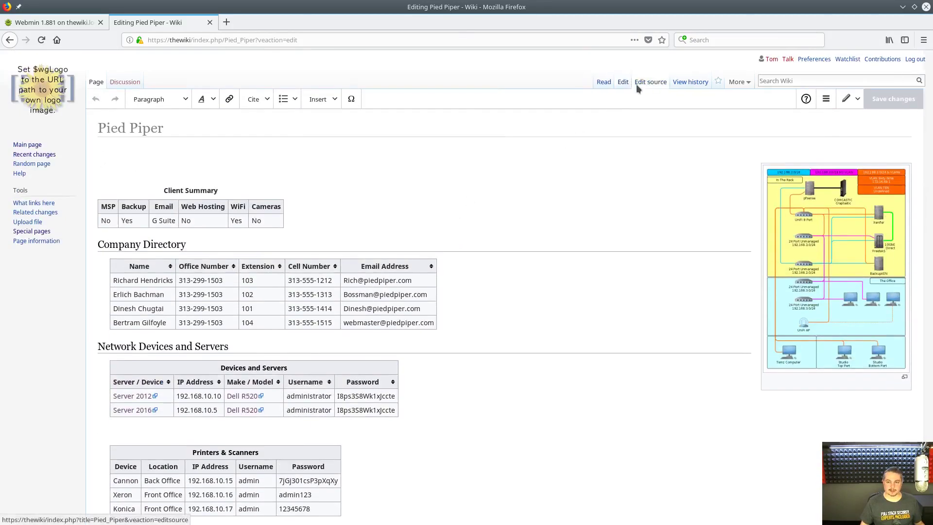
# - Try the wikitext source editor, then discard changes and switch back to visual editing
pyautogui.click(636, 84)
pyautogui.scroll(-4, 458, 261)
pyautogui.scroll(-6, 457, 262)
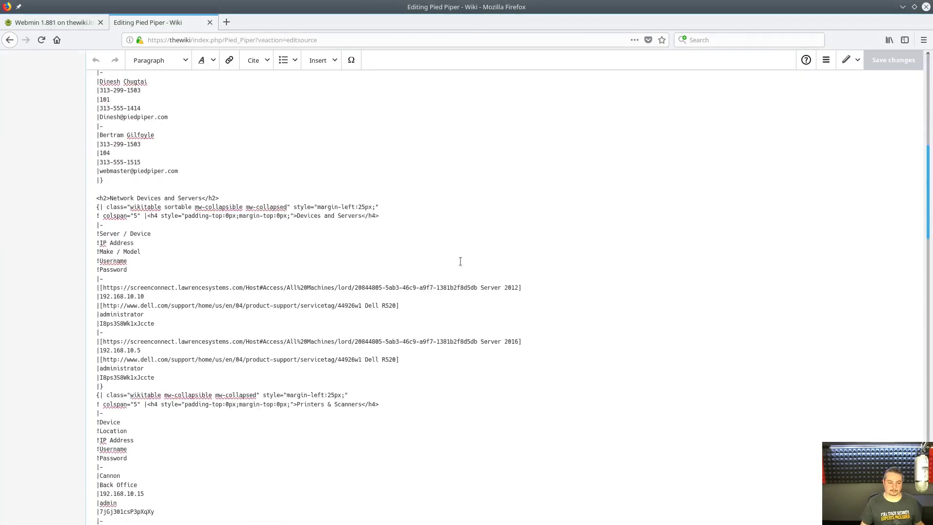
pyautogui.scroll(8, 459, 261)
pyautogui.scroll(3, 461, 261)
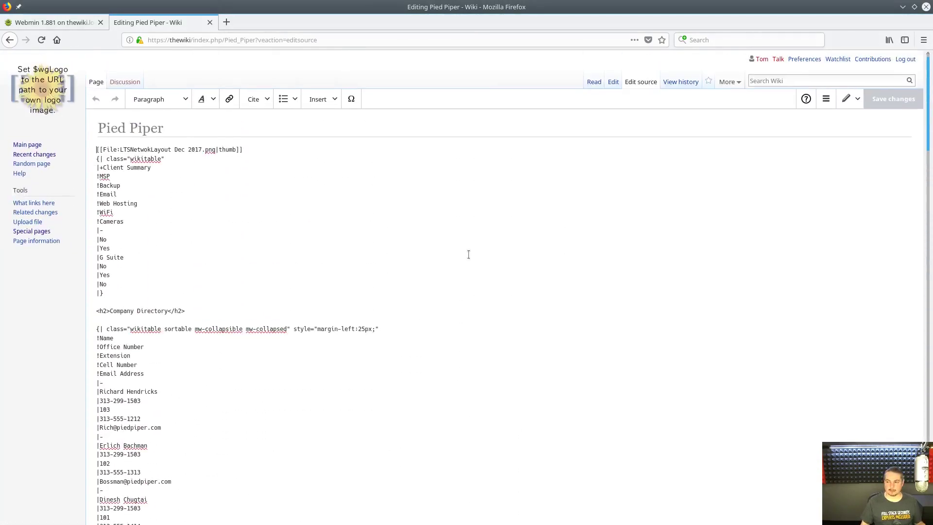
pyautogui.click(623, 82)
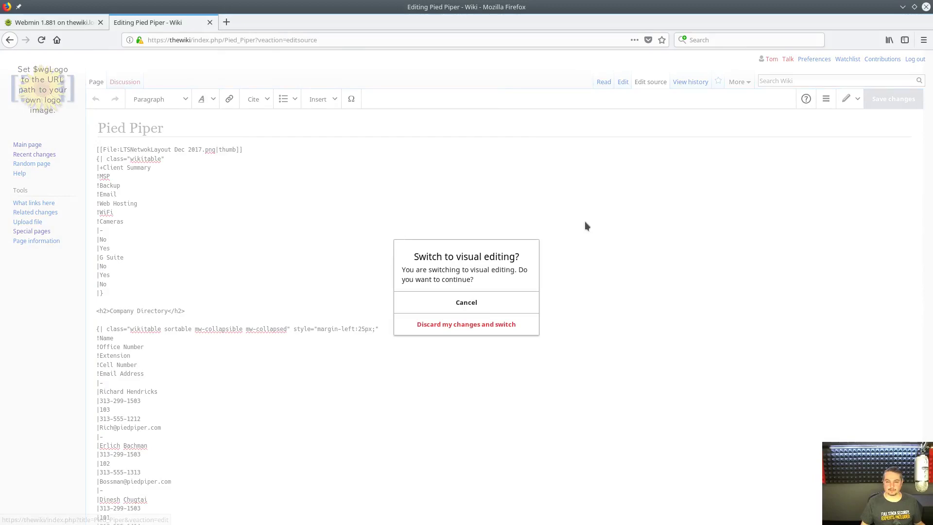
pyautogui.click(475, 324)
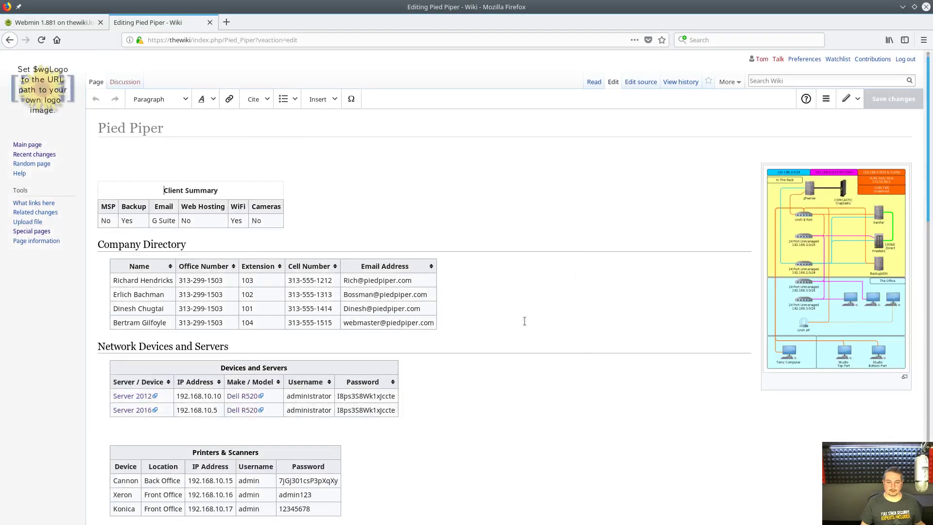
# - Insert a new row below the first Company Directory entry and enter the employee's full name
pyautogui.click(125, 281)
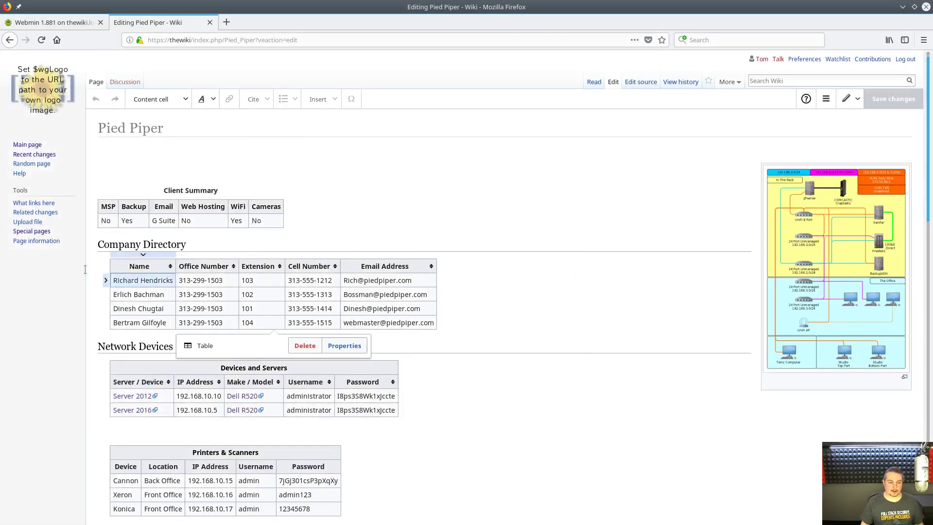
pyautogui.click(105, 281)
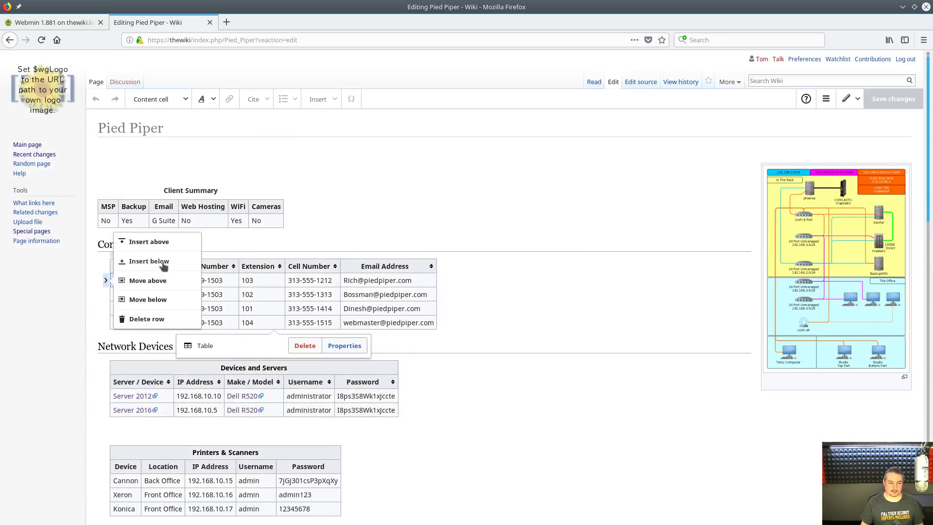
pyautogui.click(146, 261)
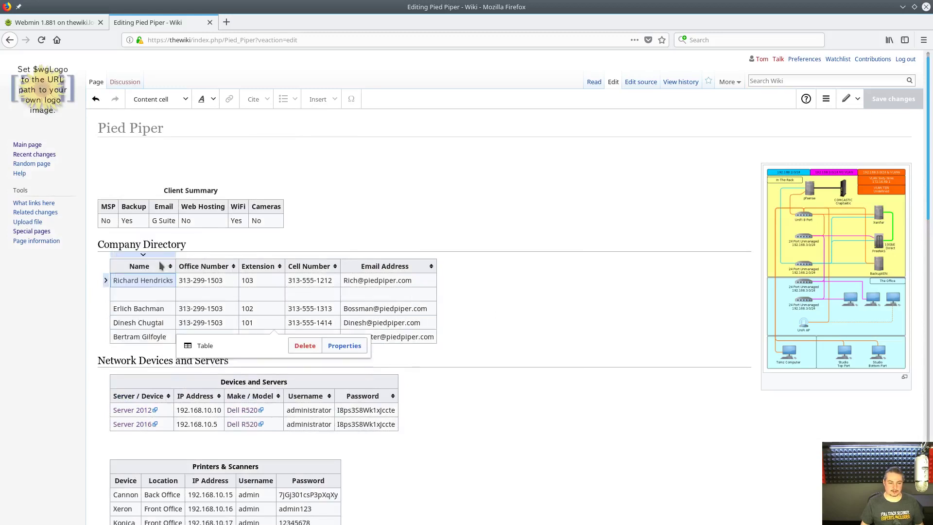
pyautogui.doubleClick(146, 295)
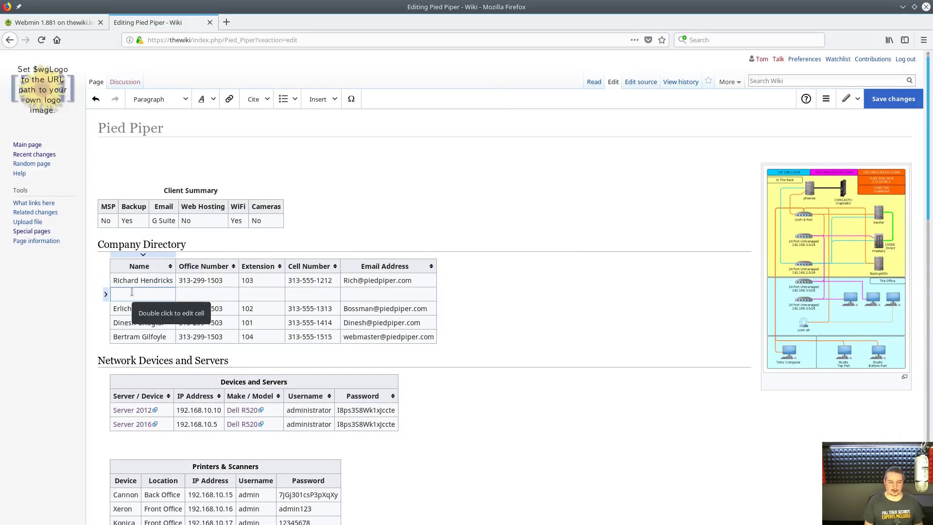
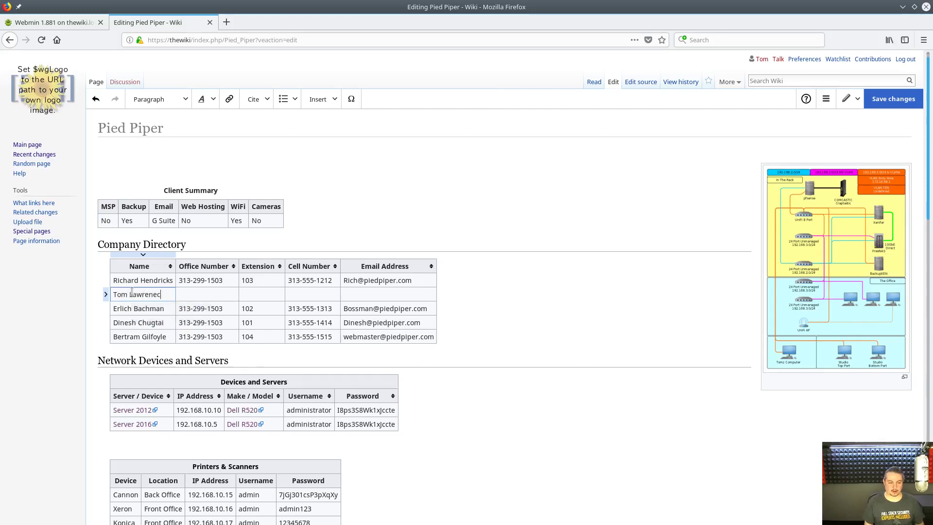
pyautogui.doubleClick(132, 291)
pyautogui.write('Lawnrece')
# - Fill in the new row's office phone number and extension 111
pyautogui.press('Tab')
pyautogui.write('1')
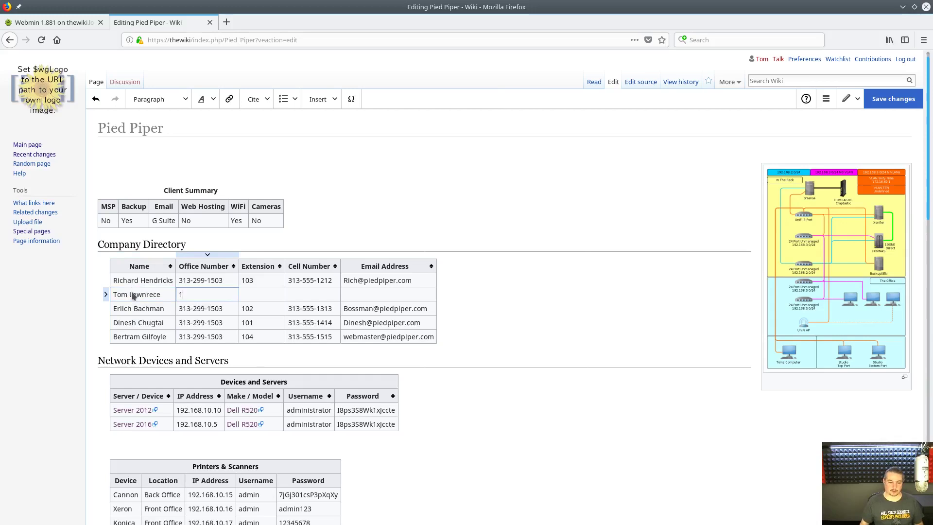
pyautogui.press('BackSpace')
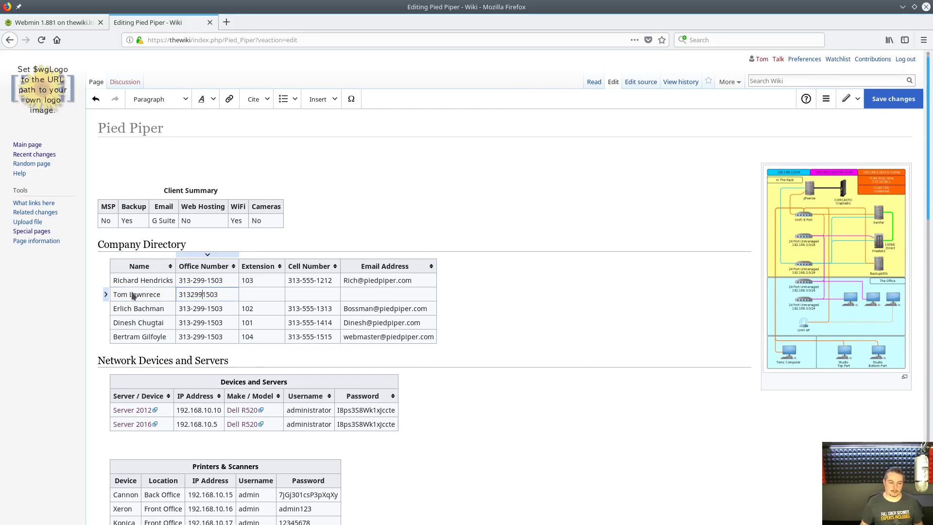
pyautogui.write('-')
pyautogui.press('Left')
pyautogui.press('Left')
pyautogui.press('Left')
pyautogui.press('Left')
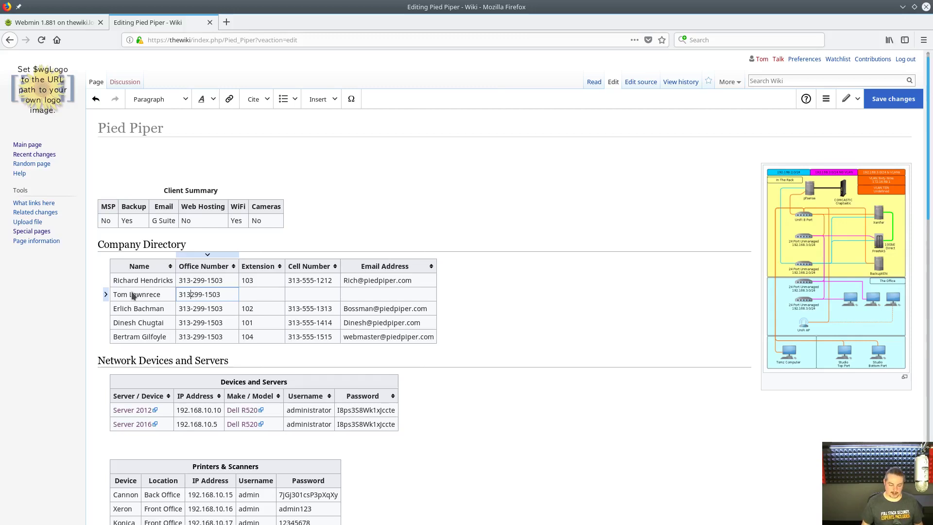
pyautogui.write('-')
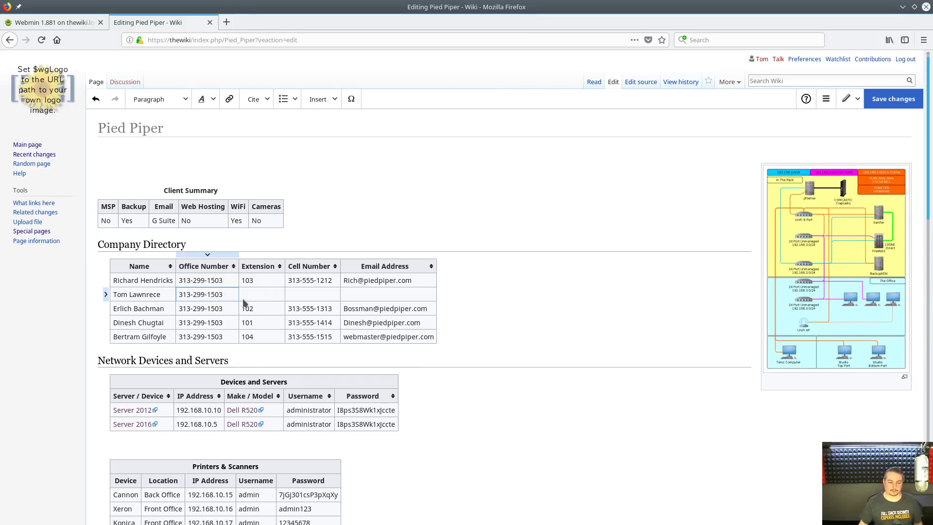
pyautogui.click(249, 296)
pyautogui.write('111')
# - Enter the new employee's e-mail address in the row and bring up the save dialog
pyautogui.click(319, 298)
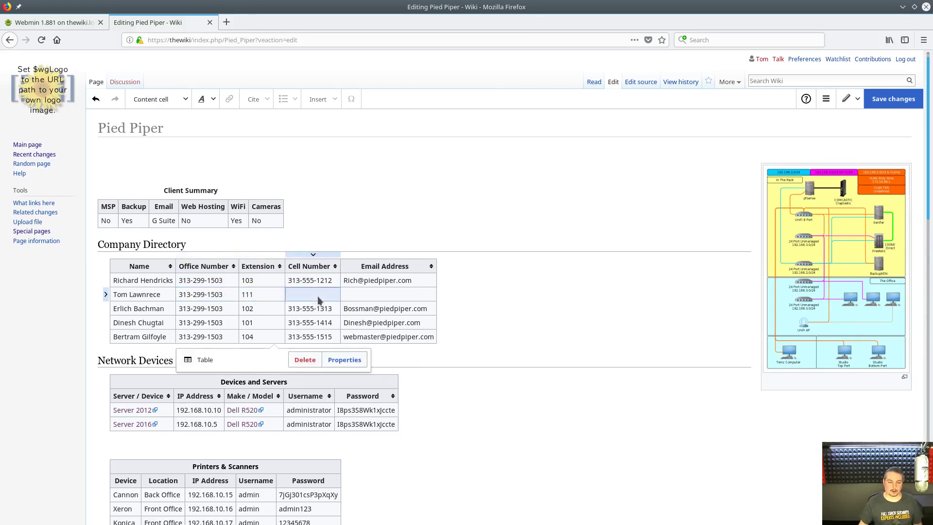
pyautogui.click(317, 296)
pyautogui.click(330, 284)
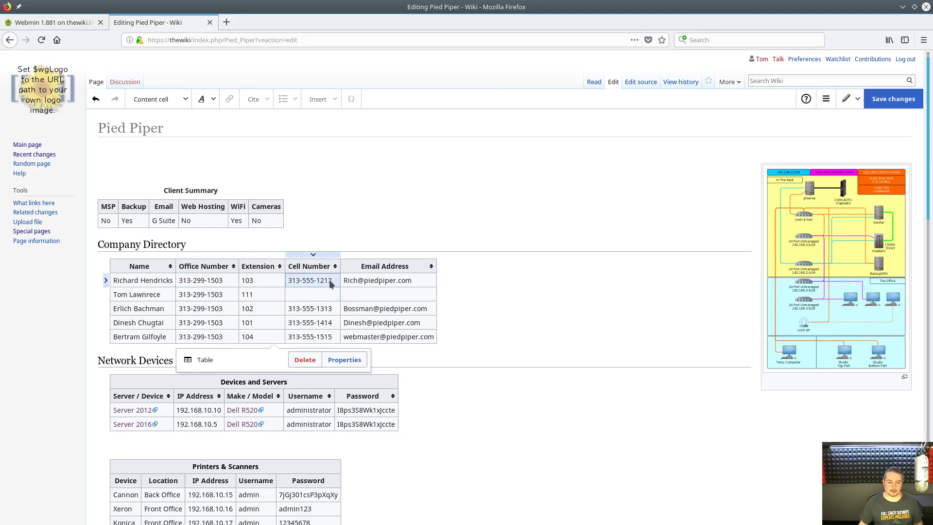
pyautogui.click(330, 284)
pyautogui.click(328, 296)
pyautogui.click(361, 296)
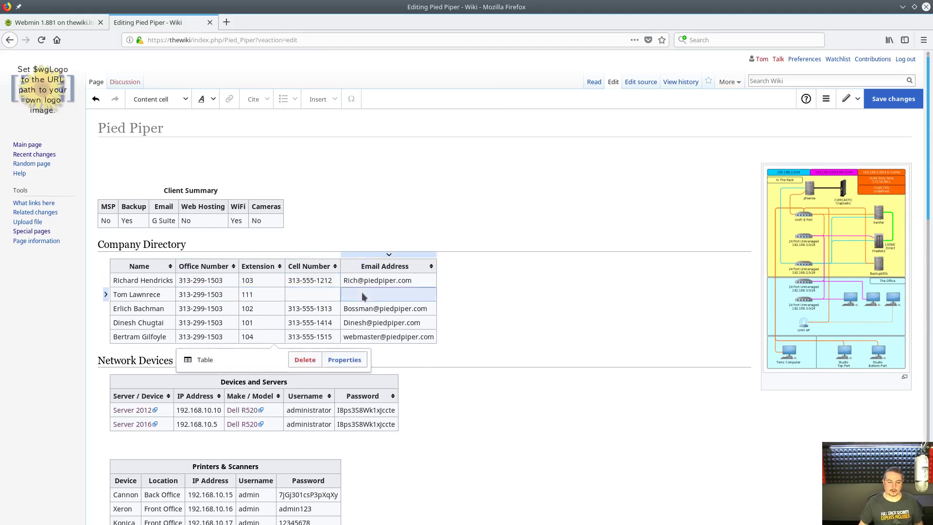
pyautogui.click(358, 294)
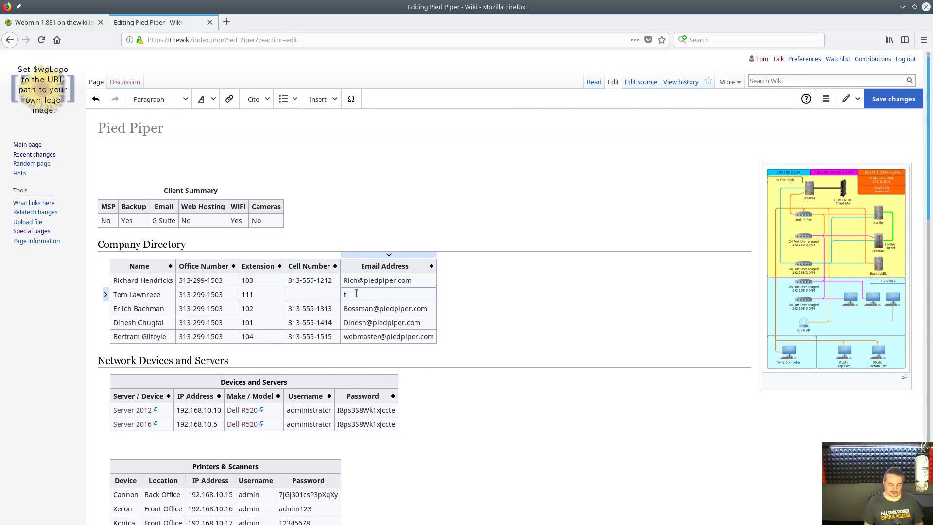
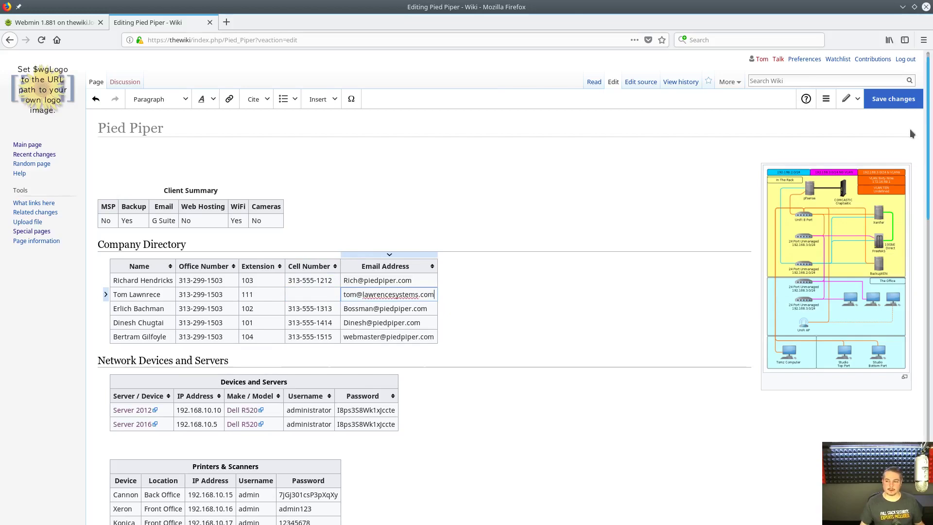
pyautogui.click(893, 98)
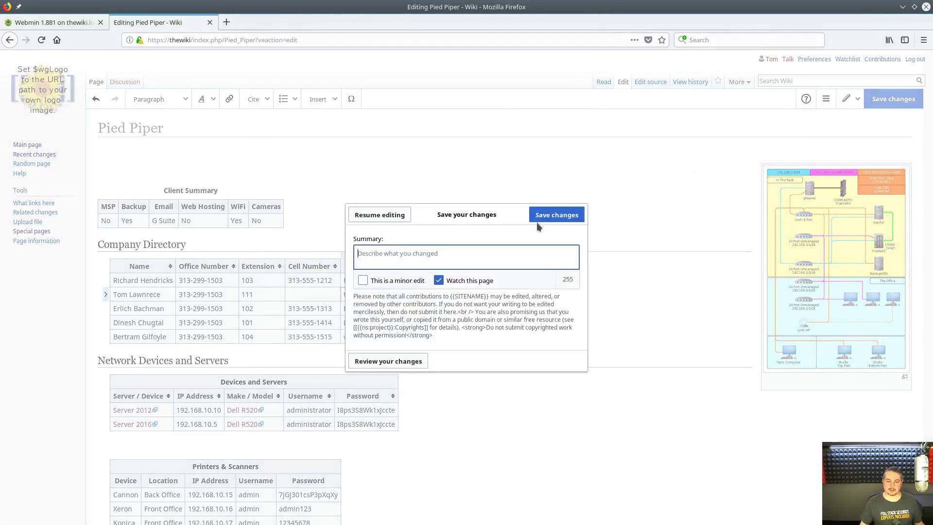
# - Save the directory edit and expand the Software Licences and Backup tables
pyautogui.click(556, 214)
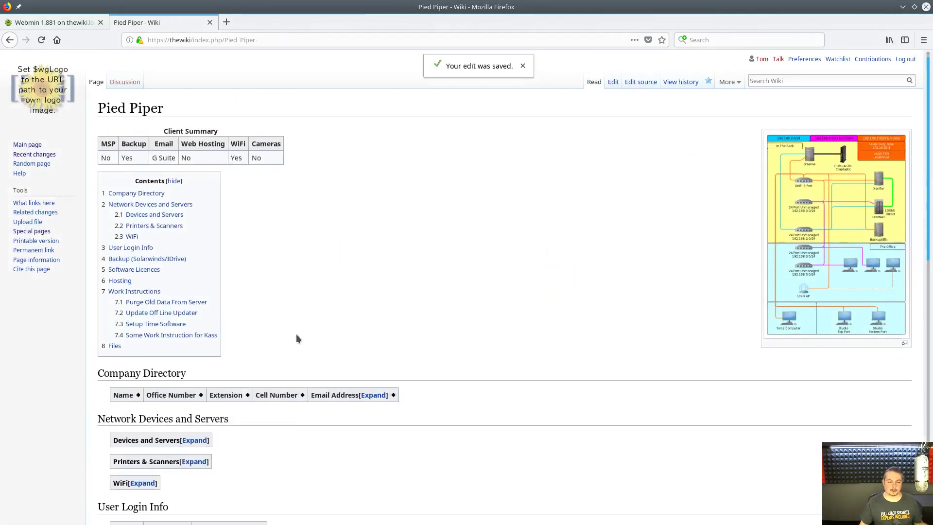
pyautogui.scroll(-5, 311, 338)
pyautogui.scroll(7, 334, 339)
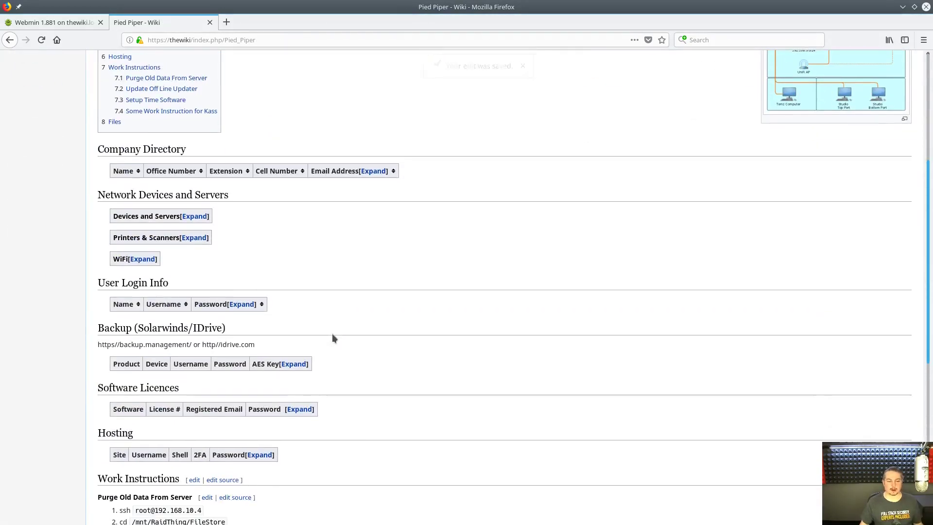
pyautogui.scroll(-8, 333, 335)
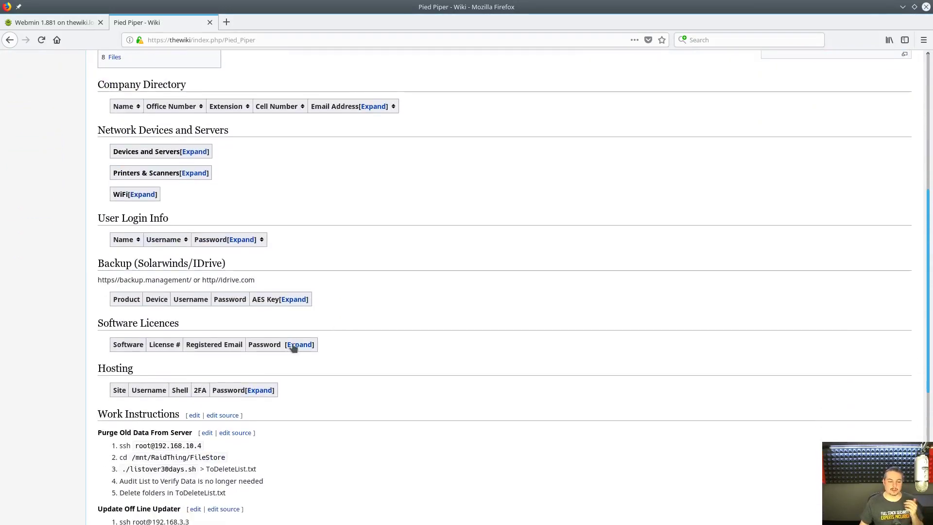
pyautogui.click(296, 344)
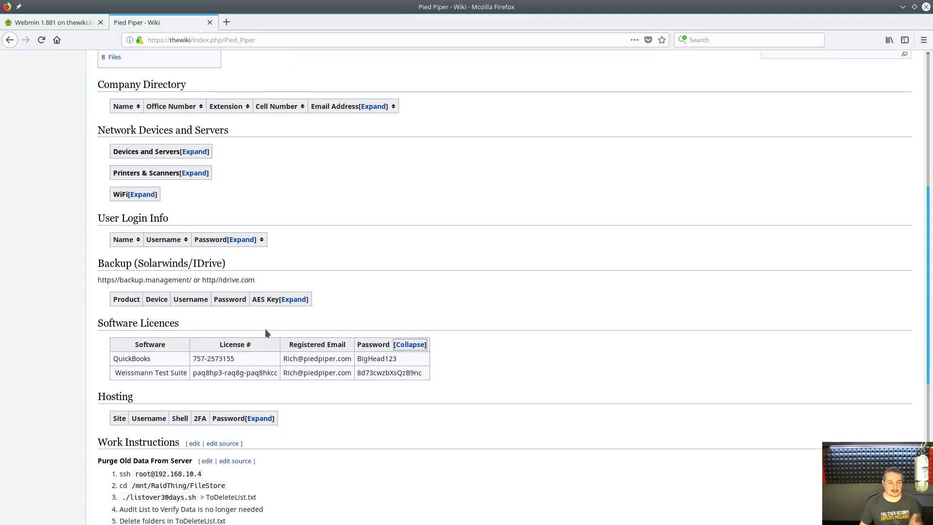
pyautogui.click(295, 299)
pyautogui.scroll(6, 439, 290)
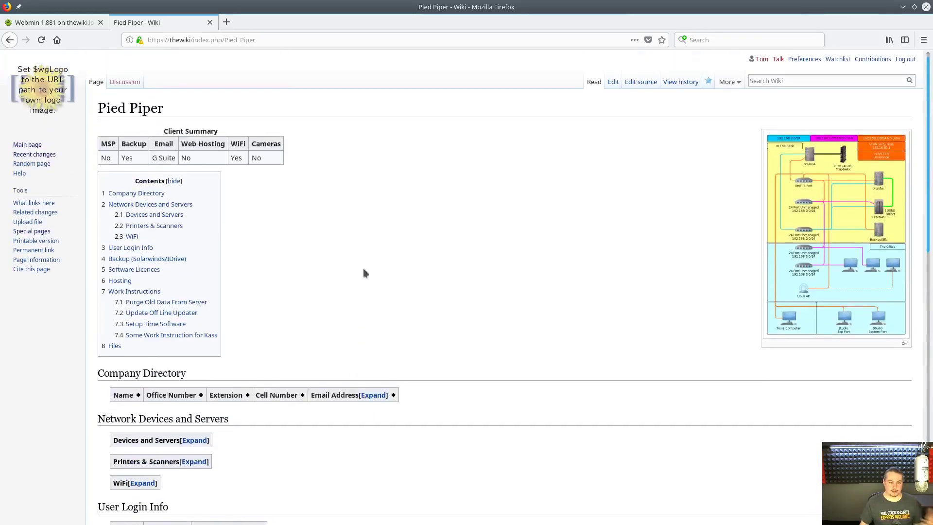
# - Check the revision history, return to the article, and expand the Hosting table before editing
pyautogui.click(679, 82)
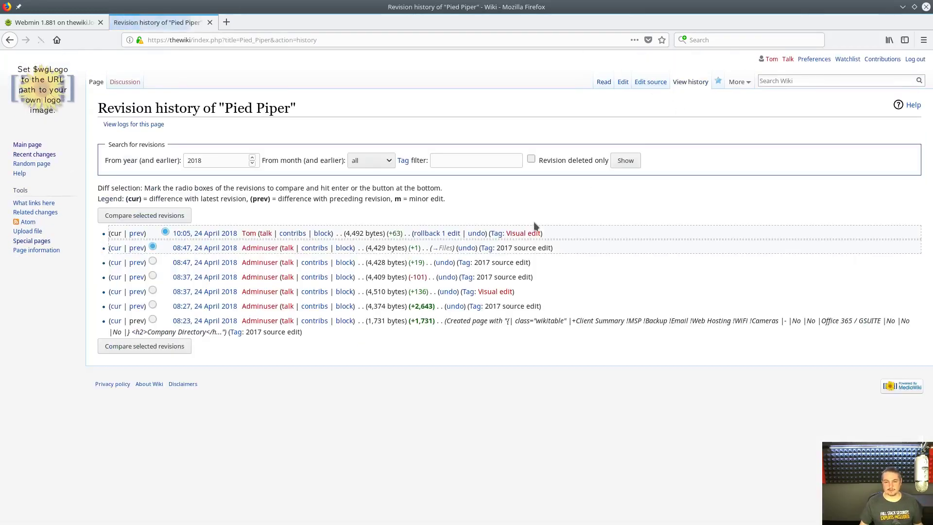
pyautogui.click(603, 82)
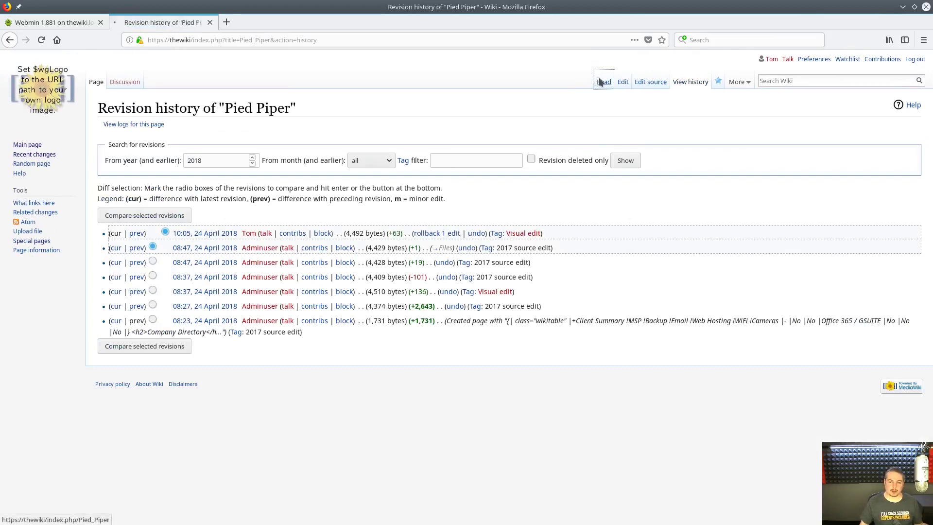
pyautogui.scroll(-7, 255, 217)
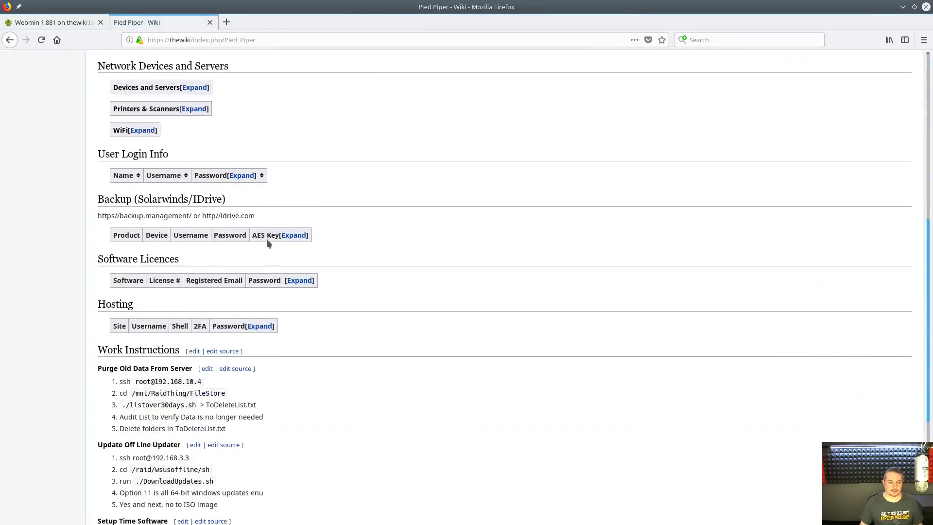
pyautogui.click(260, 326)
pyautogui.scroll(8, 585, 228)
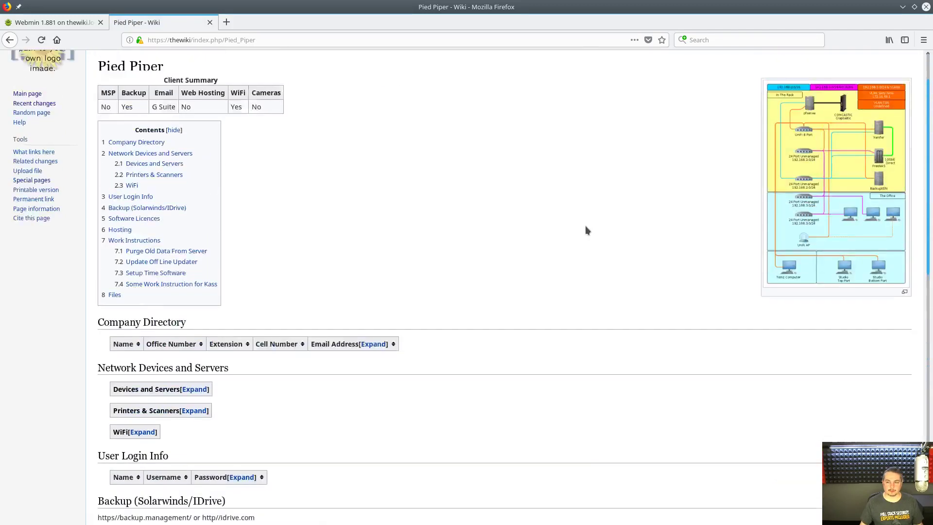
pyautogui.click(613, 83)
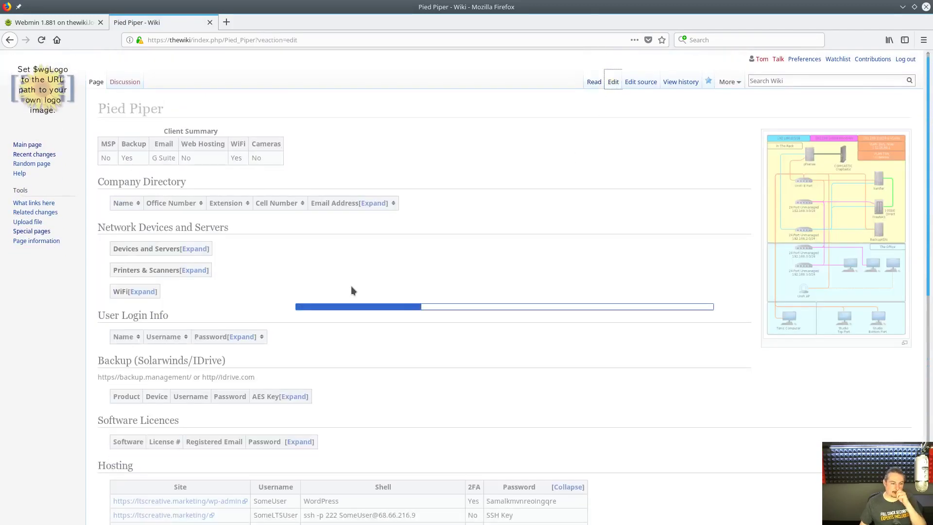
# - Replace the DemoWeeFee WiFi password with the new value and save the page
pyautogui.scroll(-10, 354, 287)
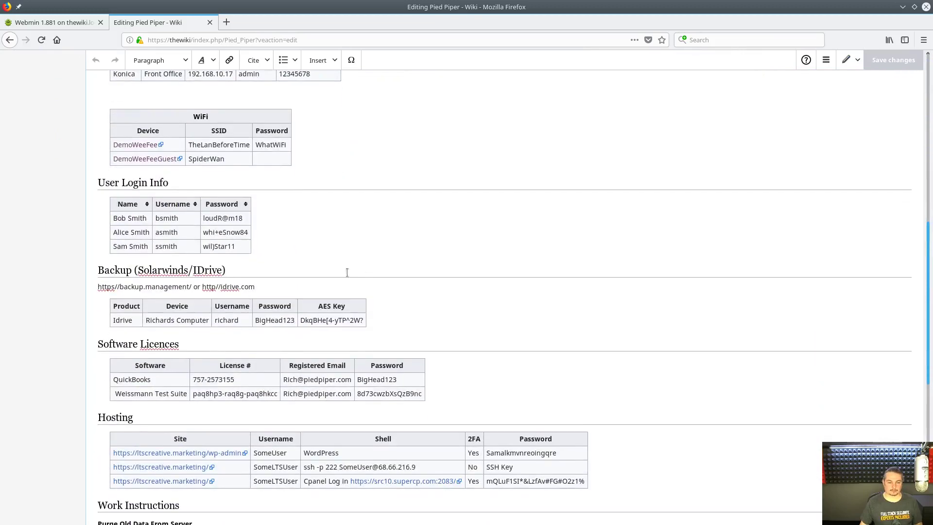
pyautogui.doubleClick(278, 146)
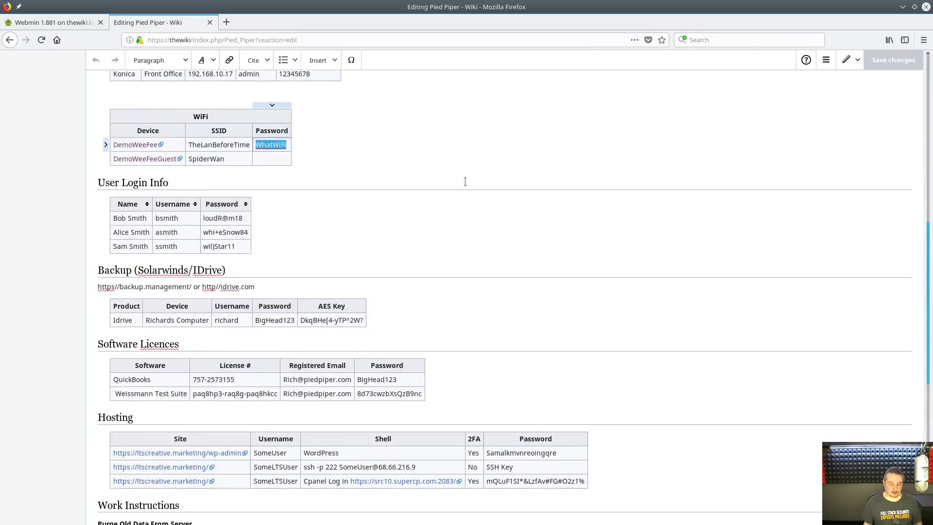
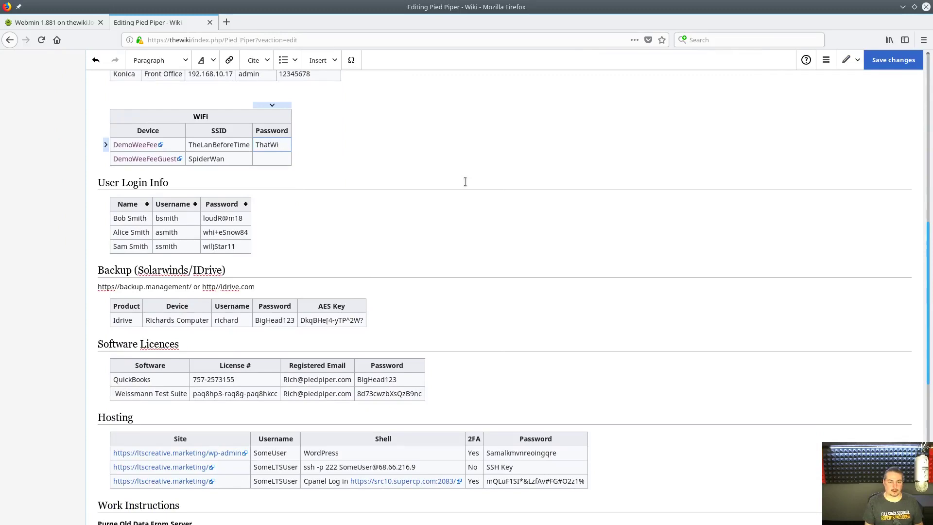
pyautogui.click(891, 63)
pyautogui.click(554, 218)
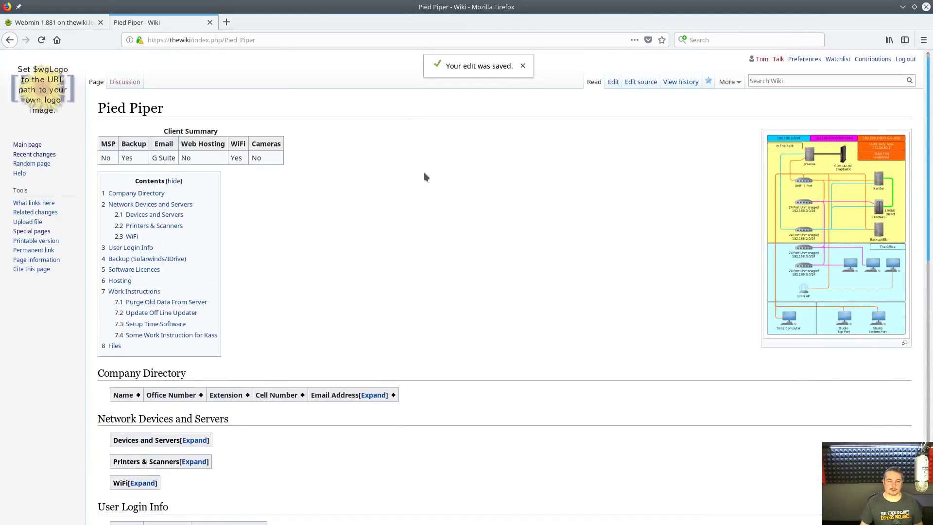
# - From Recent changes, open Pied Piper's history and compare the two newest revisions
pyautogui.click(35, 154)
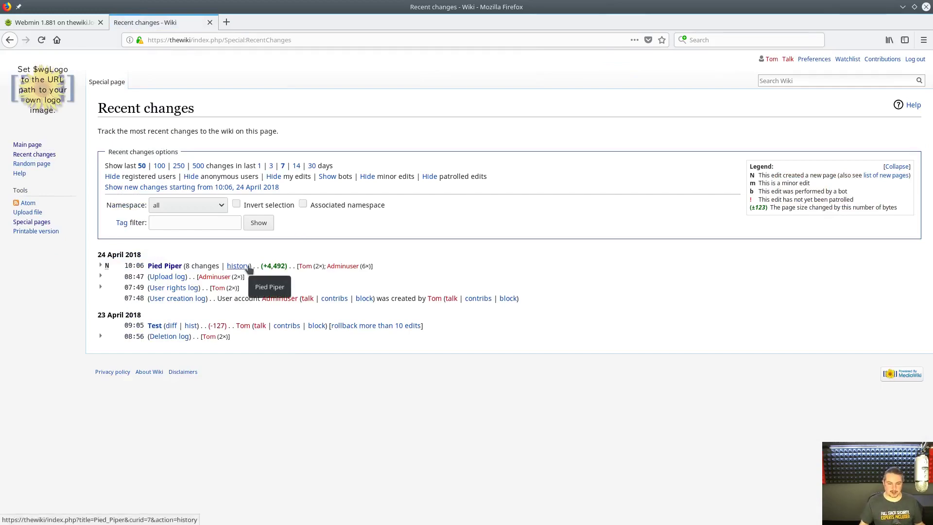
pyautogui.click(165, 266)
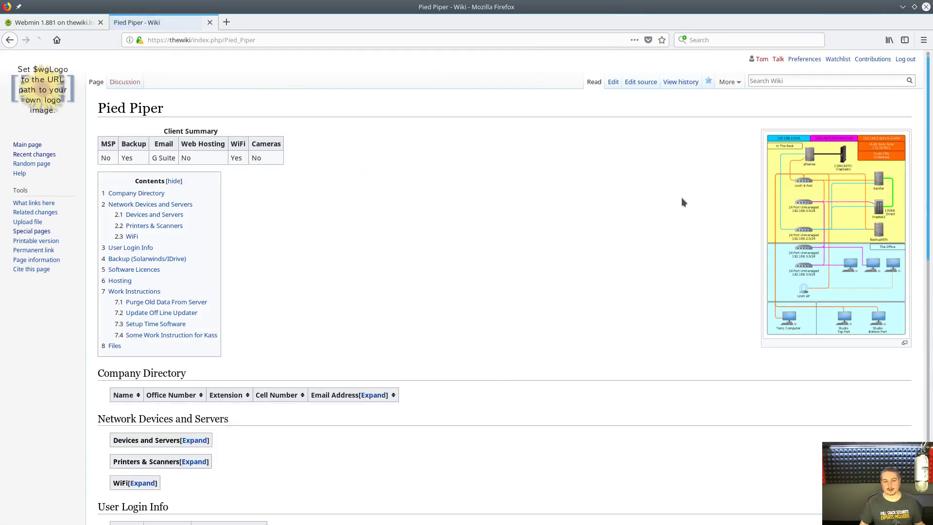
pyautogui.click(673, 84)
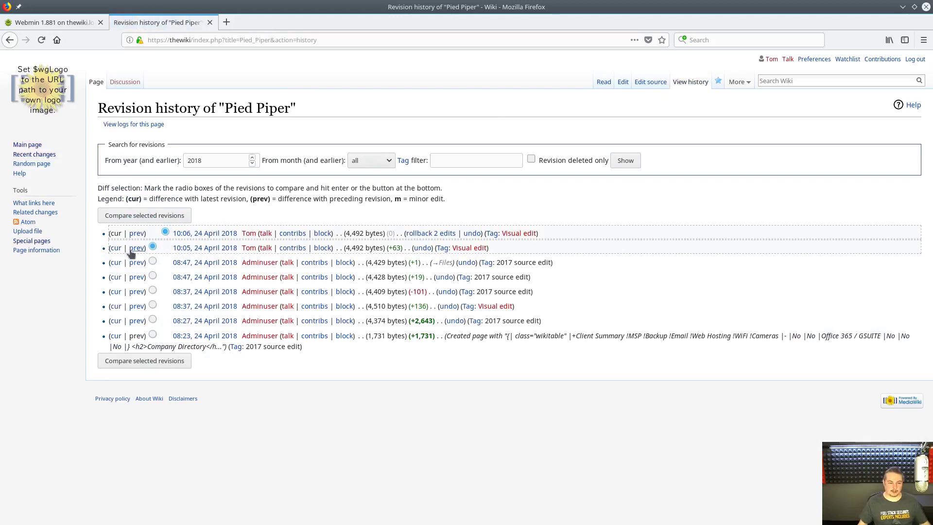
pyautogui.click(167, 363)
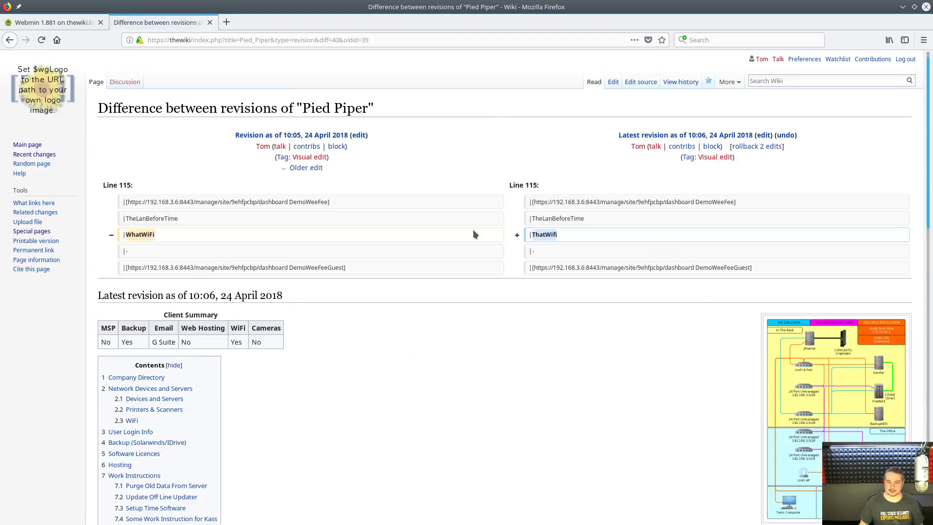
pyautogui.click(8, 39)
# - Compare the latest edit against the 08:47 revision, then view the 08:47 and 10:06 versions
pyautogui.click(152, 263)
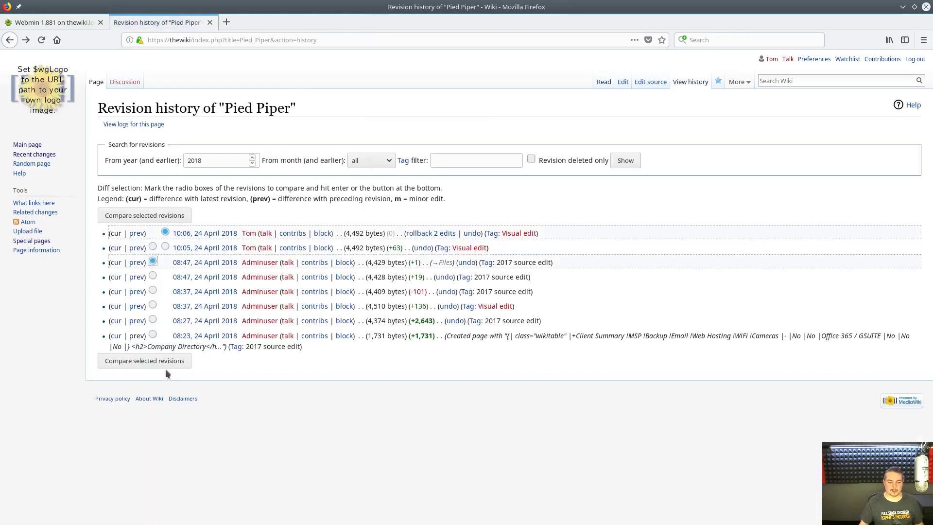
pyautogui.click(161, 359)
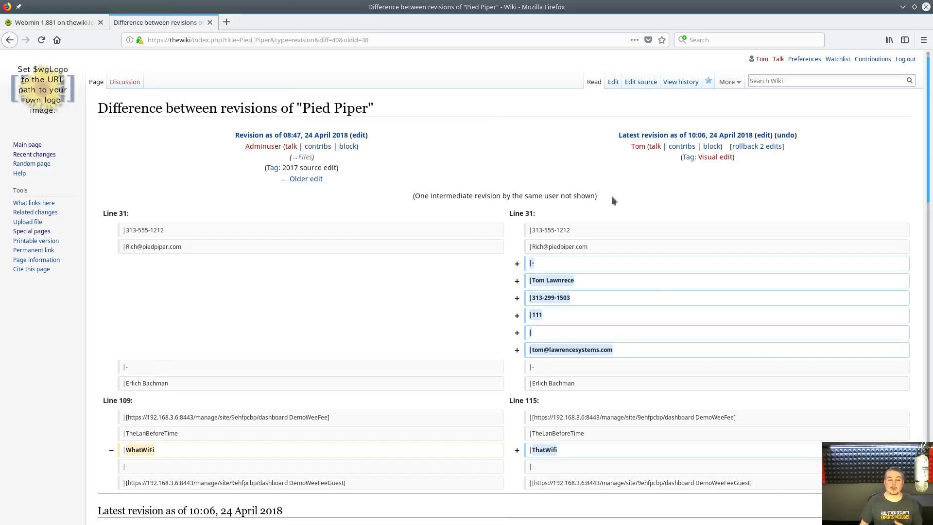
pyautogui.click(10, 40)
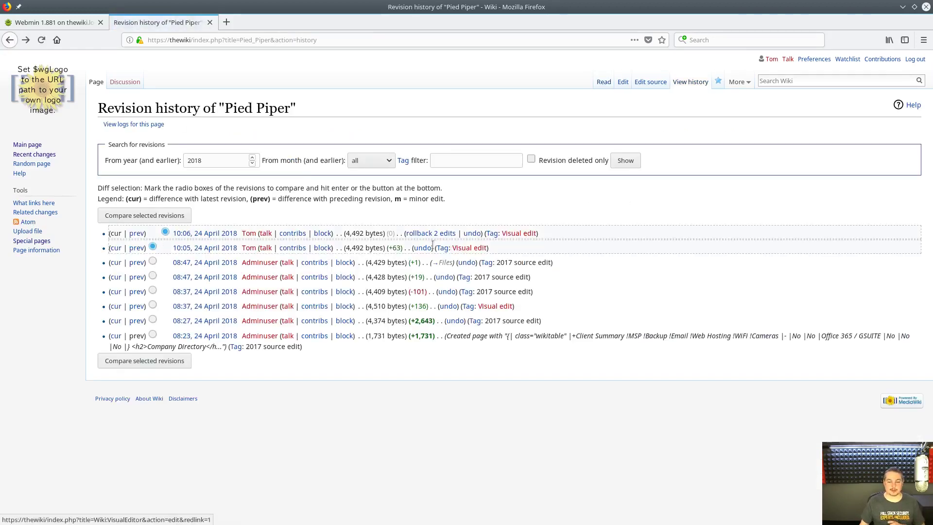
pyautogui.click(114, 277)
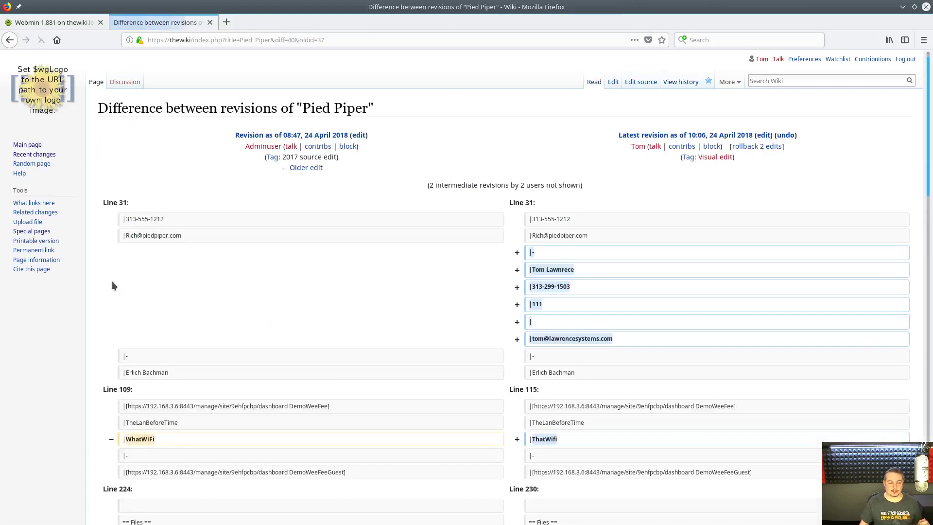
pyautogui.hotkey('alt', 'Left')
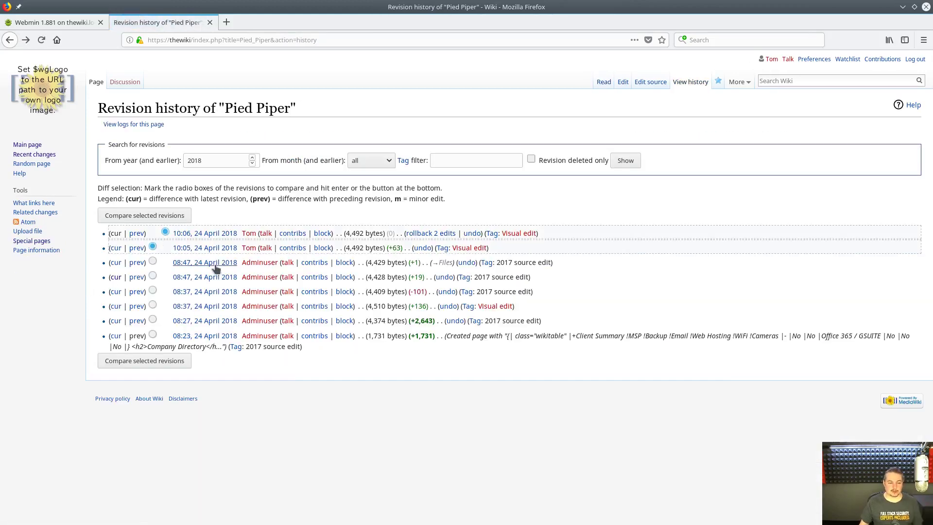
pyautogui.click(215, 265)
pyautogui.hotkey('alt', 'Left')
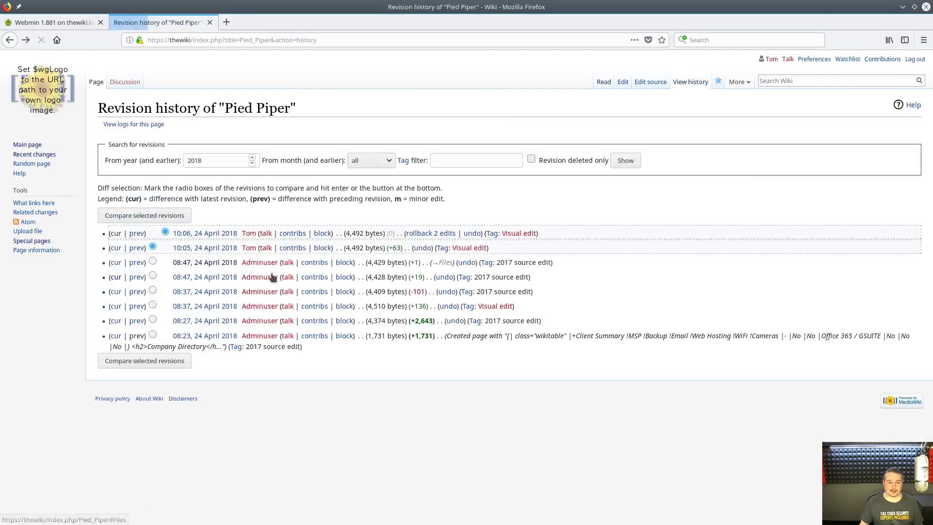
pyautogui.click(222, 236)
# - Expand the WiFi table in the 10:06 revision, then return to the history
pyautogui.scroll(-3, 395, 306)
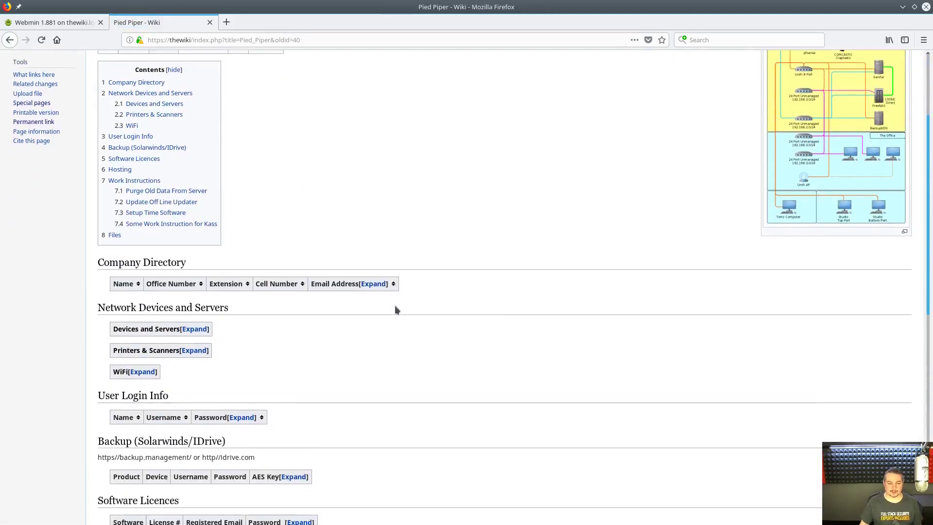
pyautogui.scroll(-2, 273, 336)
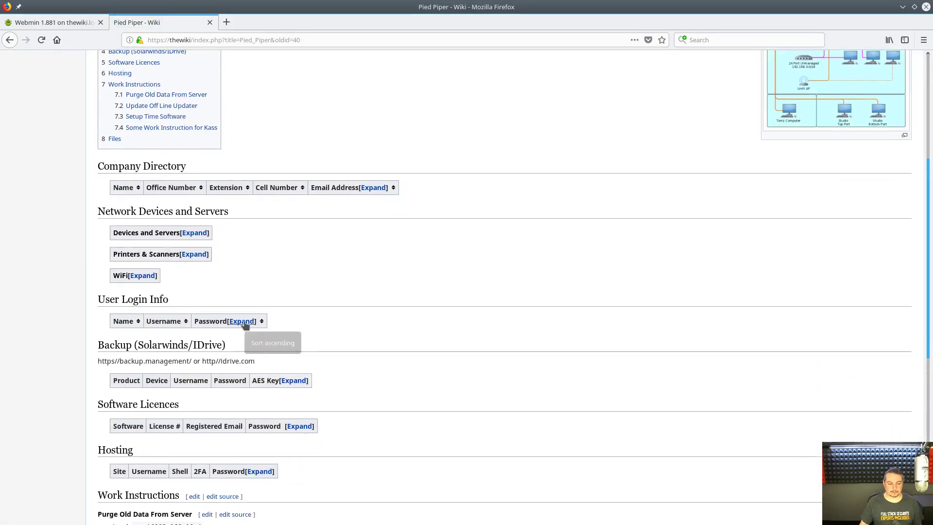
pyautogui.scroll(-3, 279, 368)
pyautogui.scroll(4, 278, 365)
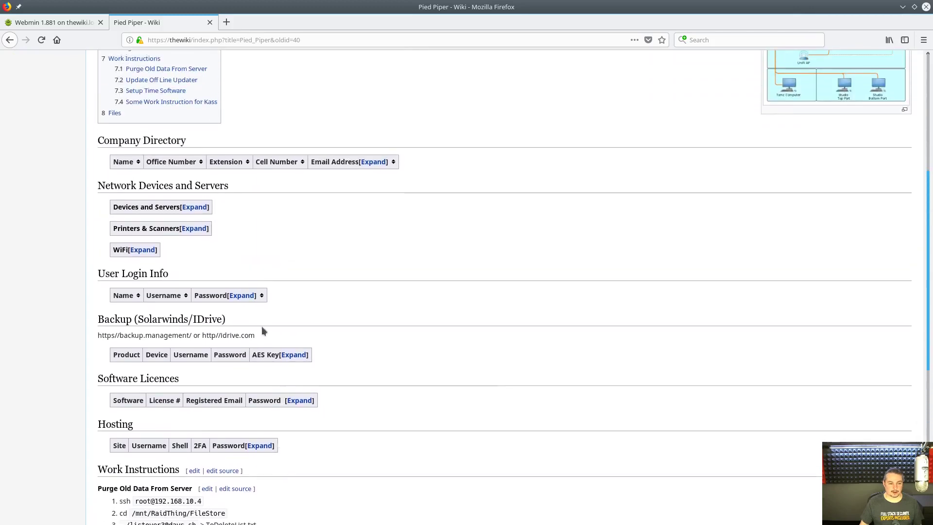
pyautogui.click(154, 307)
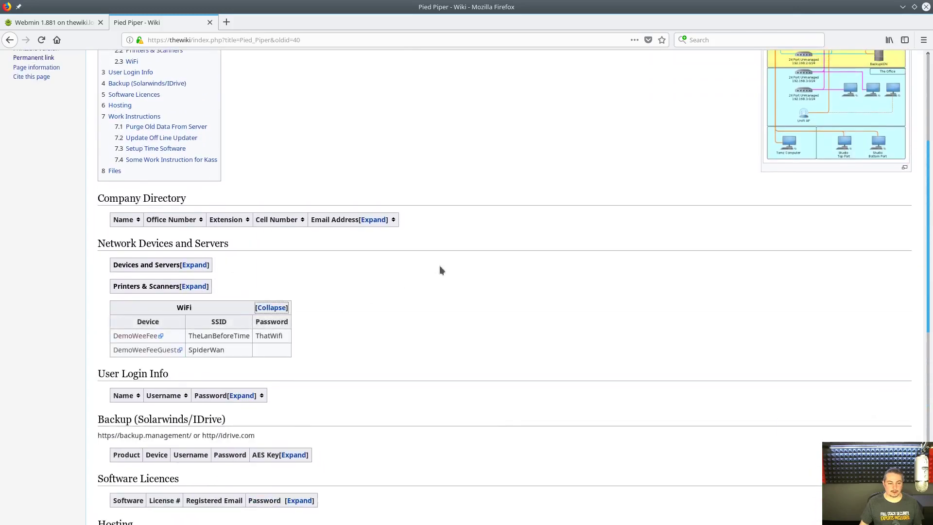
pyautogui.hotkey('alt', 'Left')
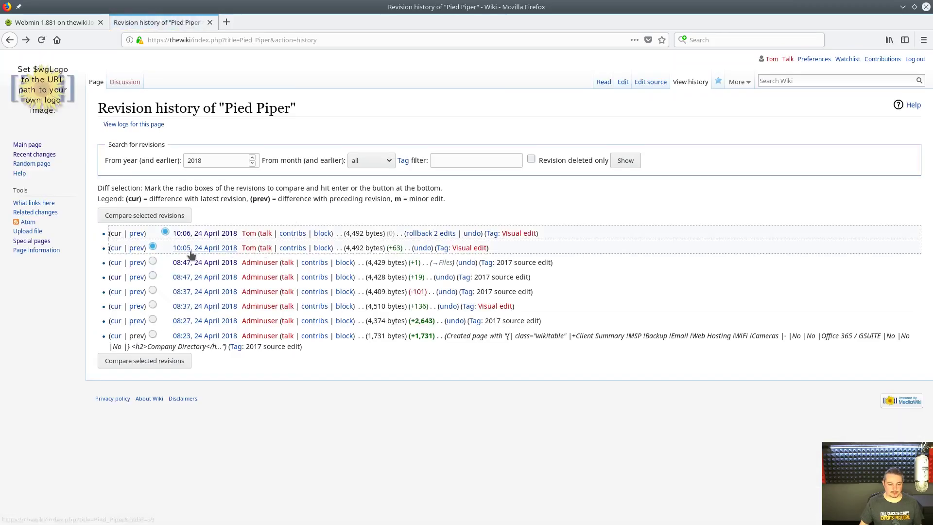
# - Review the WiFi table in the 10:05 revision and glance at the 08:47 revision
pyautogui.click(183, 250)
pyautogui.scroll(-5, 326, 253)
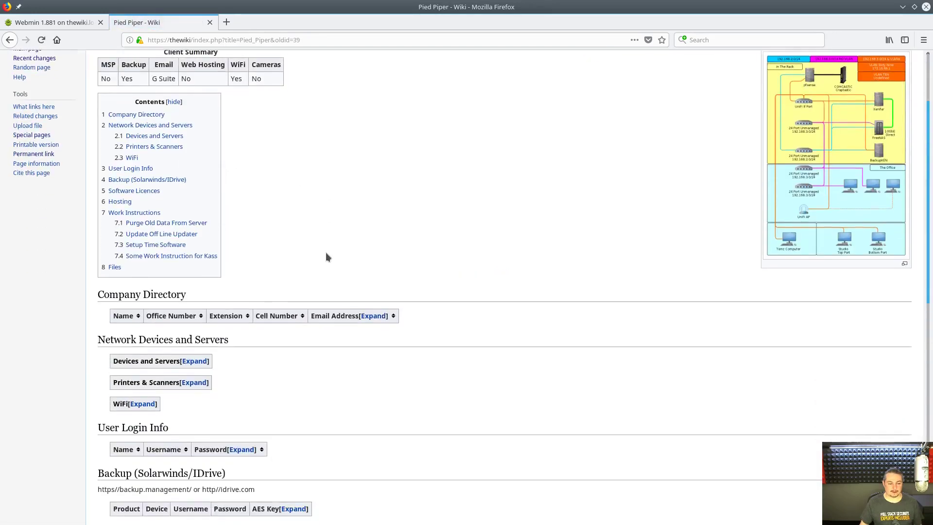
pyautogui.scroll(-4, 250, 294)
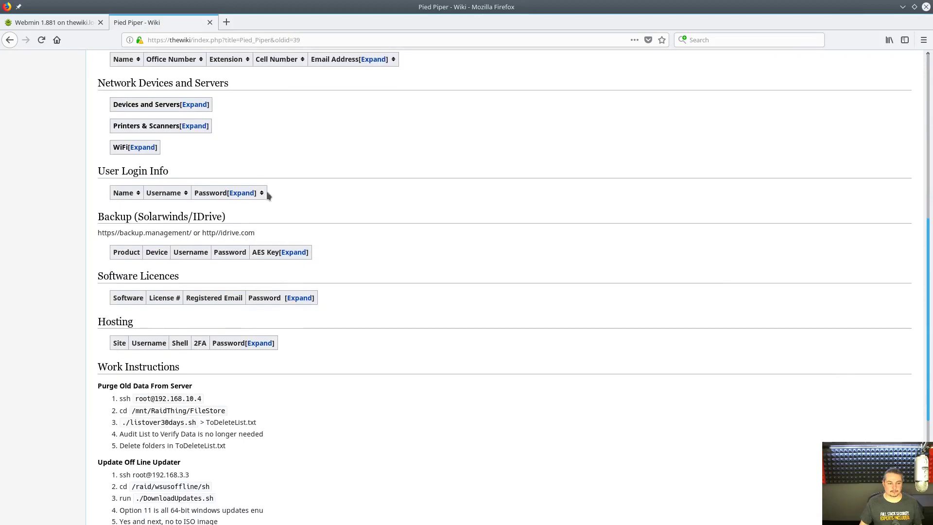
pyautogui.scroll(1, 194, 190)
pyautogui.click(143, 179)
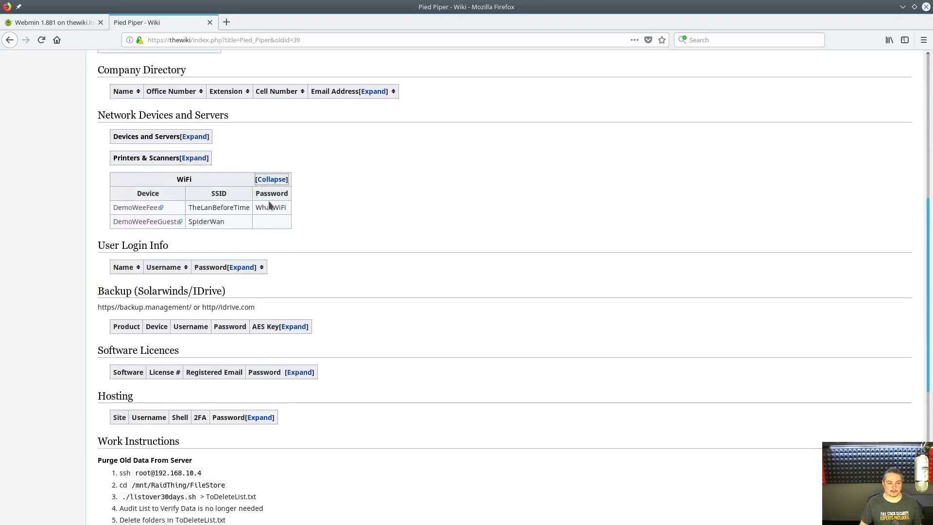
pyautogui.hotkey('alt', 'shift', 'h')
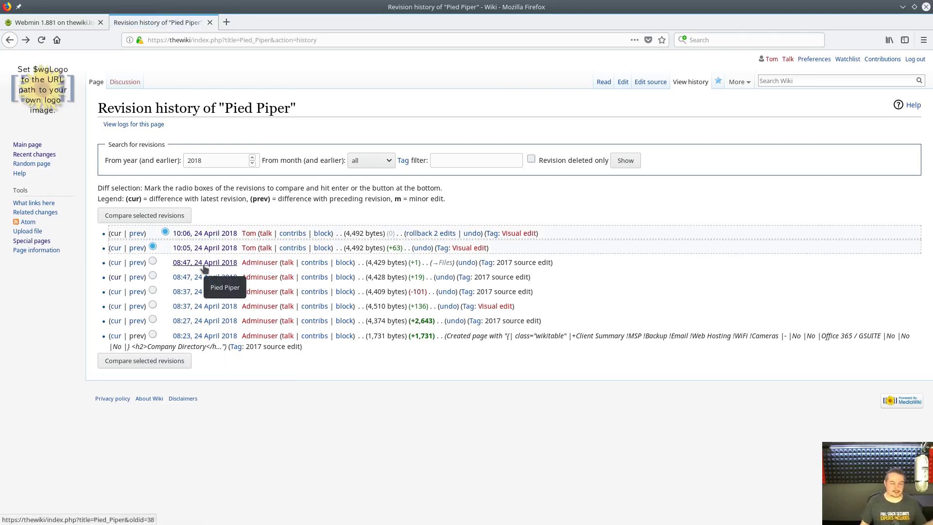
pyautogui.click(204, 265)
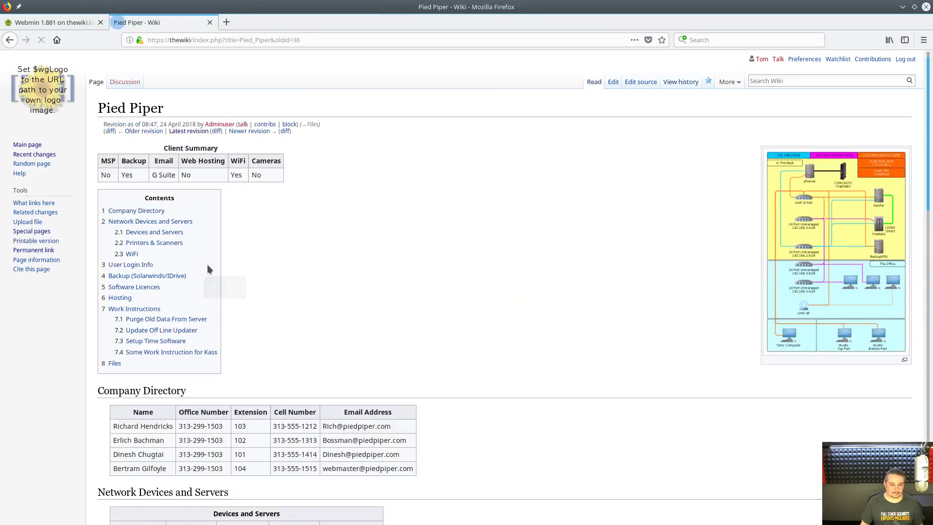
pyautogui.scroll(-5, 475, 250)
pyautogui.hotkey('alt', 'Left')
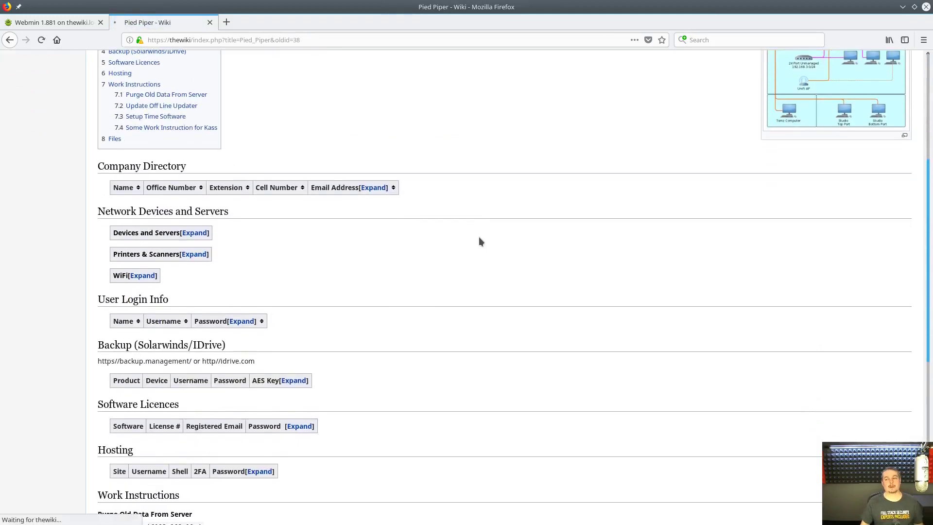
# - Open the original 08:23 revision, expand its User Login, Printers and Devices tables, then go back
pyautogui.click(204, 336)
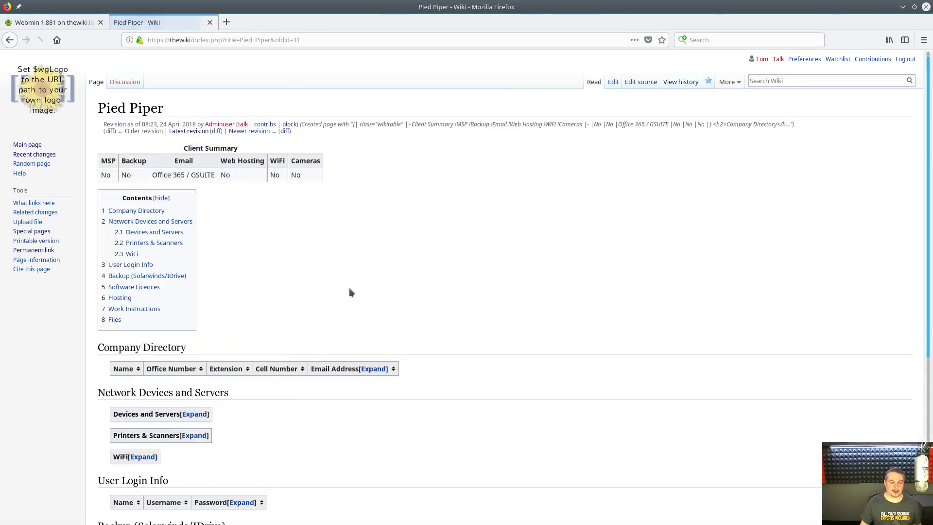
pyautogui.scroll(-4, 325, 278)
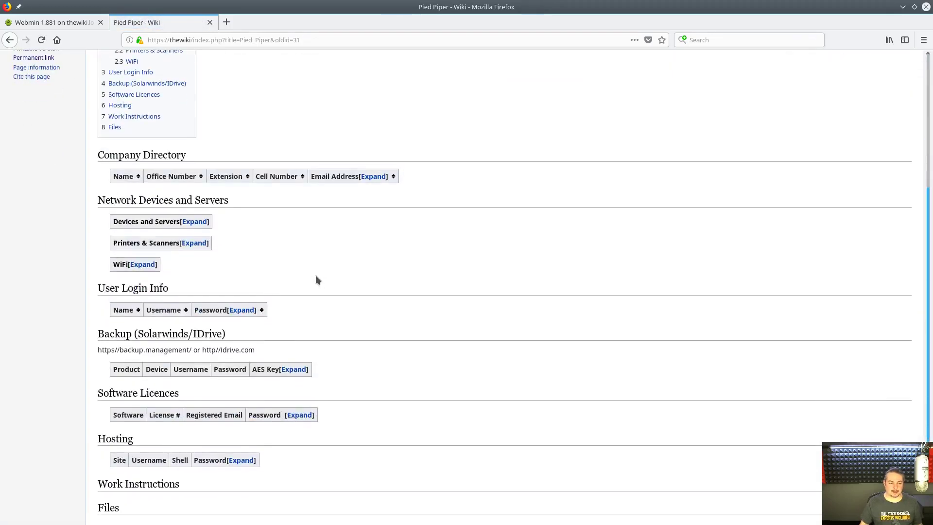
pyautogui.click(243, 310)
pyautogui.click(193, 243)
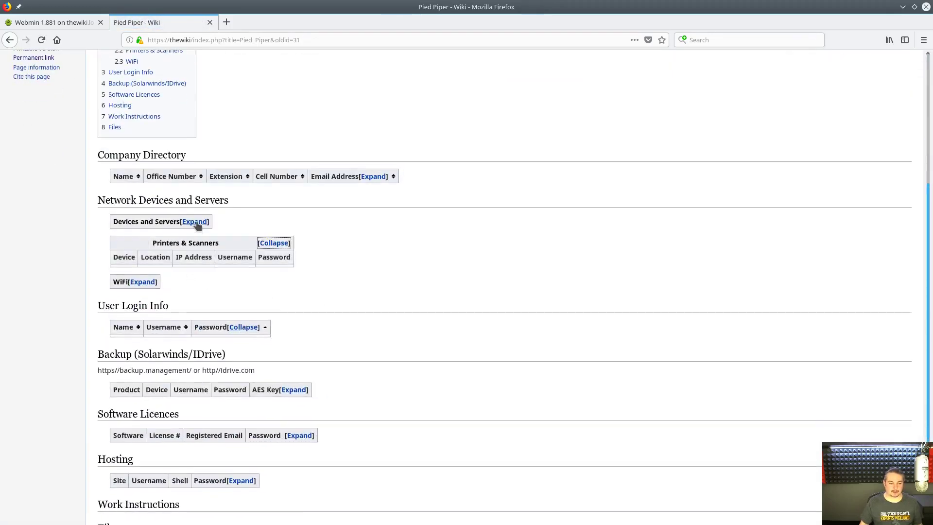
pyautogui.click(196, 221)
pyautogui.scroll(2, 525, 243)
pyautogui.scroll(5, 521, 240)
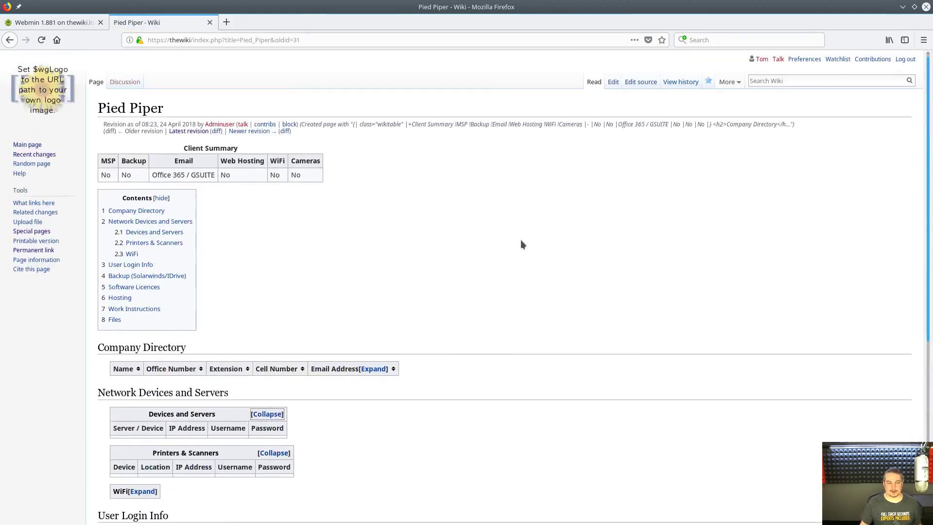
pyautogui.hotkey('alt', 'Left')
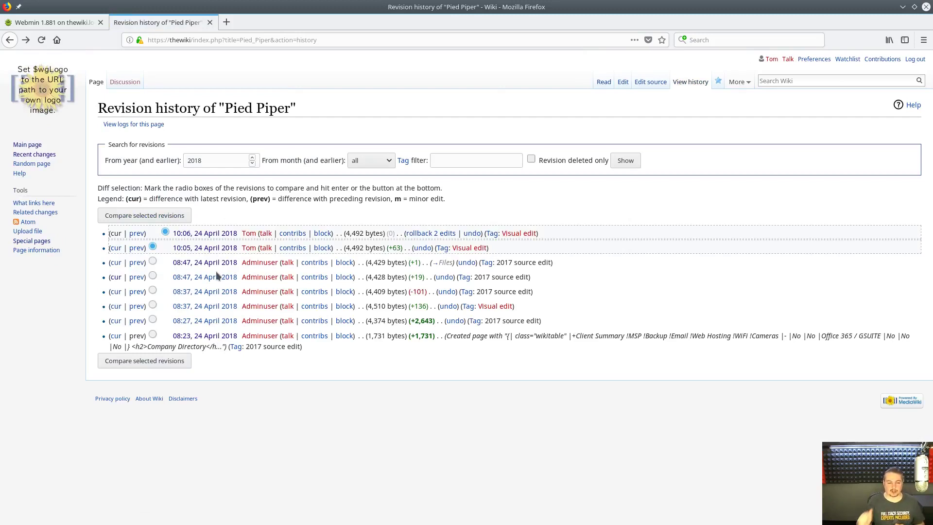
# - Open the User page view tracker from Special pages, then return to the Main Page
pyautogui.click(38, 145)
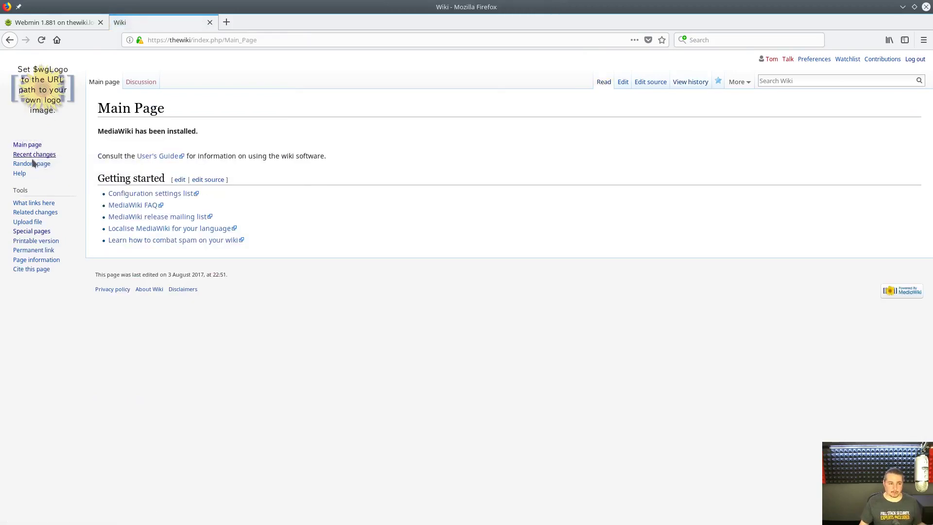
pyautogui.click(31, 231)
pyautogui.scroll(-3, 350, 321)
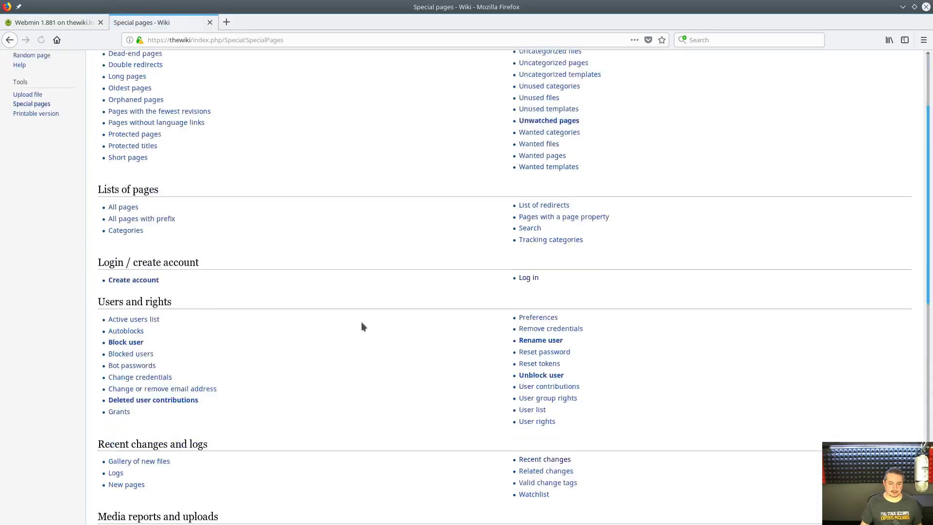
pyautogui.scroll(-10, 362, 326)
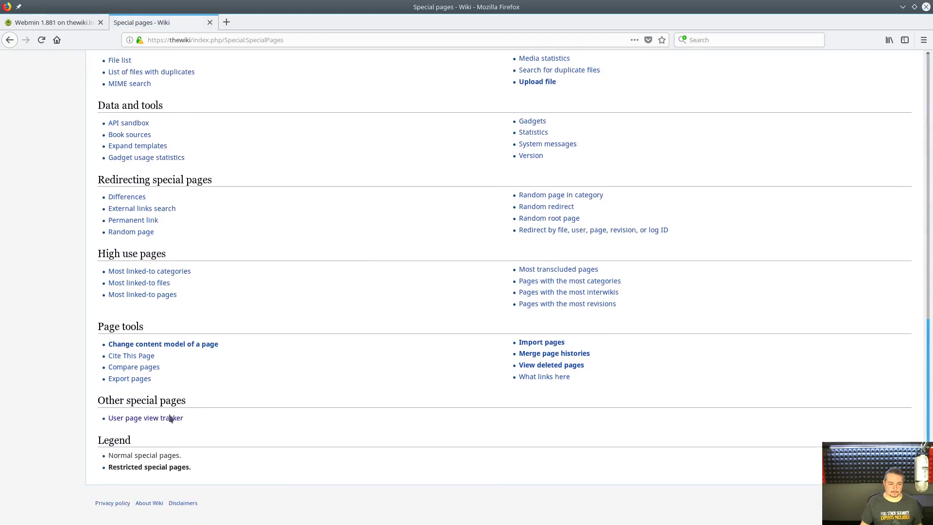
pyautogui.click(162, 422)
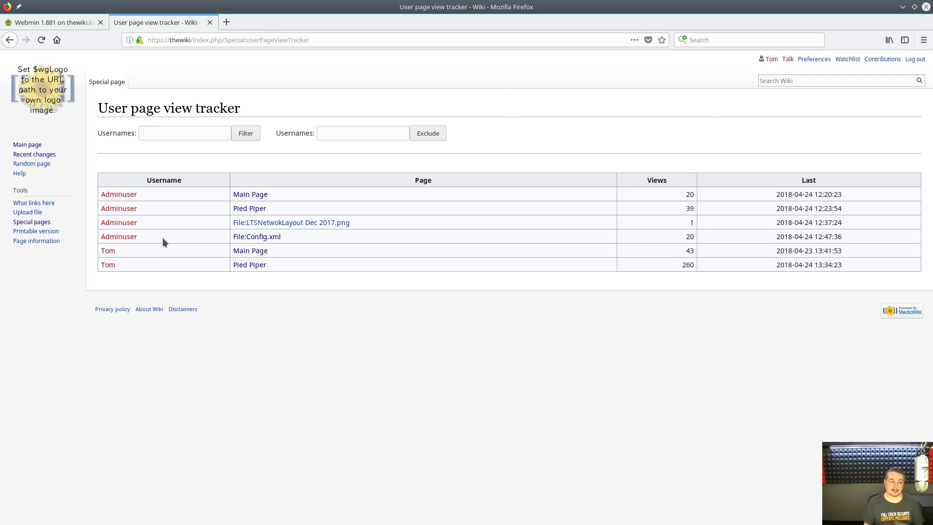
pyautogui.click(24, 146)
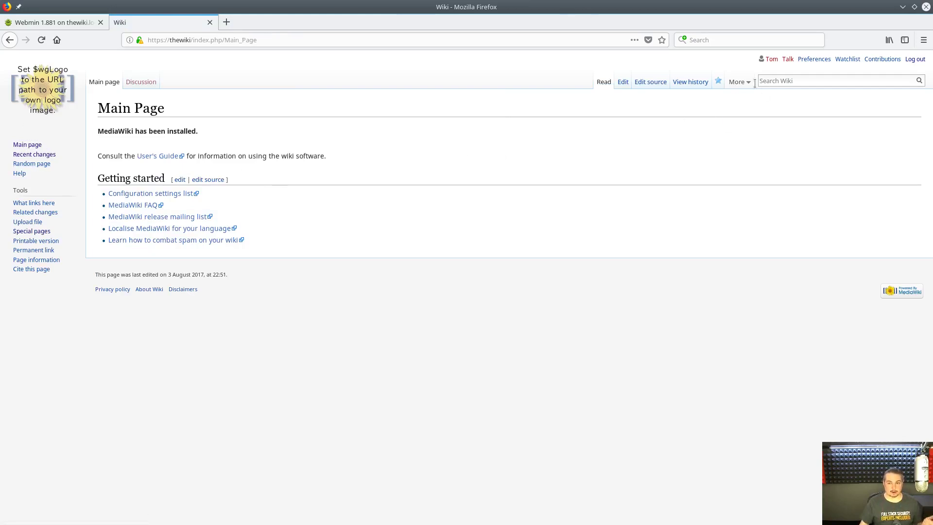
# - Find the Pied Piper page, delete all its wikitext in the source editor, and save it blank
pyautogui.write('p')
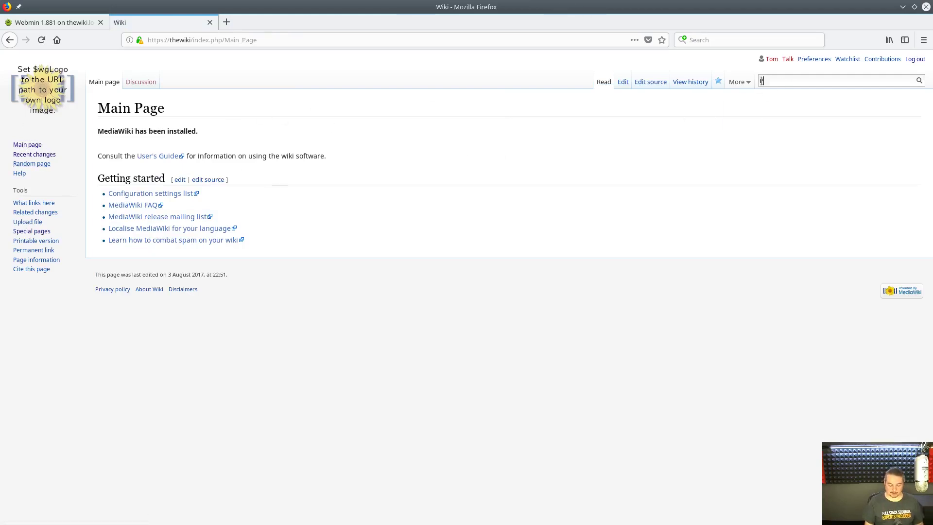
pyautogui.press('Down')
pyautogui.press('Return')
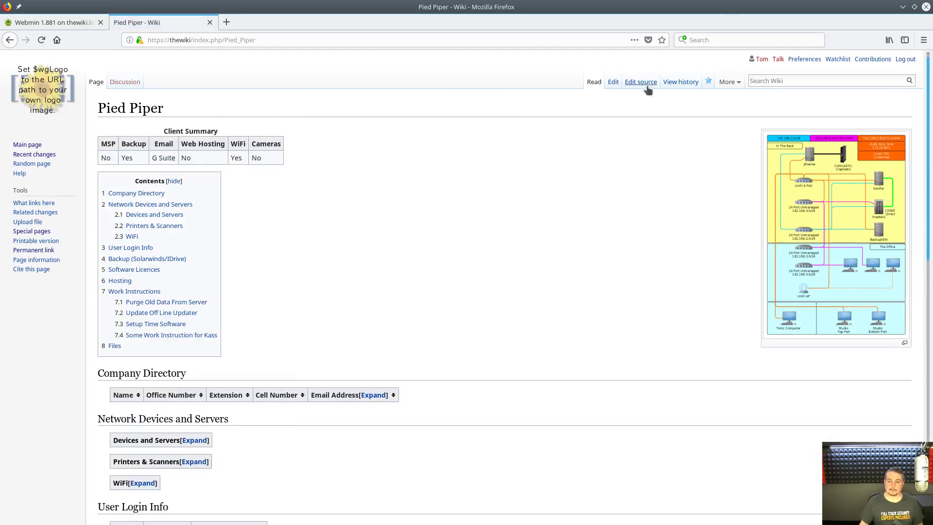
pyautogui.click(613, 82)
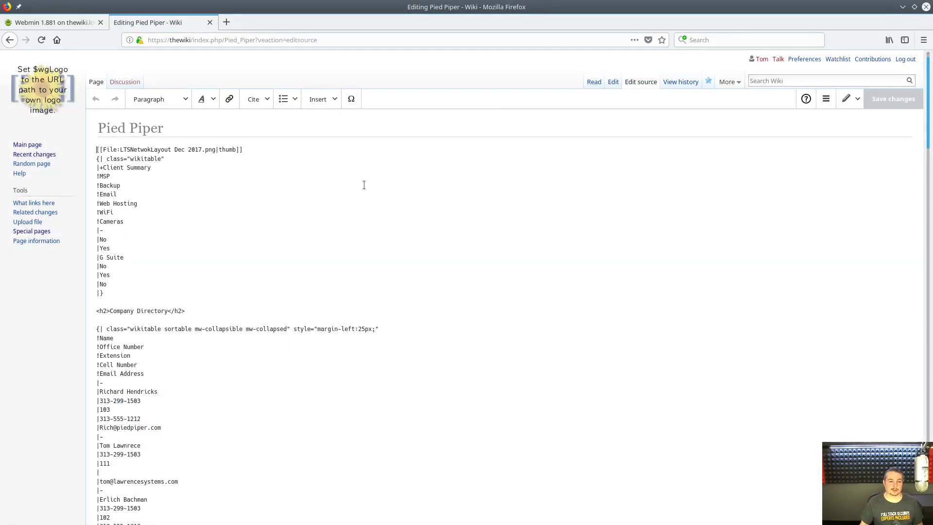
pyautogui.hotkey('ctrl', 'a')
pyautogui.press('BackSpace')
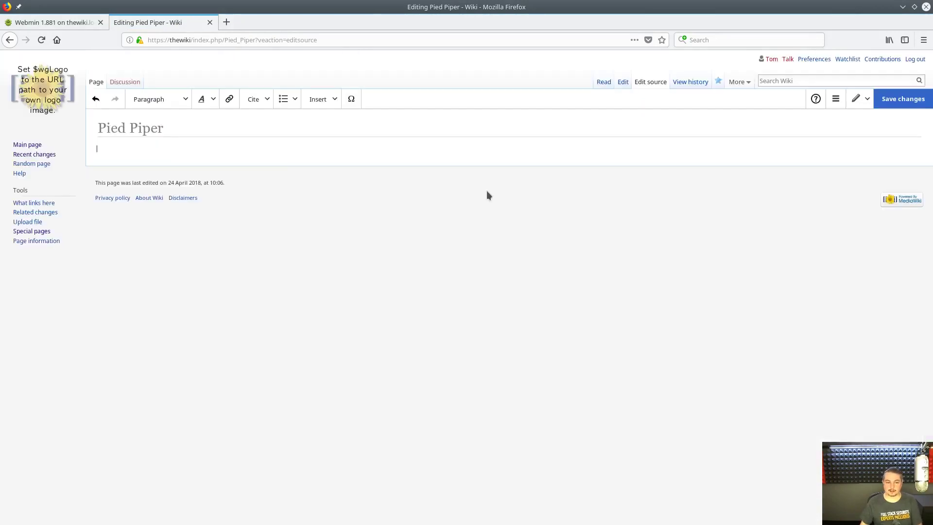
pyautogui.click(889, 100)
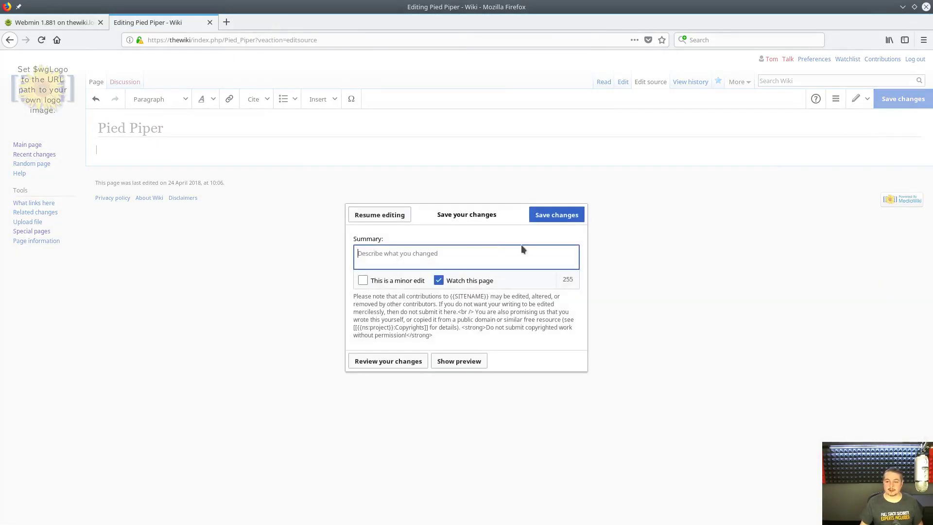
pyautogui.click(544, 219)
pyautogui.click(26, 144)
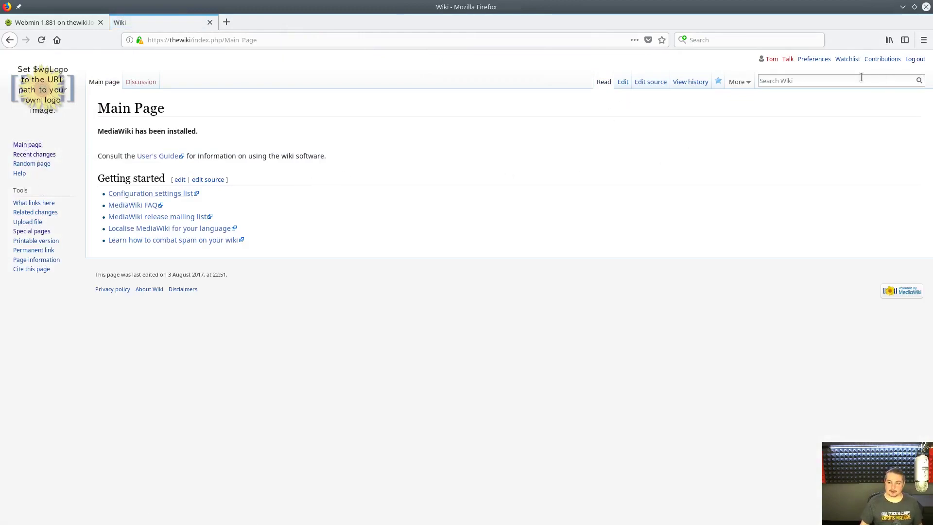
# - Log out, sign in with the administrator username and password, and skip the password-change prompt
pyautogui.click(914, 59)
pyautogui.click(136, 163)
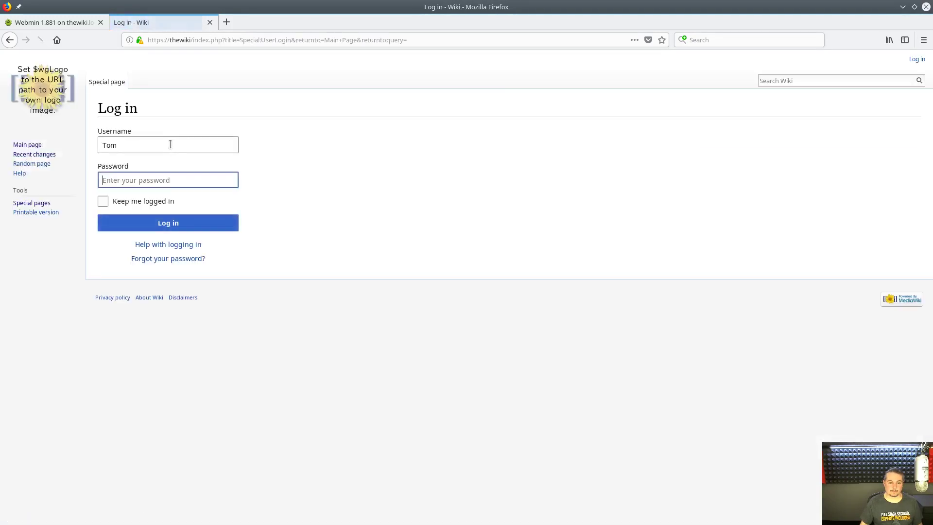
pyautogui.doubleClick(171, 145)
pyautogui.write('adminuser')
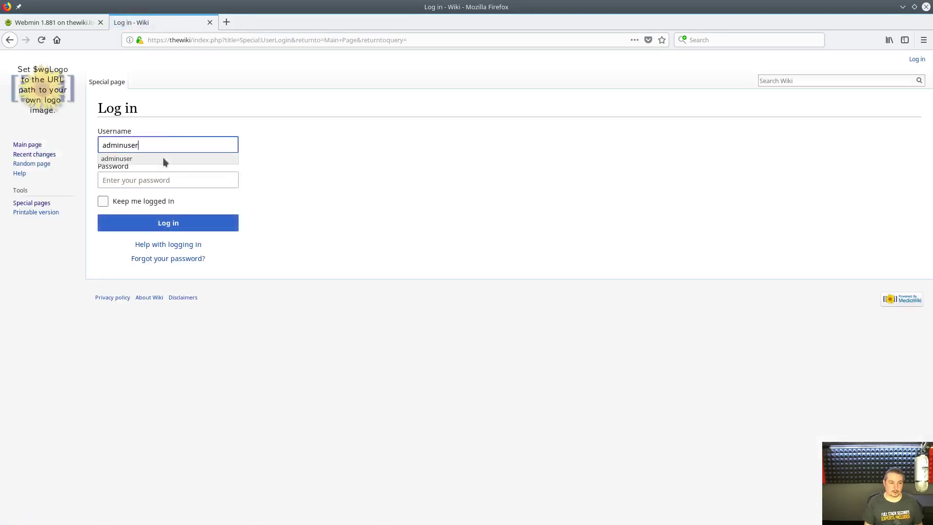
pyautogui.press('Tab')
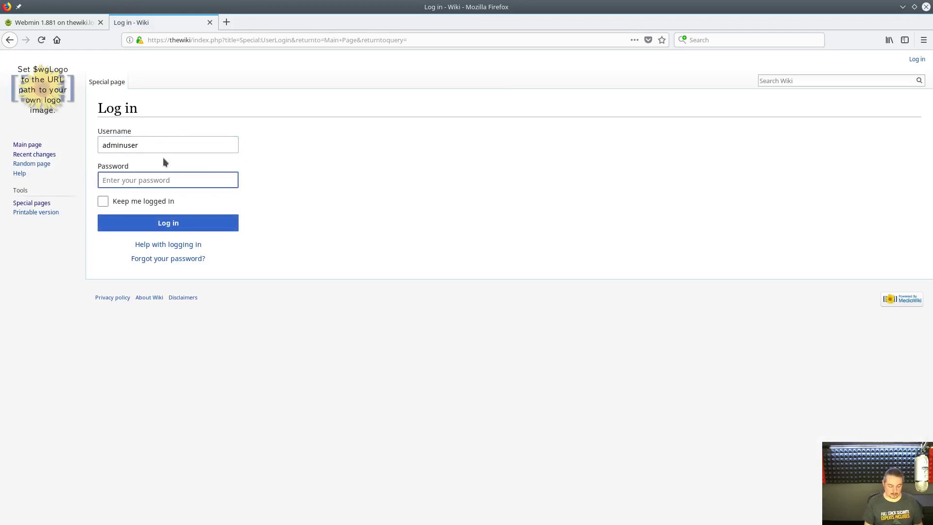
pyautogui.write('********')
pyautogui.press('Return')
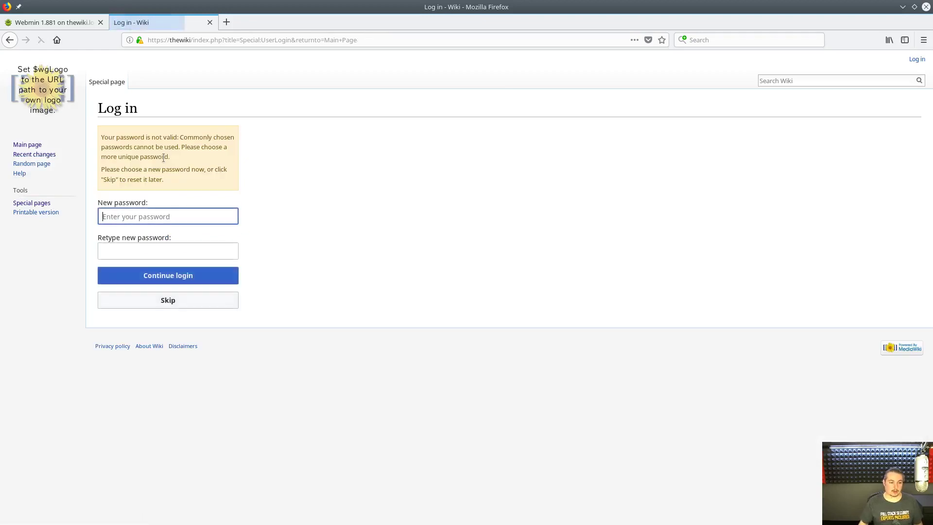
pyautogui.click(212, 301)
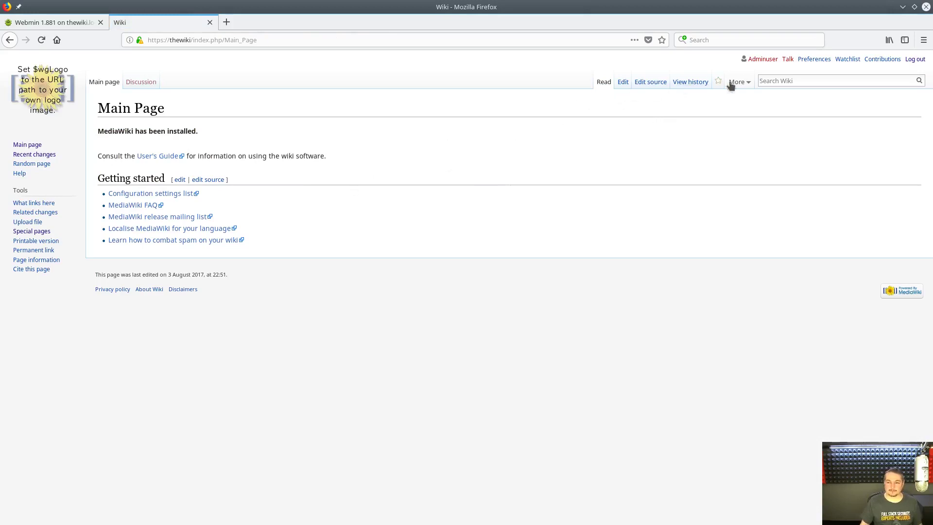
# - Search for Pied Piper, open its 10:06 revision from the history, then return to the list
pyautogui.write('Pied Piper')
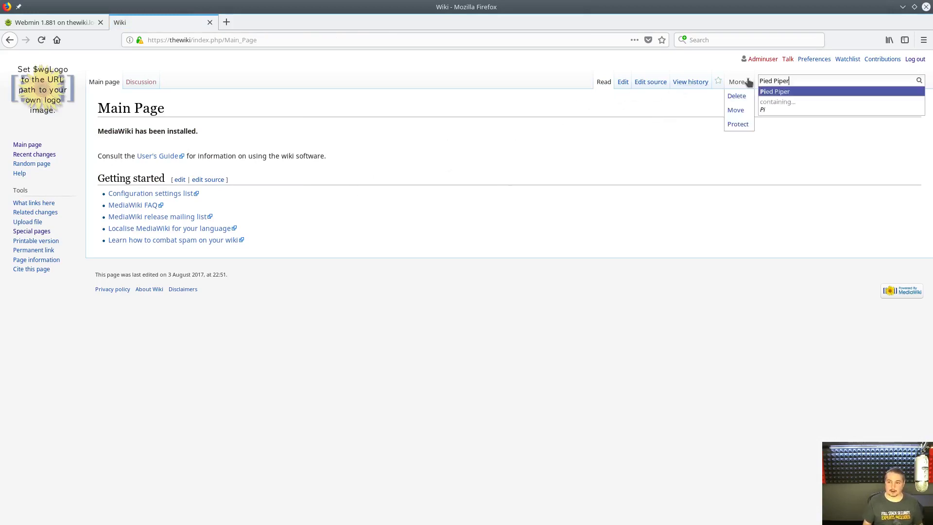
pyautogui.press('Return')
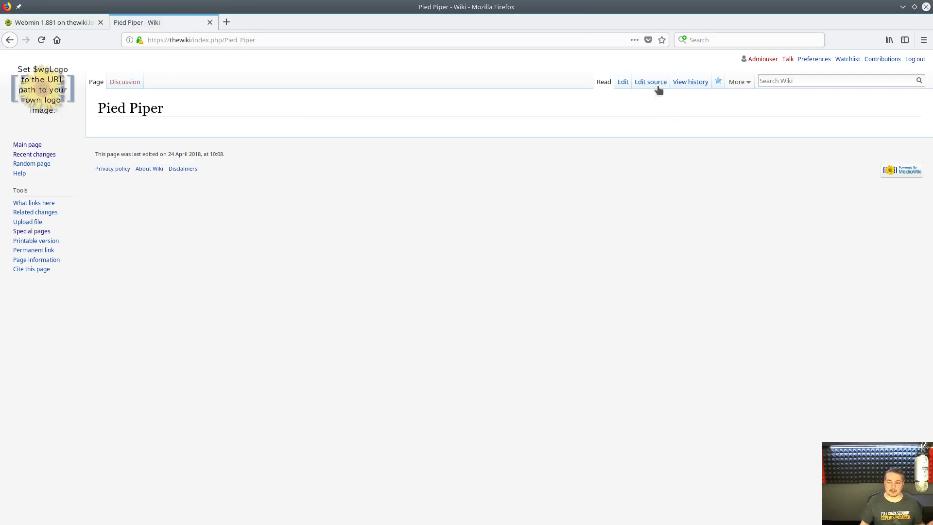
pyautogui.click(695, 85)
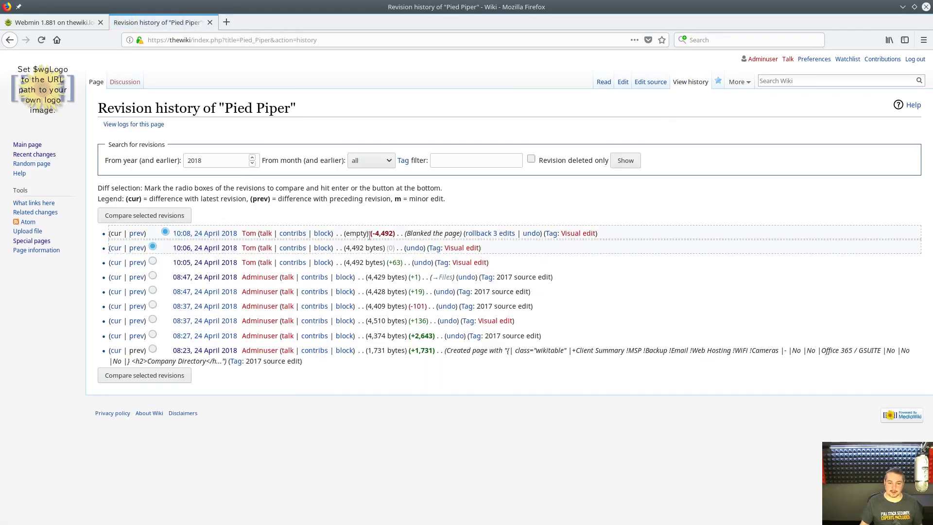
pyautogui.click(211, 248)
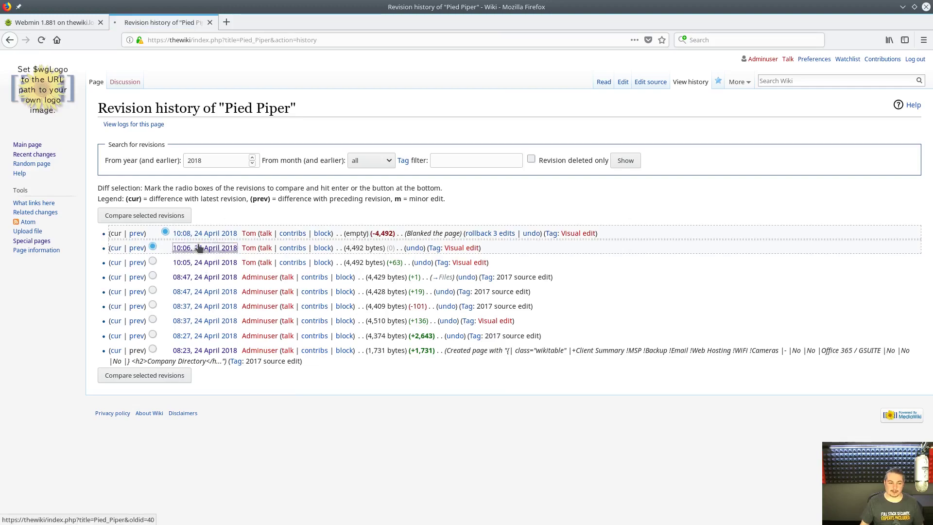
pyautogui.scroll(-5, 340, 255)
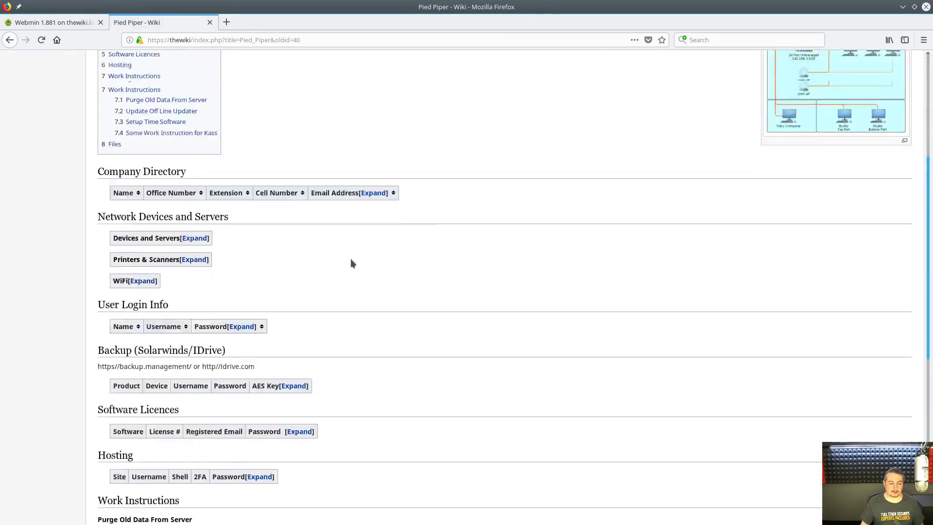
pyautogui.scroll(2, 350, 260)
pyautogui.hotkey('alt', 'Left')
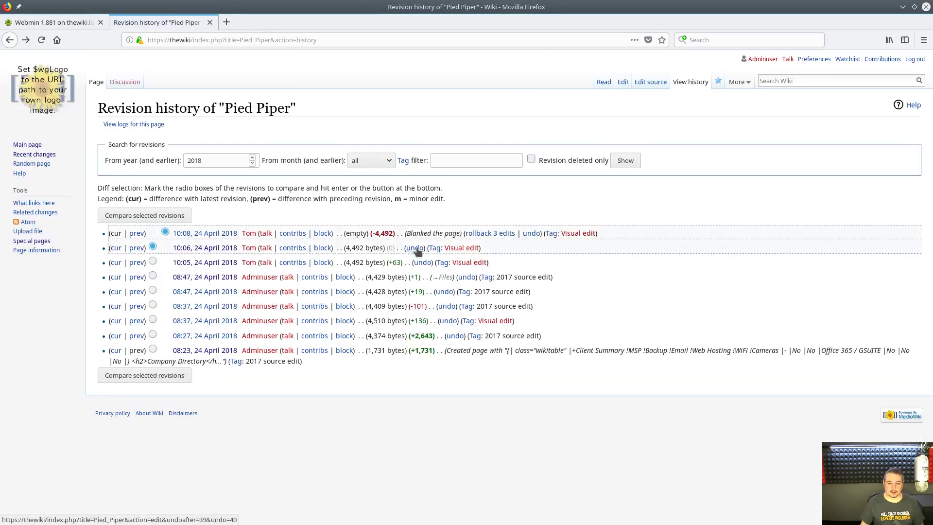
# - Undo the 10:08 edit that blanked the Pied Piper page and save the restored content
pyautogui.click(416, 249)
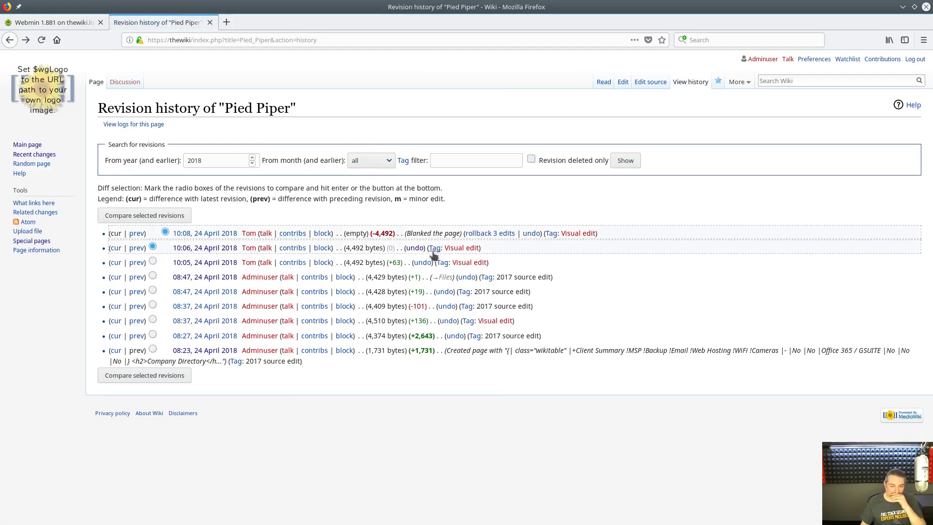
pyautogui.click(531, 234)
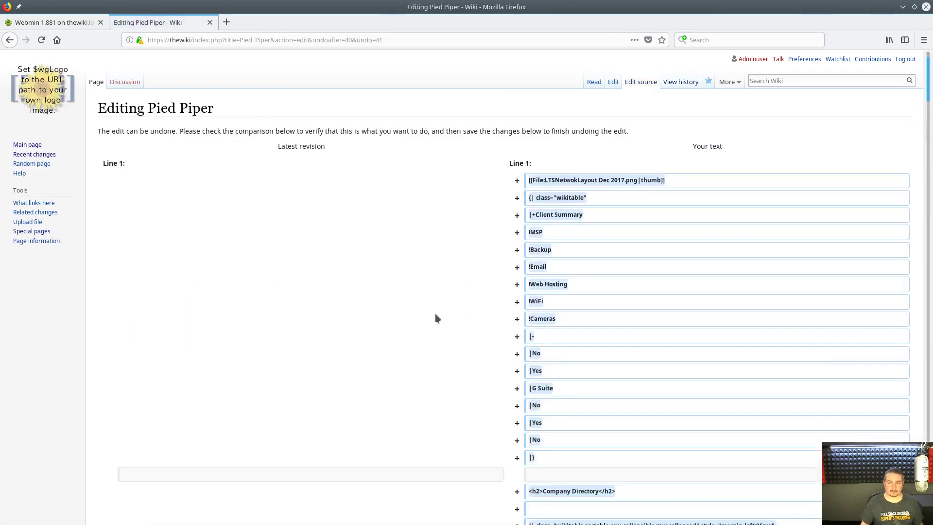
pyautogui.scroll(-5, 452, 335)
pyautogui.moveTo(929, 118); pyautogui.dragTo(929, 508)
pyautogui.click(135, 439)
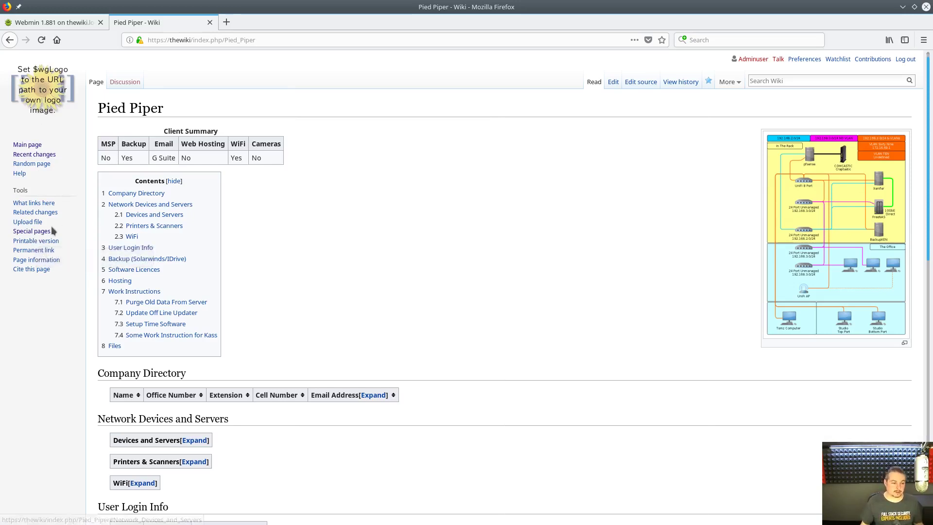
# - Open the account-creation form from the Special pages list
pyautogui.click(48, 230)
pyautogui.scroll(-5, 328, 317)
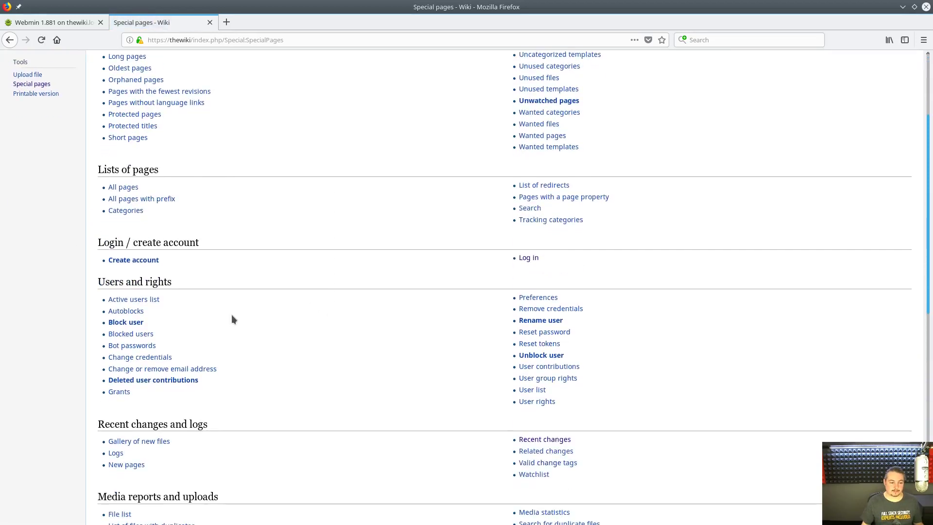
pyautogui.click(131, 261)
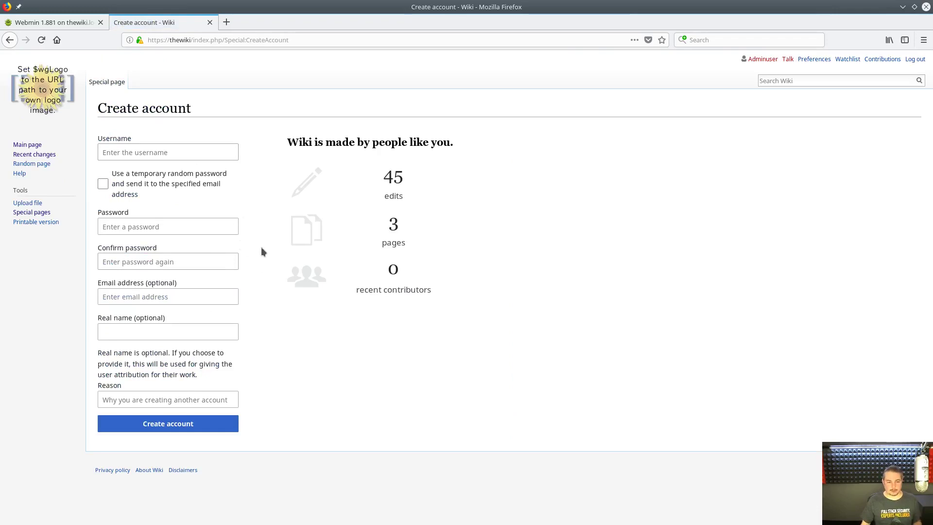
# - Create a new user account with a username and password, then reopen a blank creation form
pyautogui.click(208, 152)
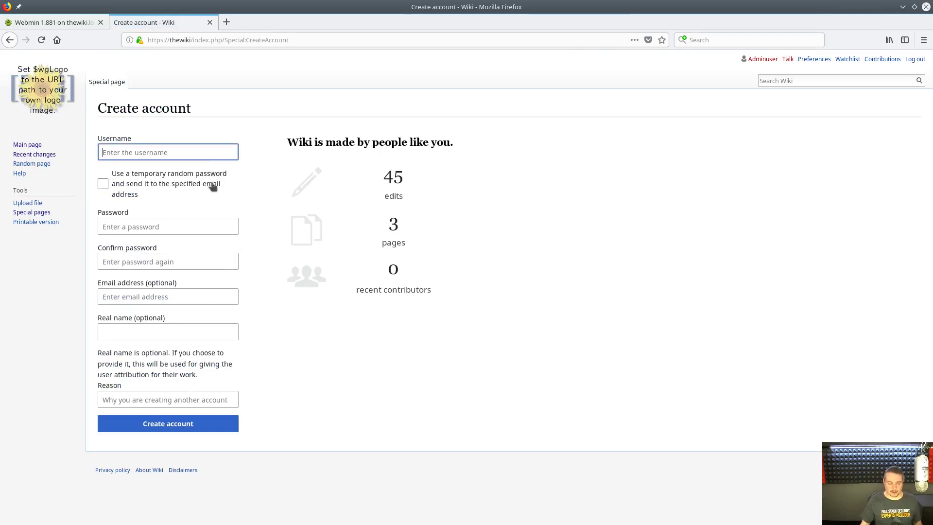
pyautogui.write('bob')
pyautogui.press('Tab')
pyautogui.press('Tab')
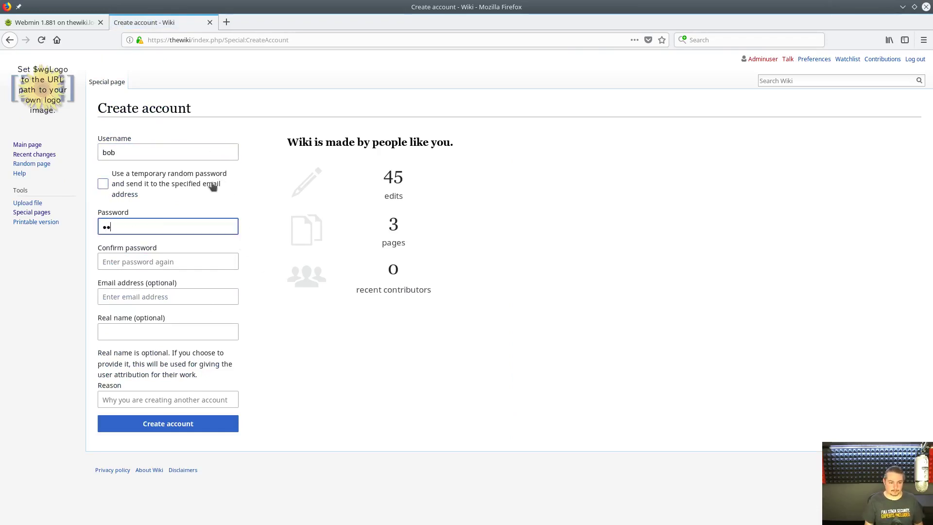
pyautogui.press('Tab')
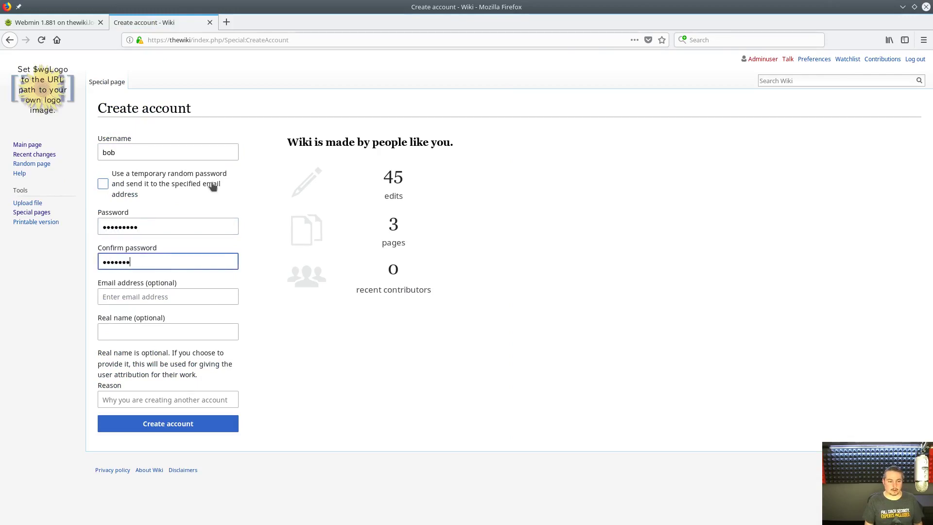
pyautogui.press('Tab')
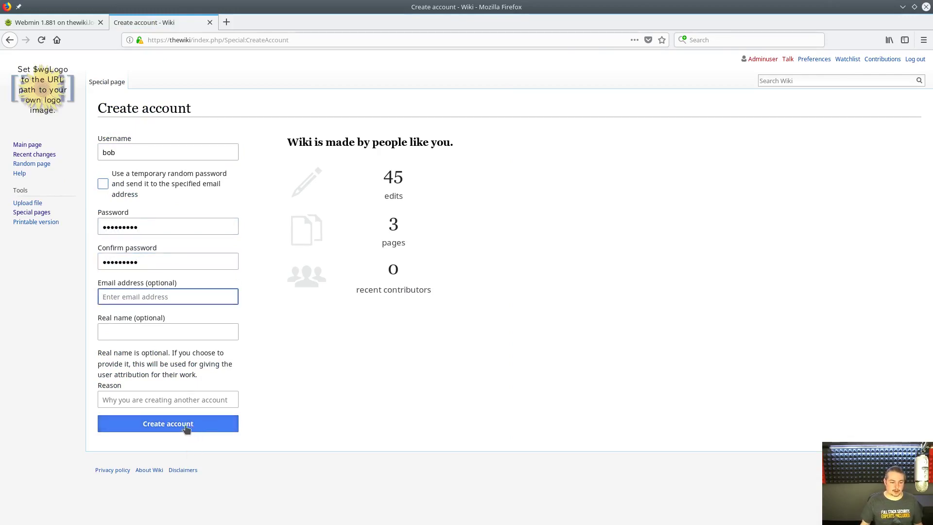
pyautogui.click(187, 428)
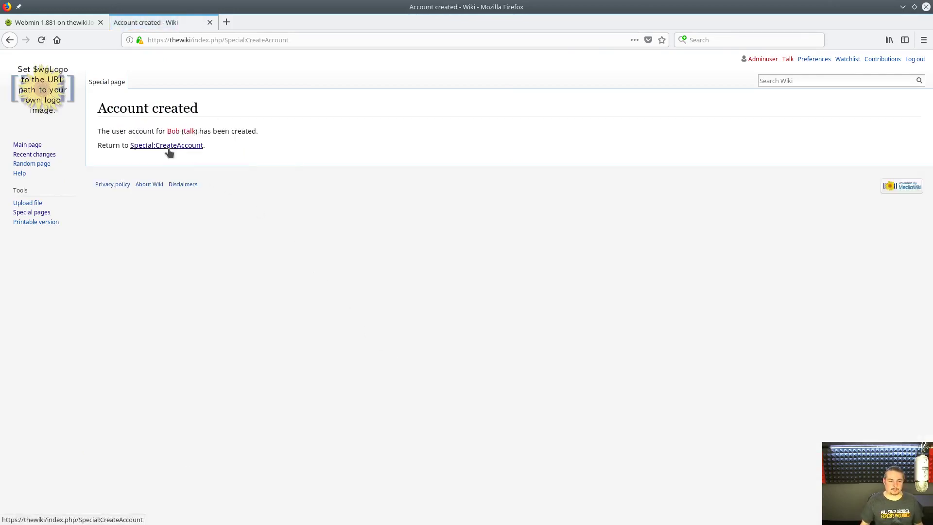
pyautogui.click(169, 148)
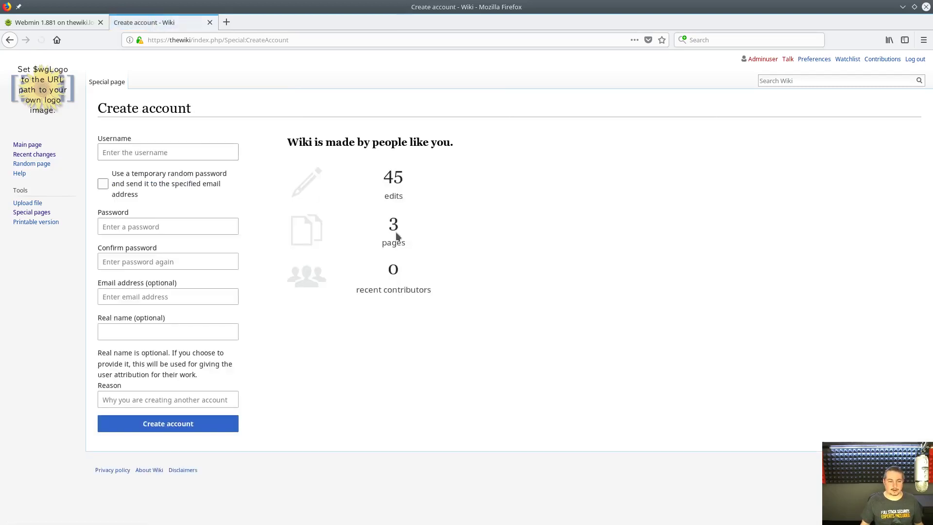
# - Open the User rights page from the Special pages list
pyautogui.click(33, 212)
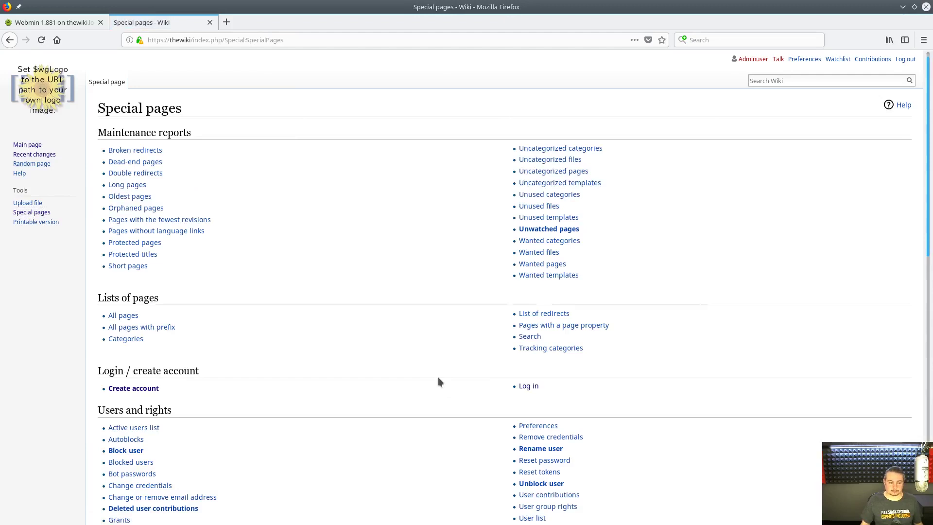
pyautogui.scroll(-3, 439, 378)
pyautogui.scroll(-1, 438, 382)
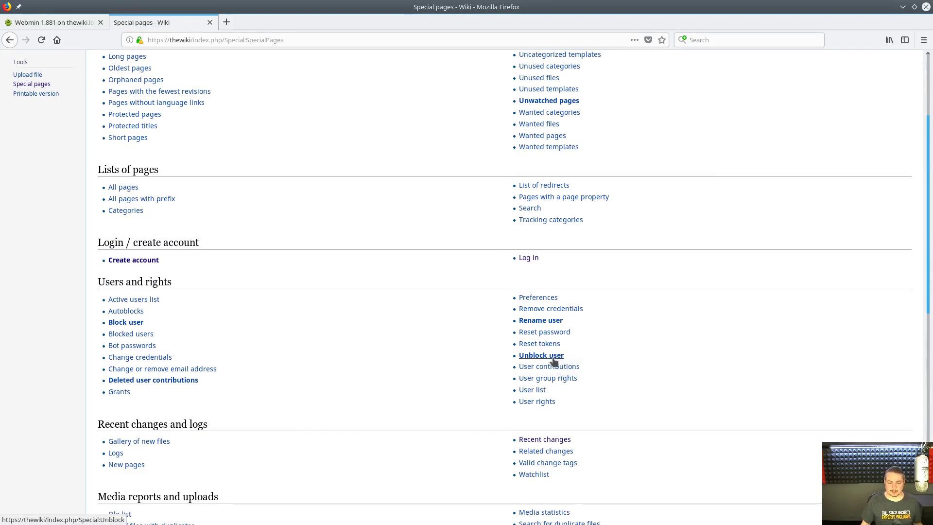
pyautogui.click(539, 403)
# - Load the new user's groups, toggling administrator and ticking bureaucrat
pyautogui.click(332, 155)
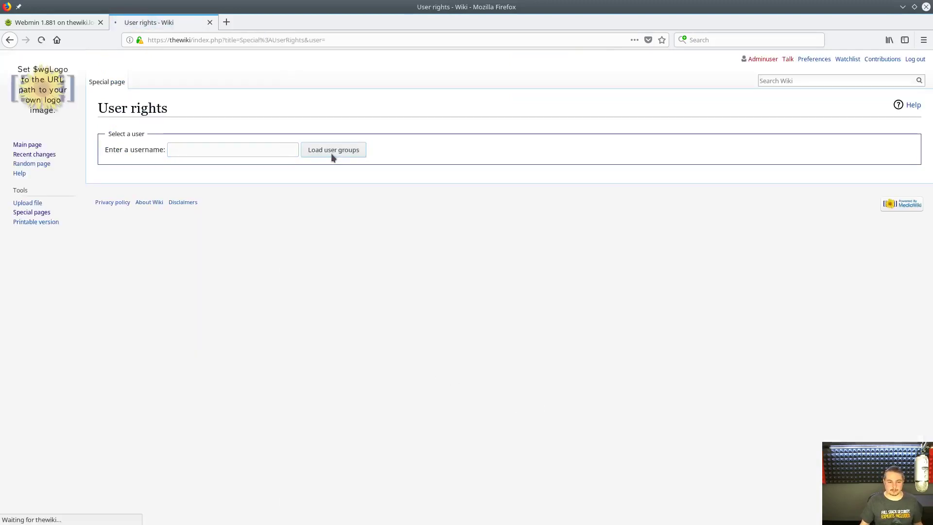
pyautogui.write('Bob')
pyautogui.click(325, 153)
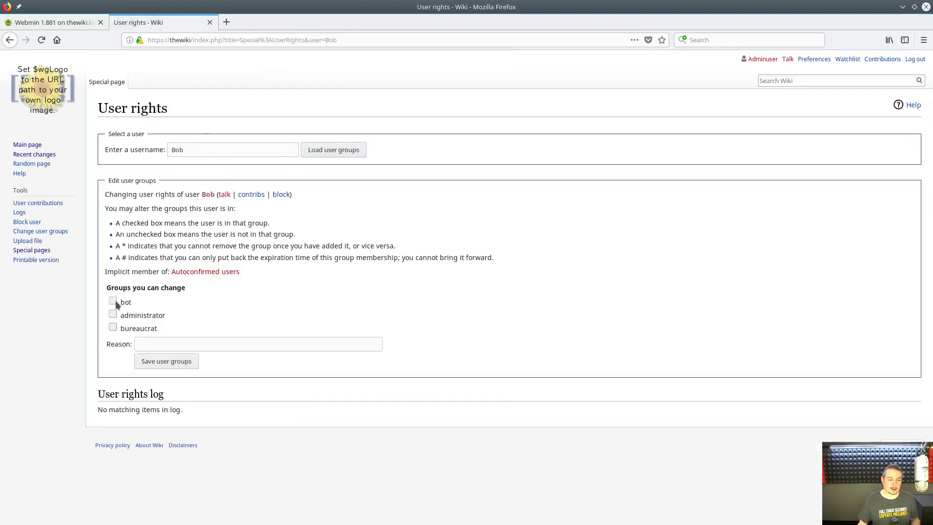
pyautogui.click(113, 315)
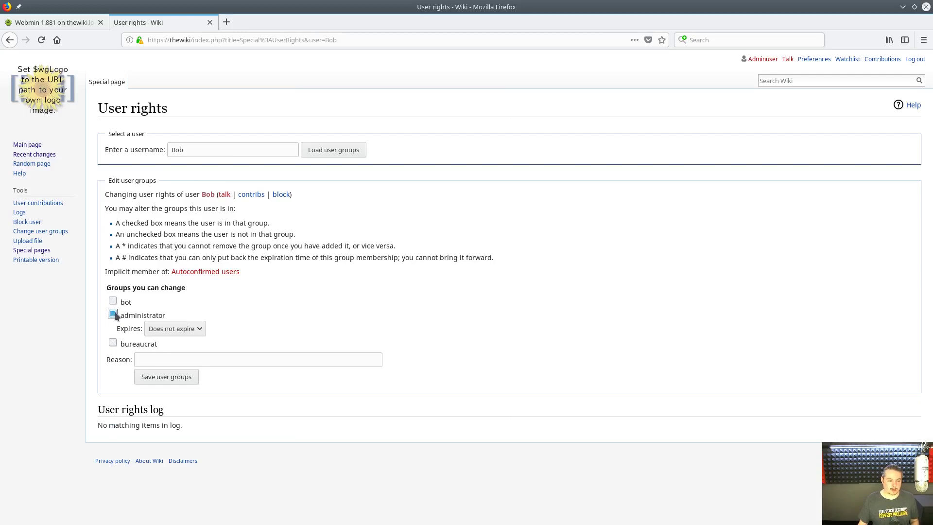
pyautogui.click(114, 313)
pyautogui.click(113, 327)
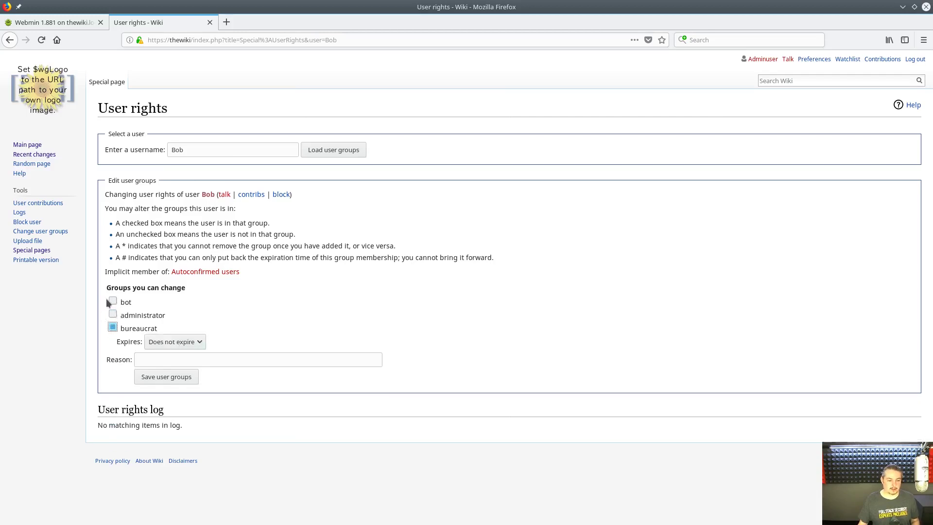
# - Return to the Special pages list without saving the group changes
pyautogui.hotkey('alt', 'Left')
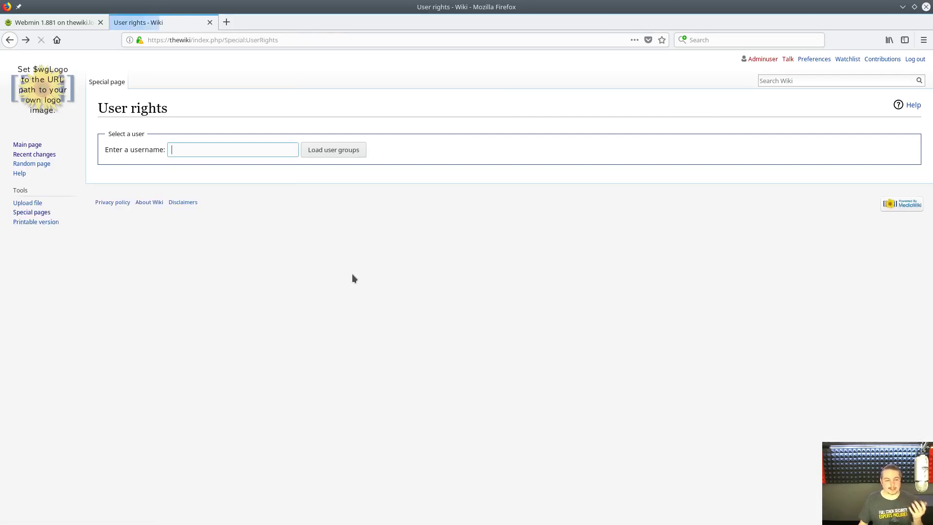
pyautogui.hotkey('alt', 'Left')
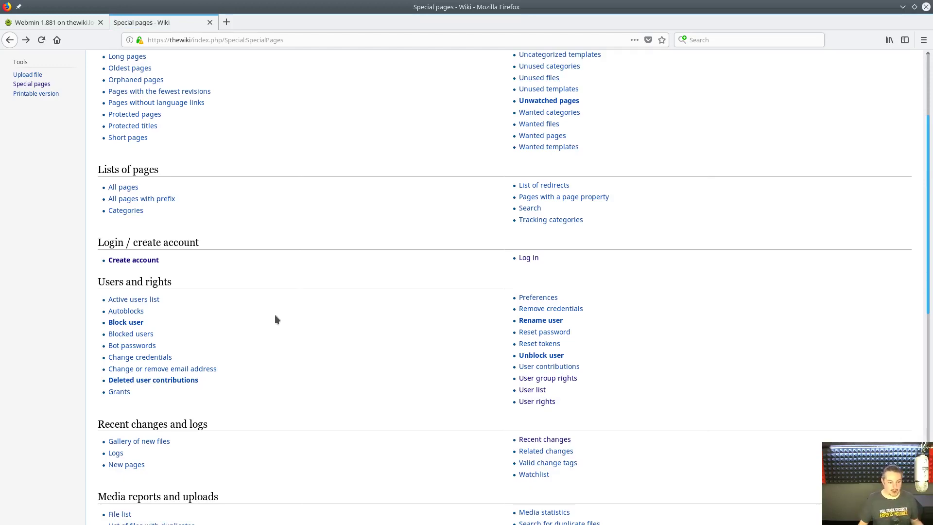
pyautogui.scroll(-3, 327, 350)
pyautogui.scroll(8, 327, 367)
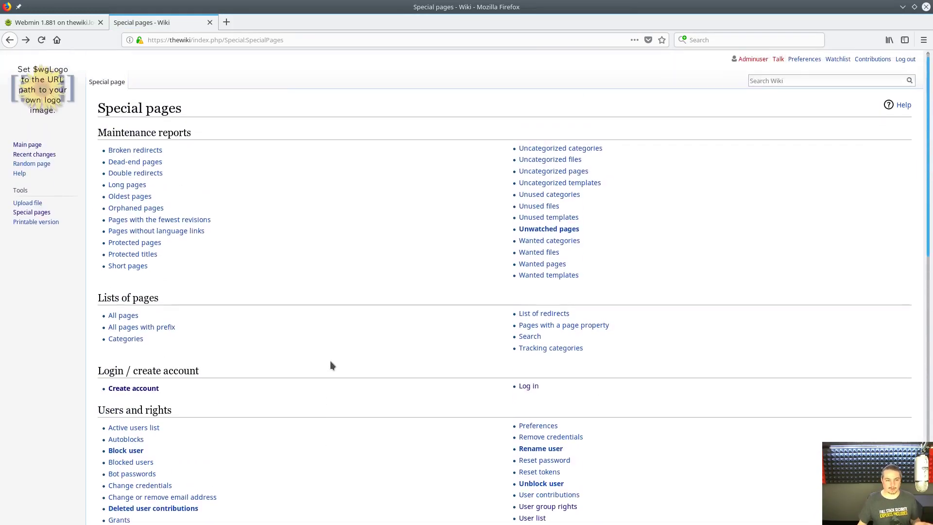
pyautogui.scroll(-12, 347, 242)
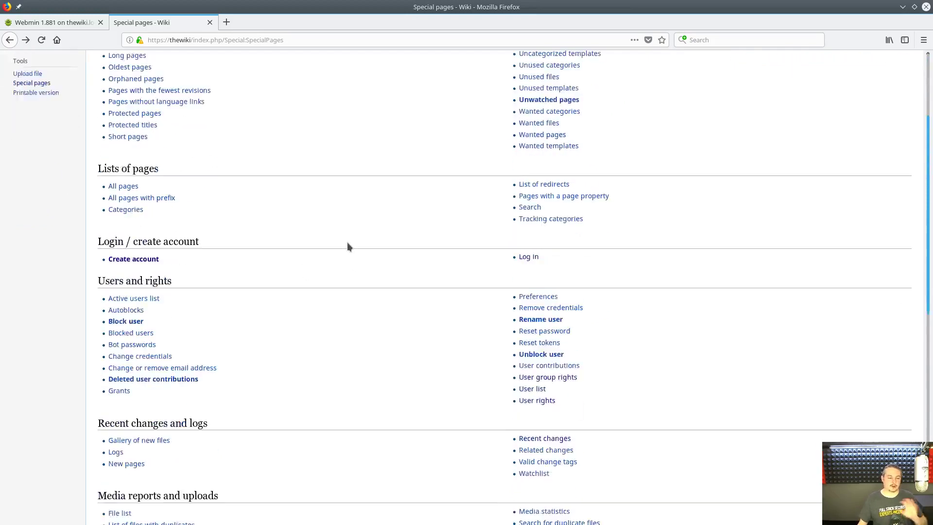
pyautogui.scroll(4, 352, 242)
pyautogui.scroll(8, 348, 233)
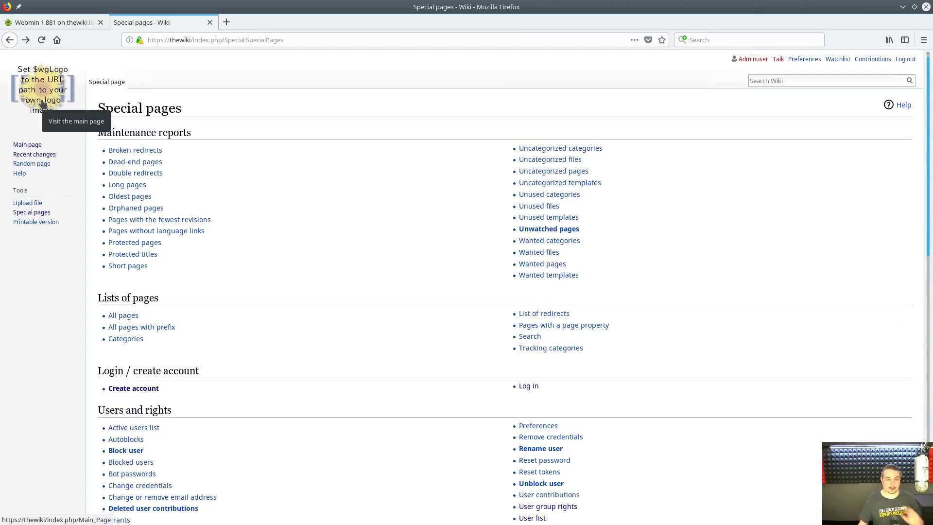
# - Search the wiki for 'ABC Client' and start creating the page from the red link
pyautogui.click(43, 103)
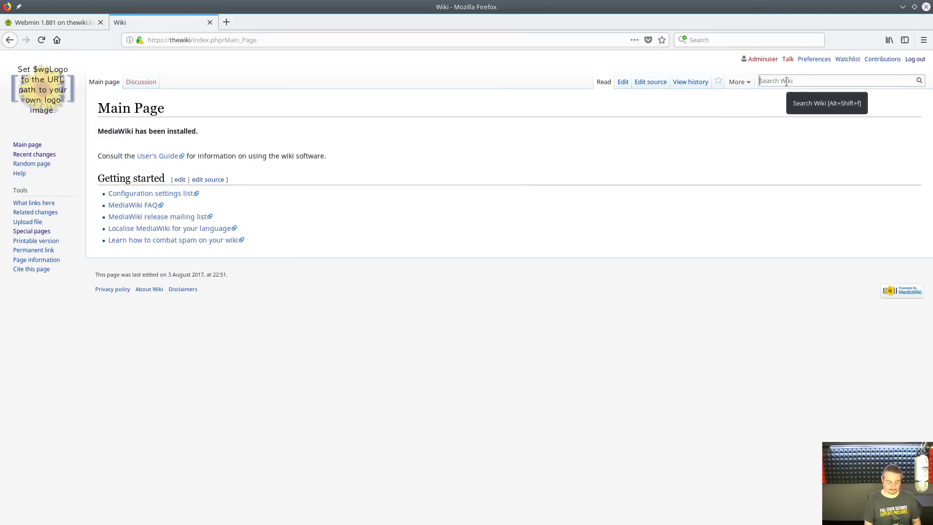
pyautogui.write('ABC C')
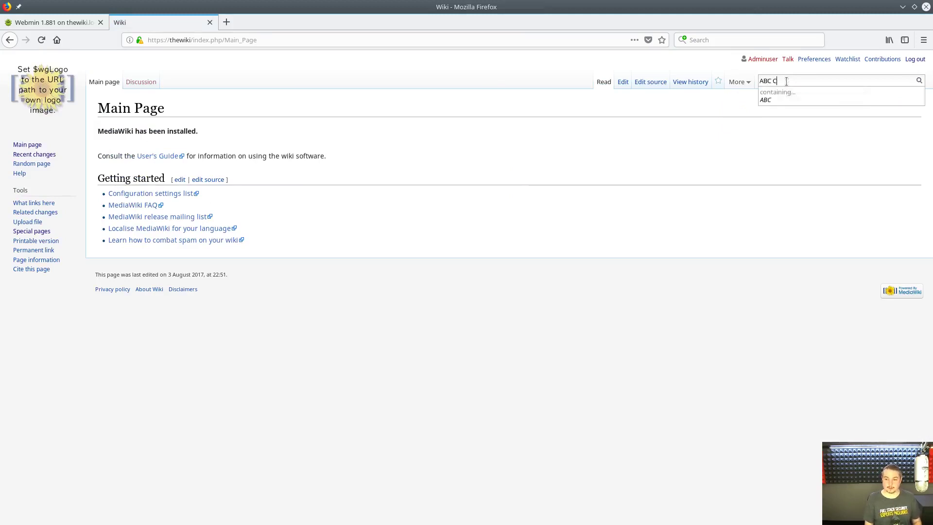
pyautogui.write('lient')
pyautogui.press('Return')
pyautogui.click(177, 180)
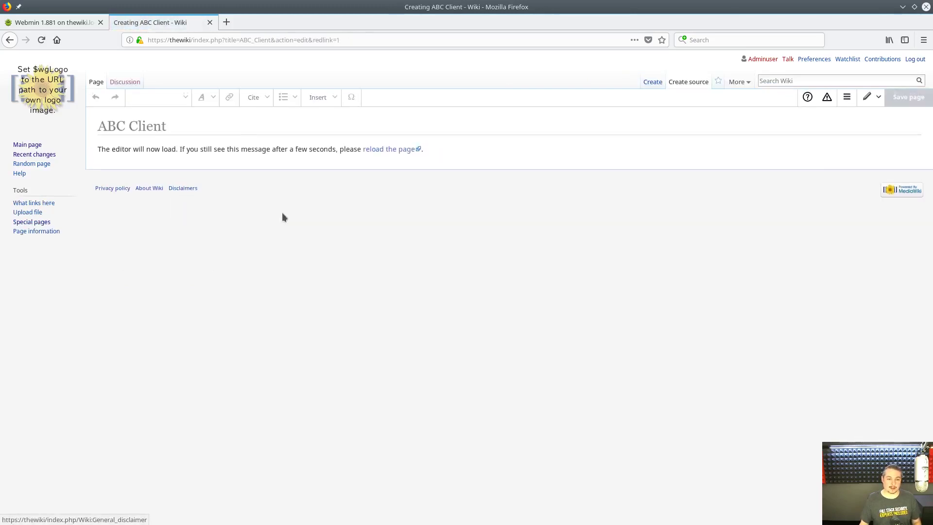
pyautogui.hotkey('alt', 'Left')
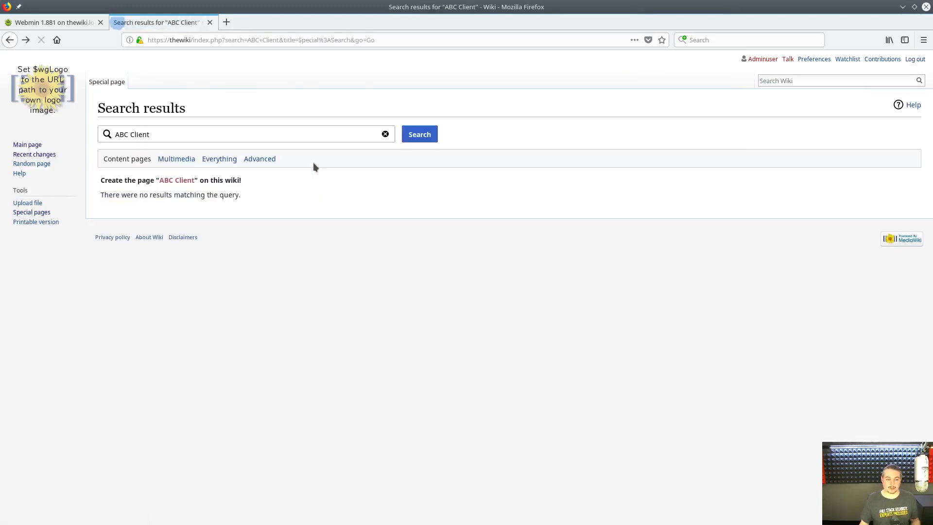
pyautogui.click(168, 180)
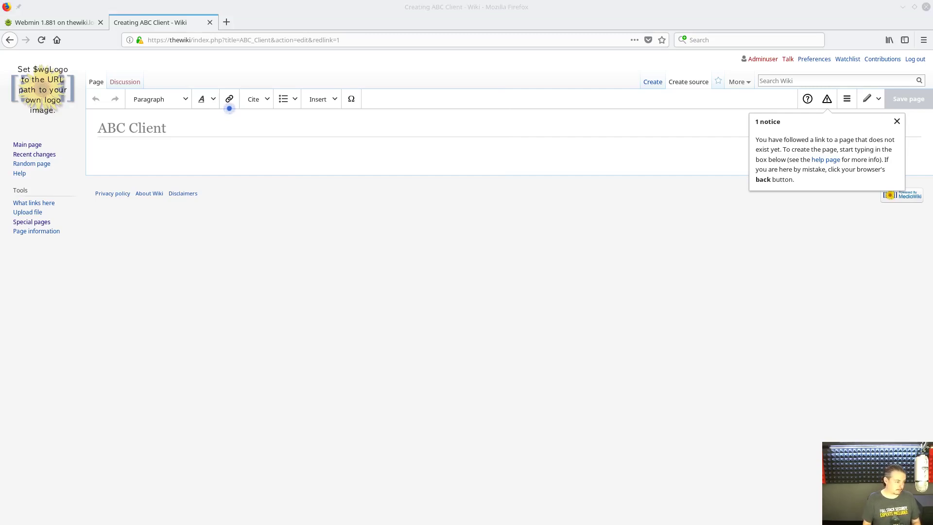
# - Paste the prepared client wikitext and publish the ABC Client page
pyautogui.click(544, 116)
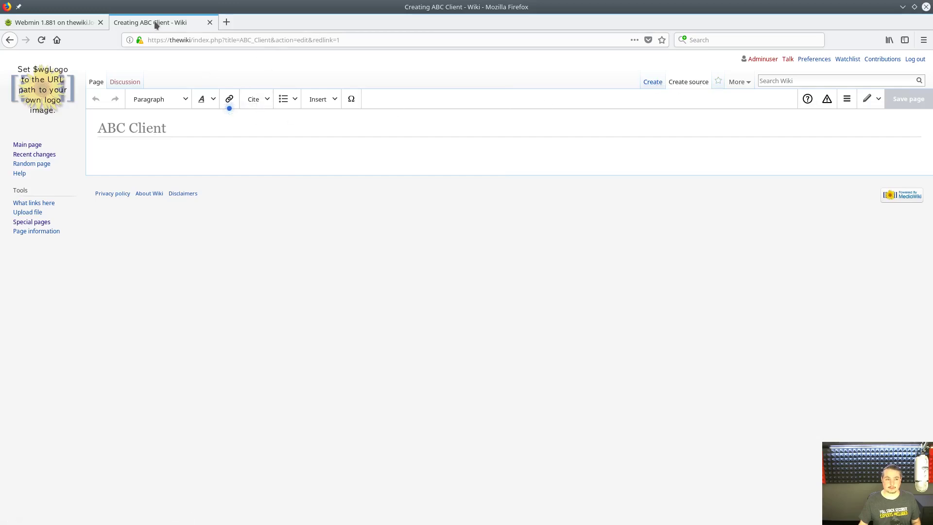
pyautogui.click(230, 108)
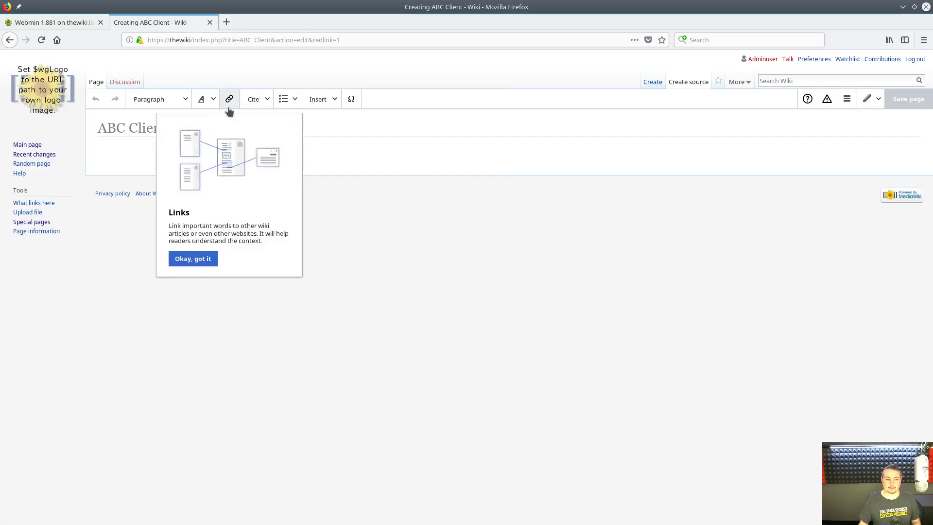
pyautogui.click(193, 259)
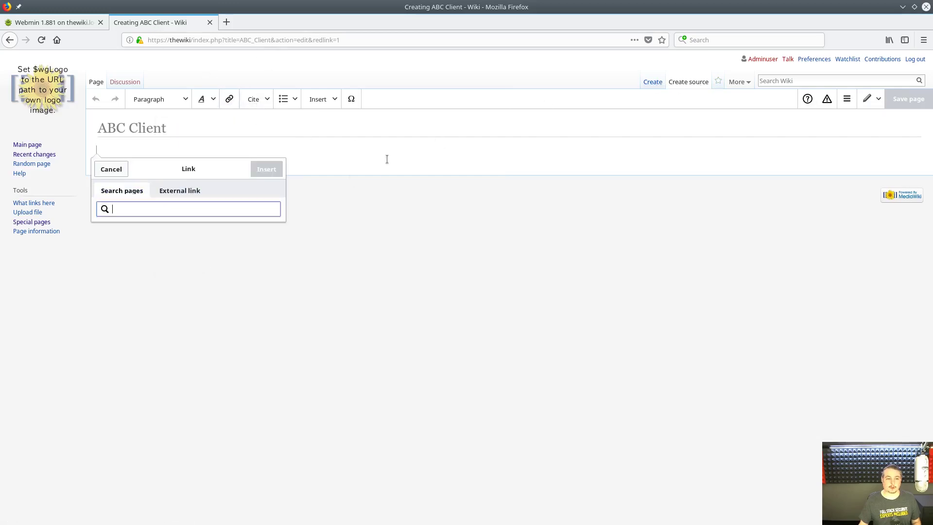
pyautogui.click(111, 169)
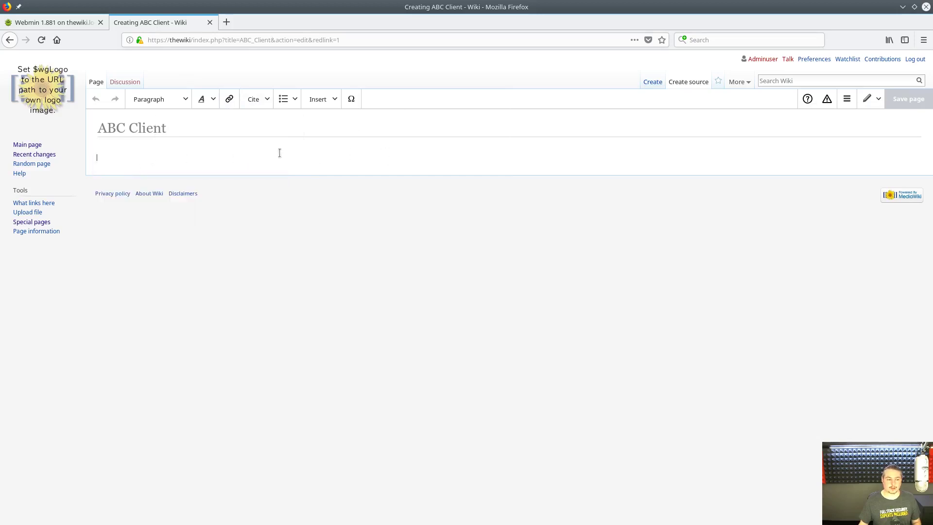
pyautogui.hotkey('ctrl', 'v')
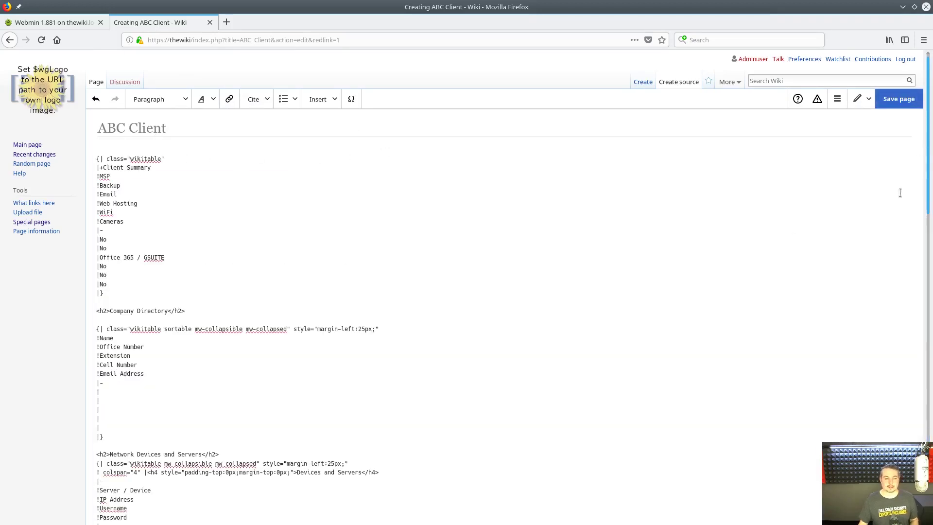
pyautogui.click(900, 100)
pyautogui.click(559, 211)
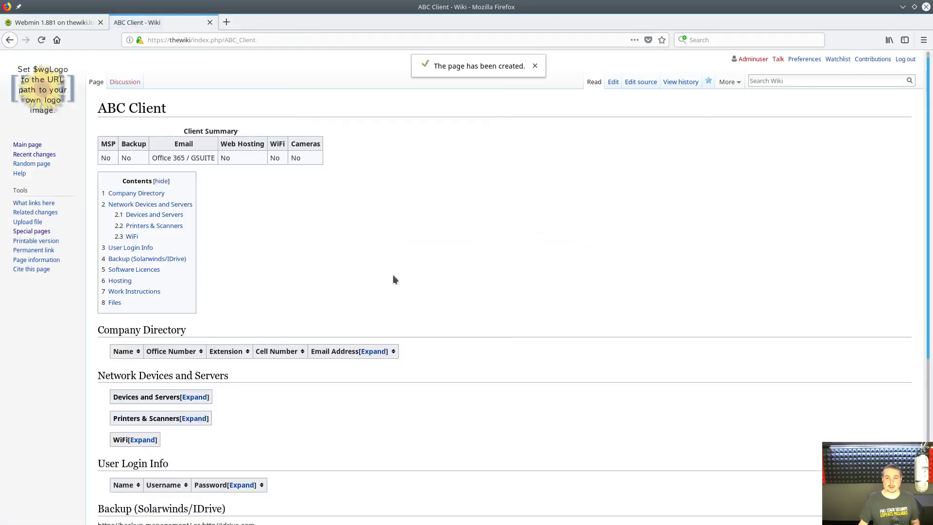
pyautogui.scroll(-5, 394, 279)
pyautogui.scroll(5, 394, 277)
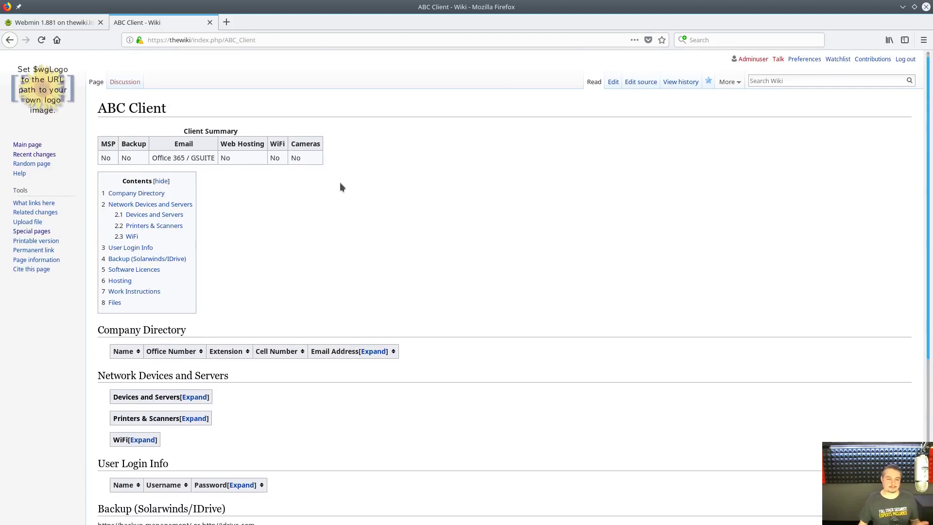
# - Search for 'Template' and start creating a page with that name
pyautogui.scroll(-3, 340, 185)
pyautogui.scroll(3, 341, 185)
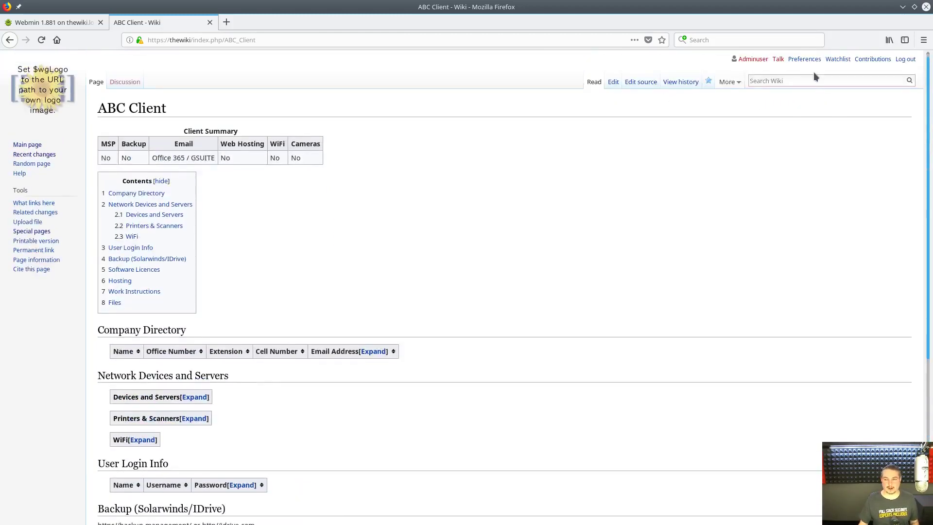
pyautogui.write('Te')
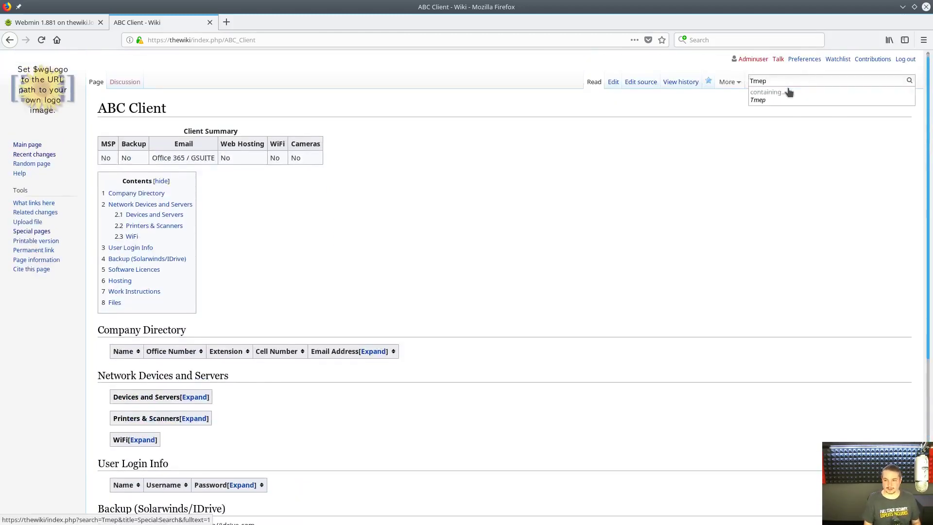
pyautogui.write('mplate')
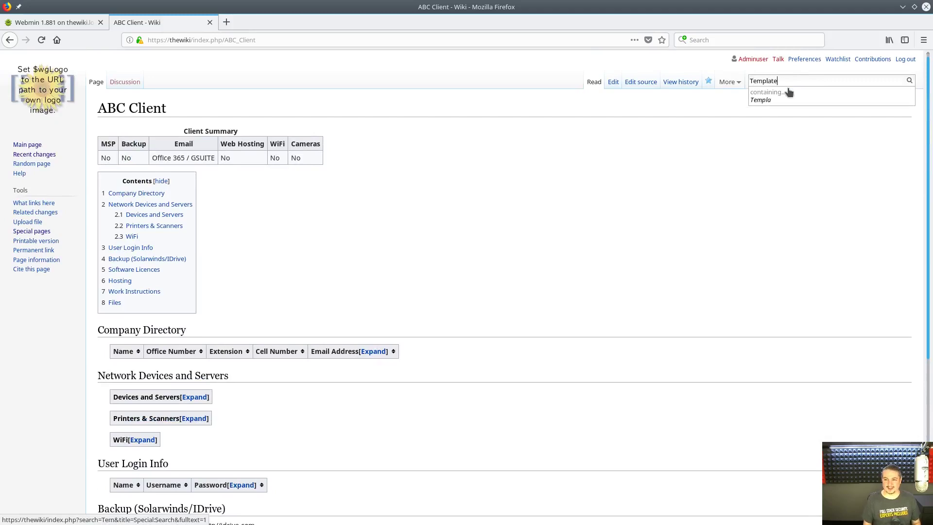
pyautogui.press('Return')
pyautogui.click(180, 181)
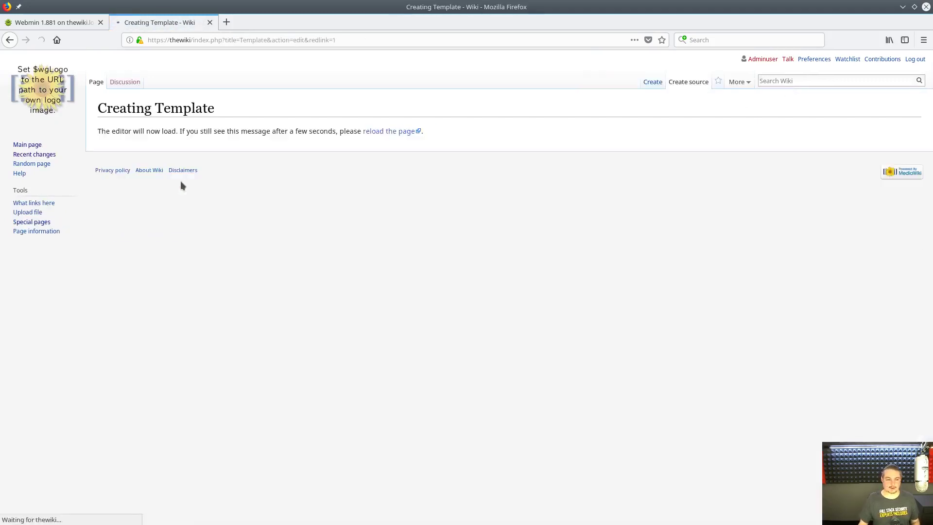
# - Paste the client-table markup, publish the Template page, and open its source editor
pyautogui.click(168, 148)
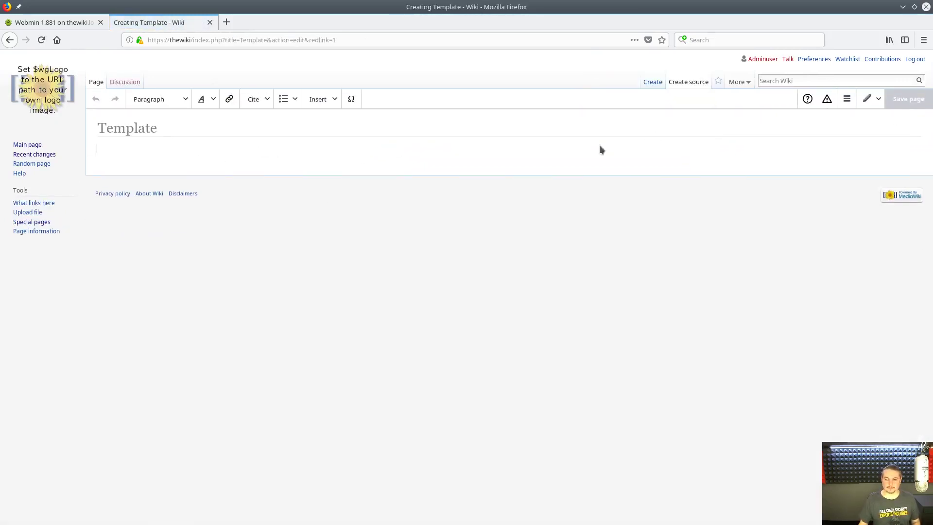
pyautogui.hotkey('ctrl', 'v')
pyautogui.click(900, 99)
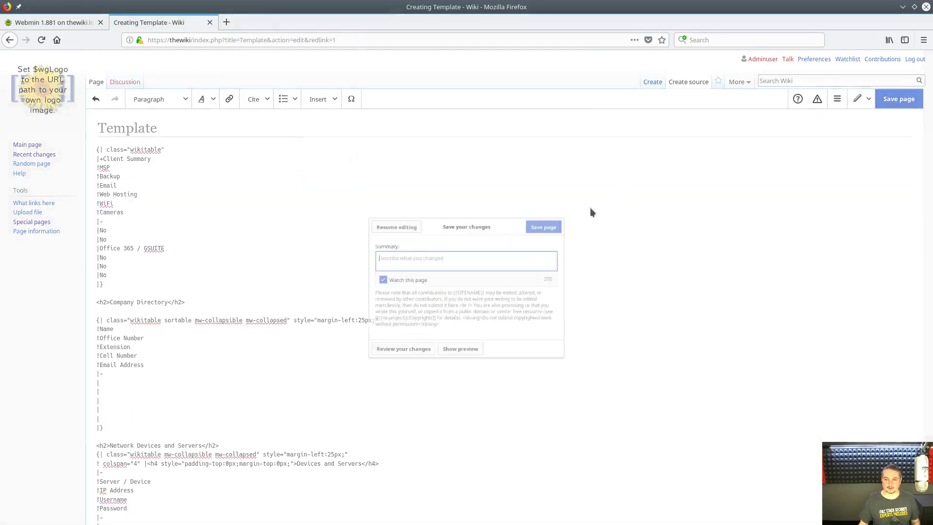
pyautogui.click(562, 223)
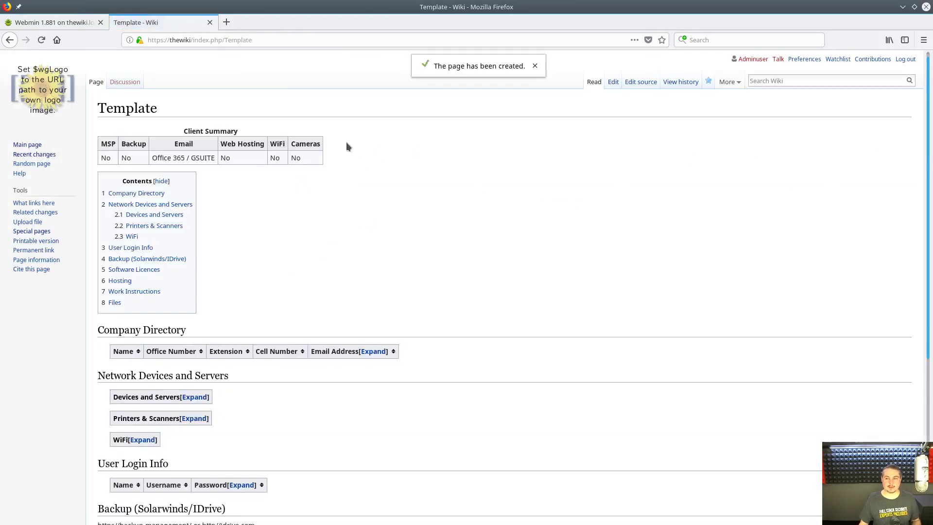
pyautogui.click(643, 84)
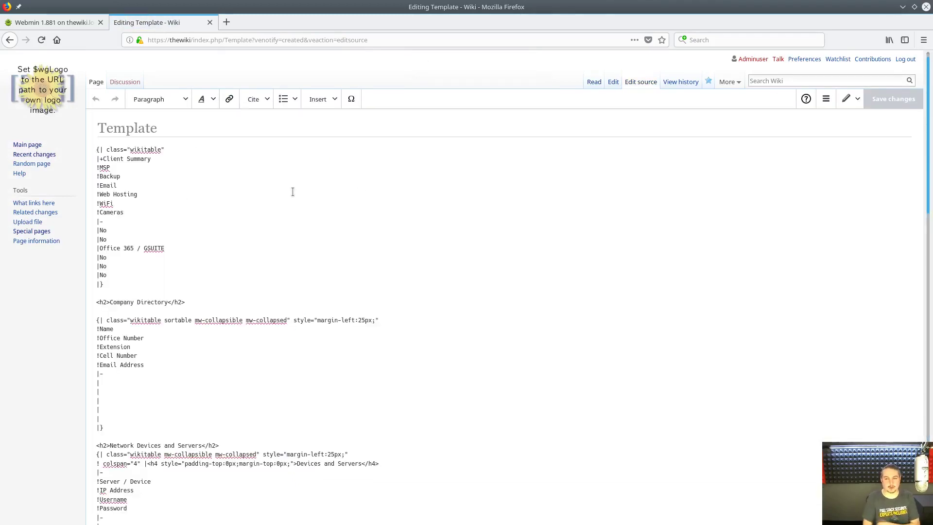
# - Leave the editor and open the ABC Client page through a search for 'ABC'
pyautogui.click(21, 109)
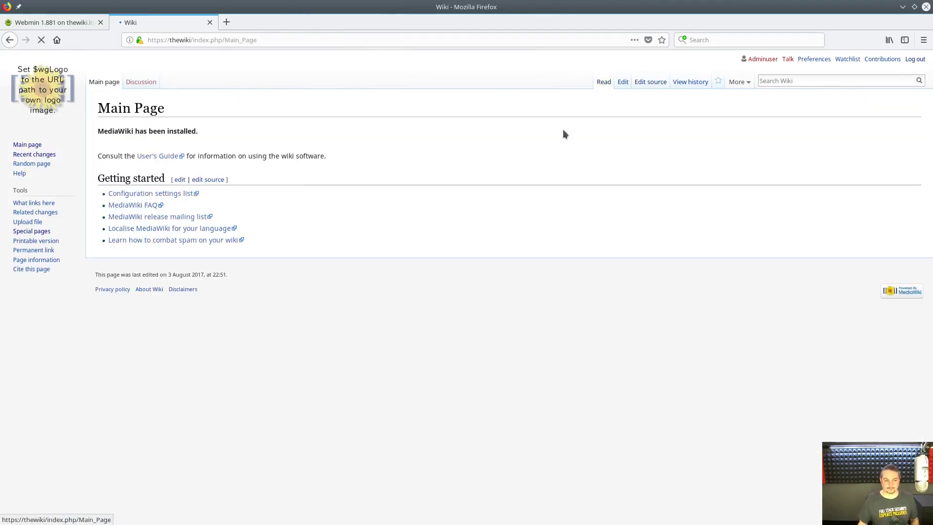
pyautogui.click(805, 80)
pyautogui.write('Ab')
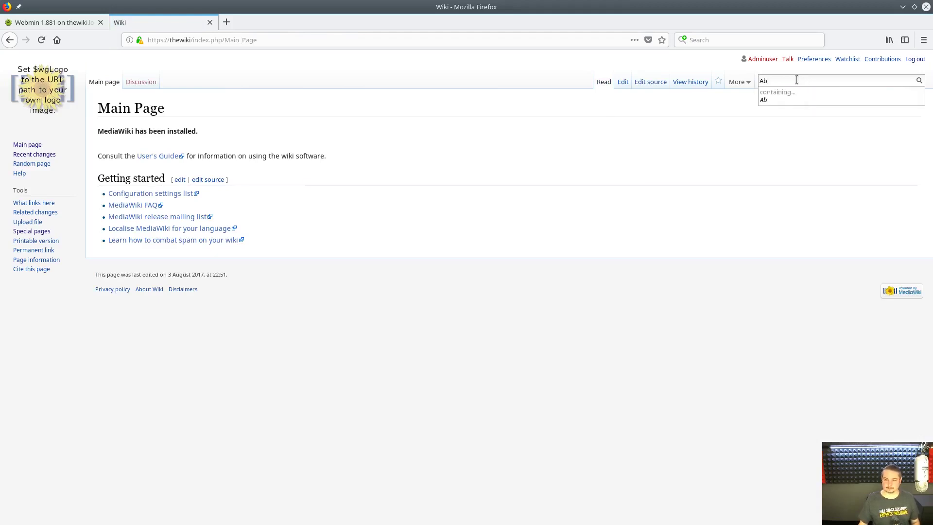
pyautogui.press('BackSpace')
pyautogui.click(48, 154)
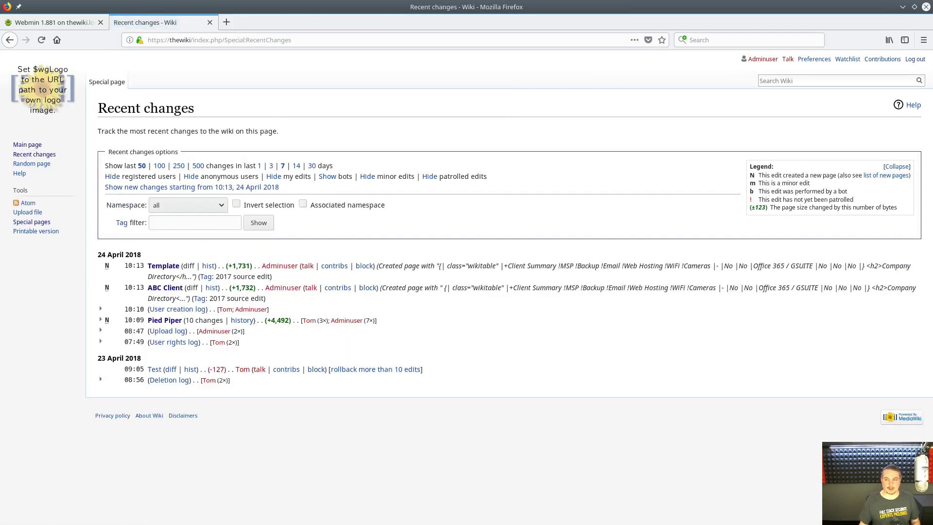
pyautogui.write('AB')
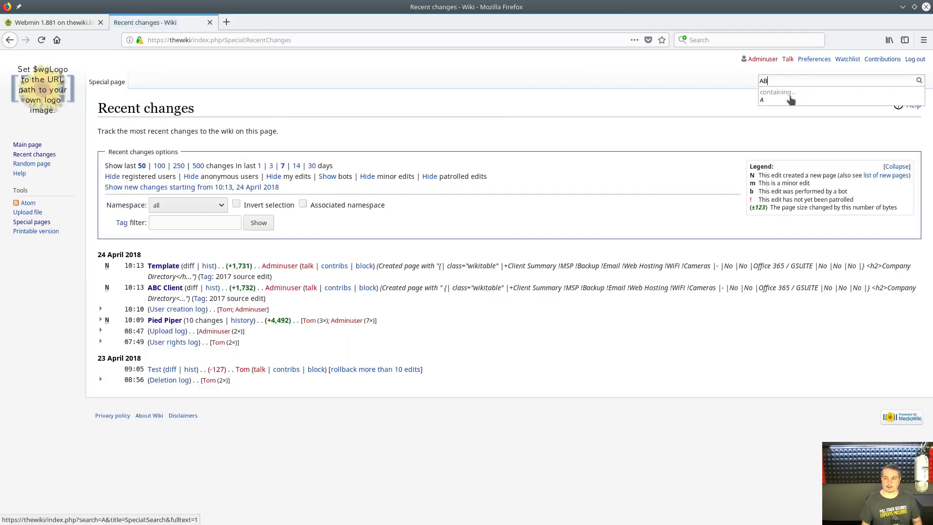
pyautogui.press('Return')
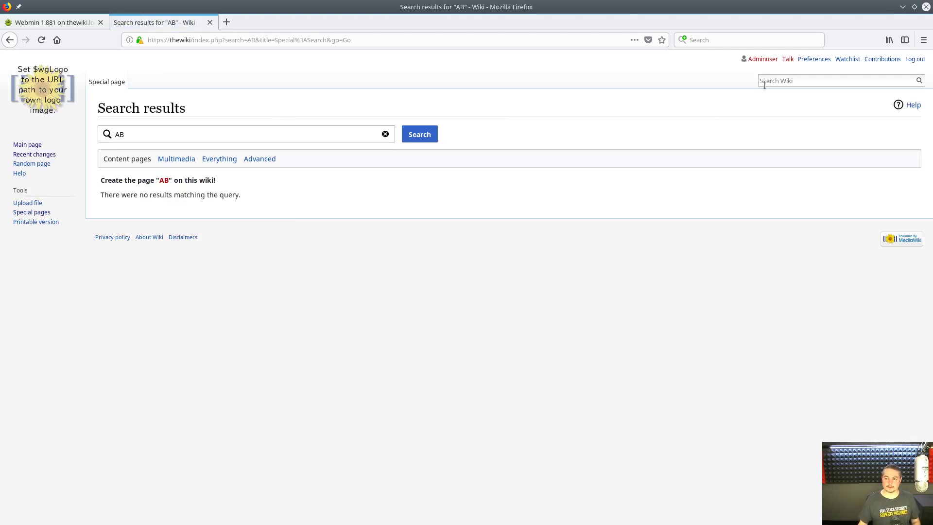
pyautogui.click(764, 83)
pyautogui.write('ABC')
pyautogui.press('Return')
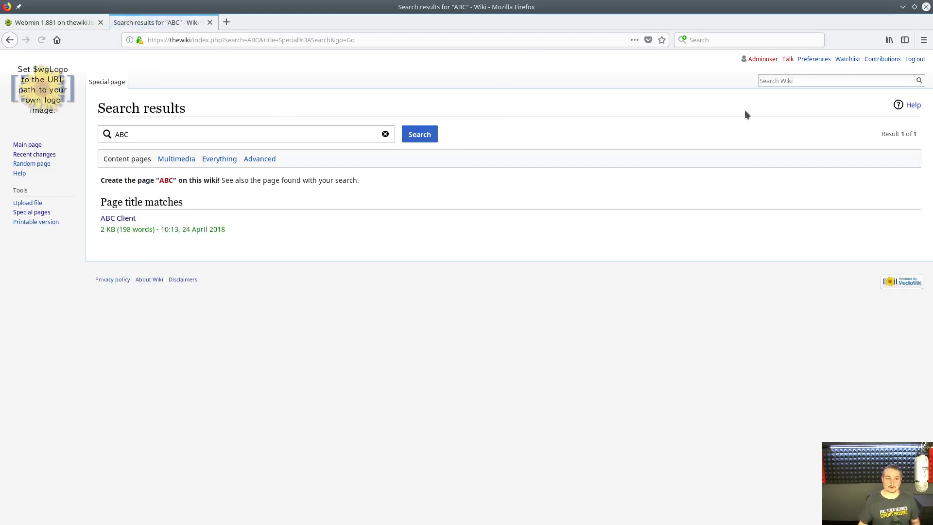
pyautogui.click(123, 219)
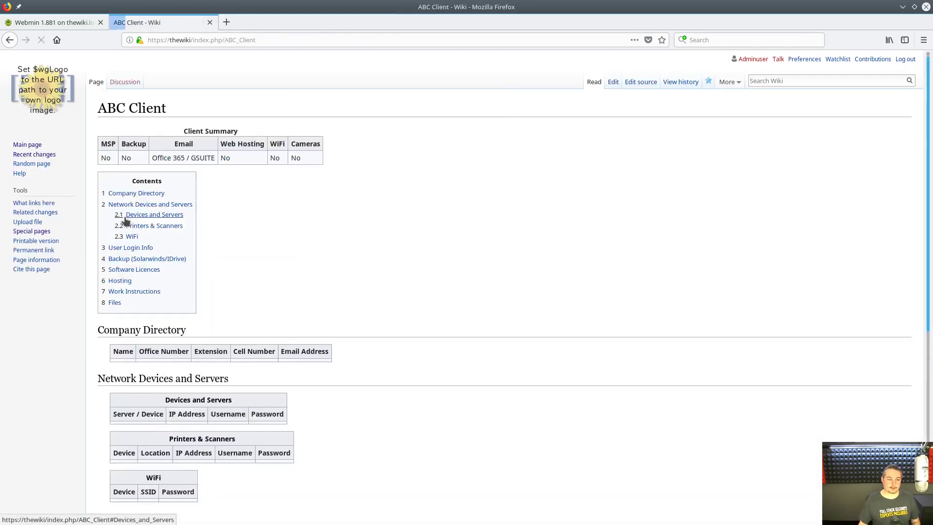
# - Search for 'Pied Piper' and choose the suggested Pied Piper page
pyautogui.click(783, 81)
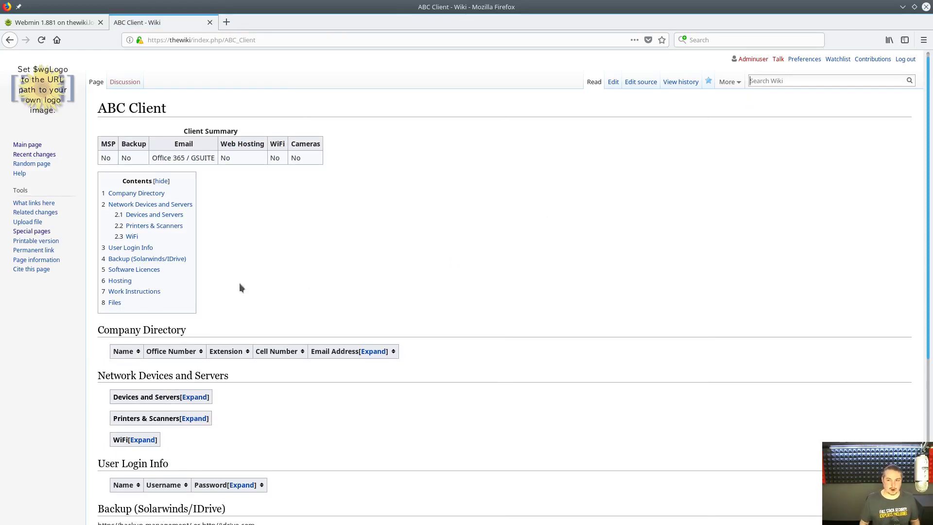
pyautogui.write('Pi')
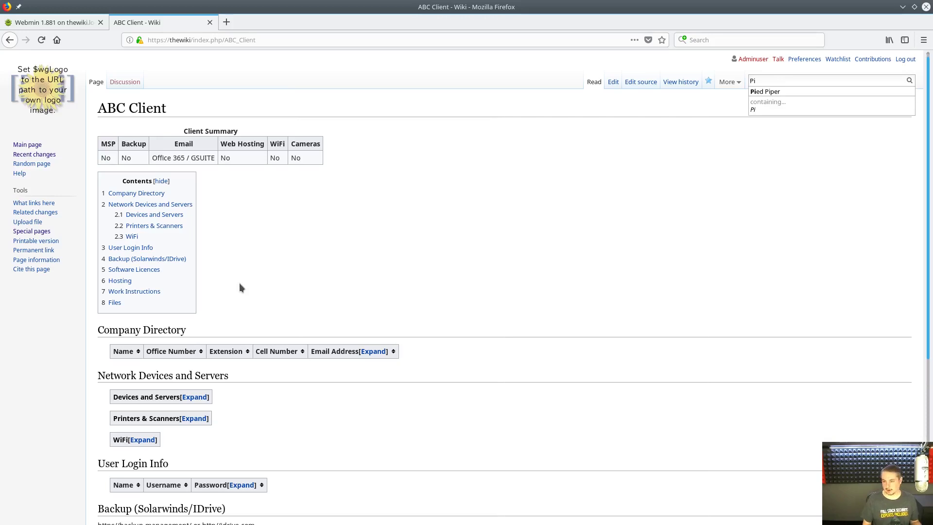
pyautogui.press('BackSpace')
pyautogui.press('BackSpace')
pyautogui.write('AB')
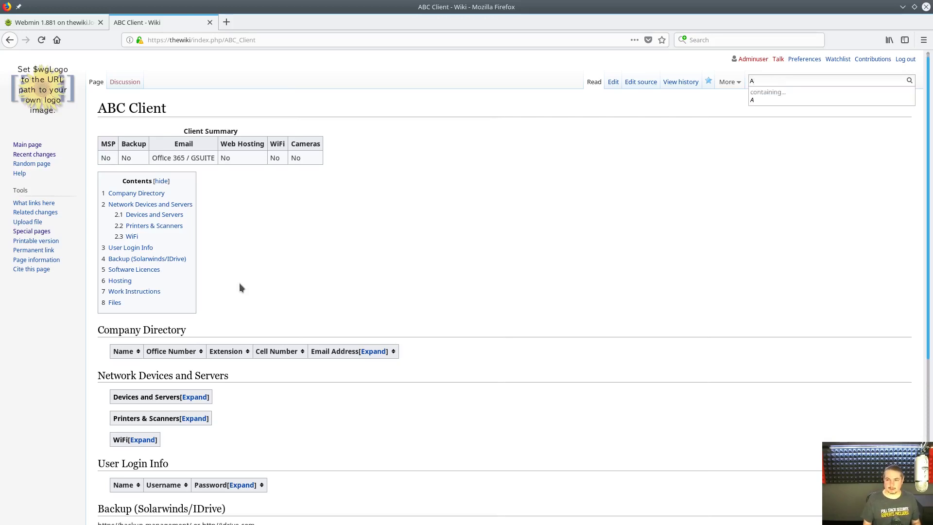
pyautogui.press('BackSpace')
pyautogui.press('BackSpace')
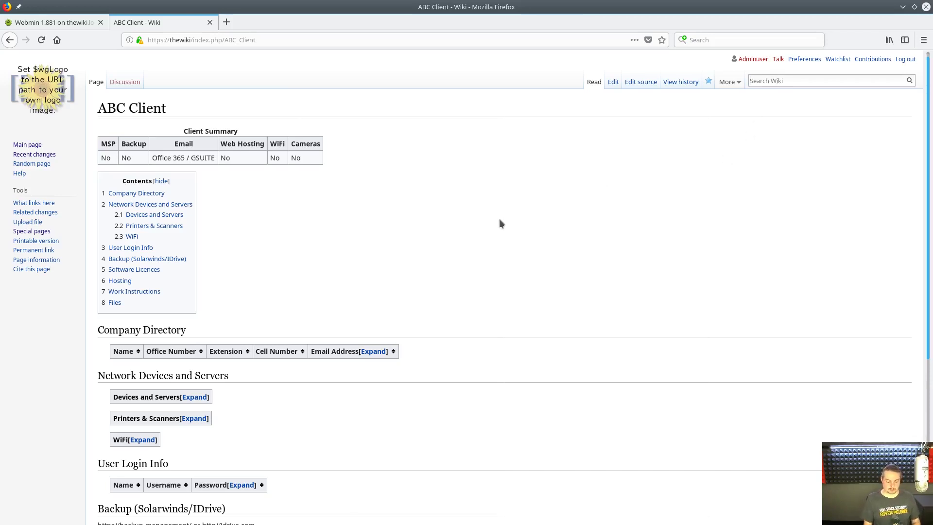
pyautogui.write('pl')
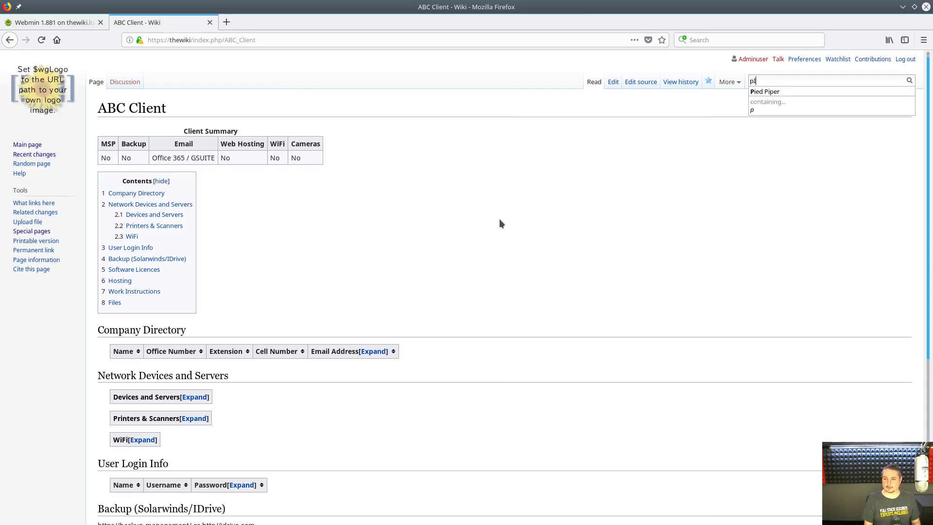
pyautogui.press('BackSpace')
pyautogui.write('i')
pyautogui.press('Down')
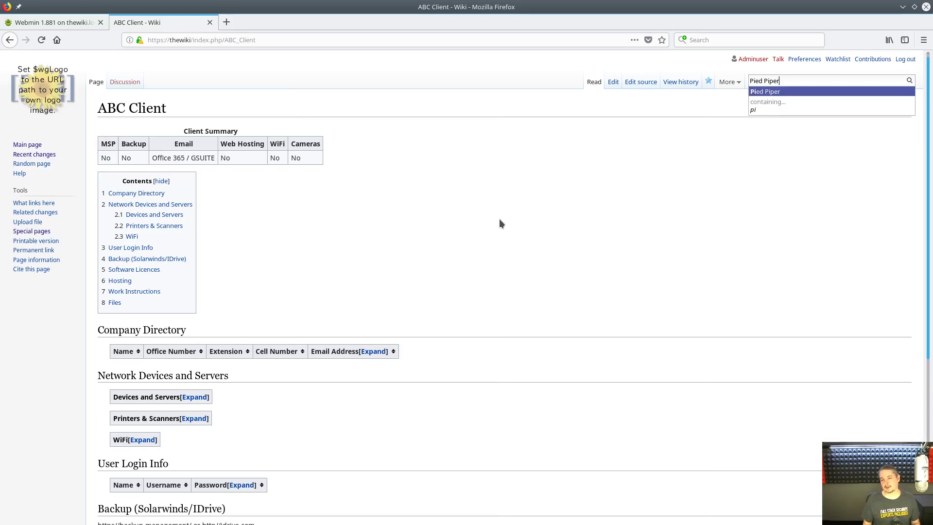
pyautogui.press('Return')
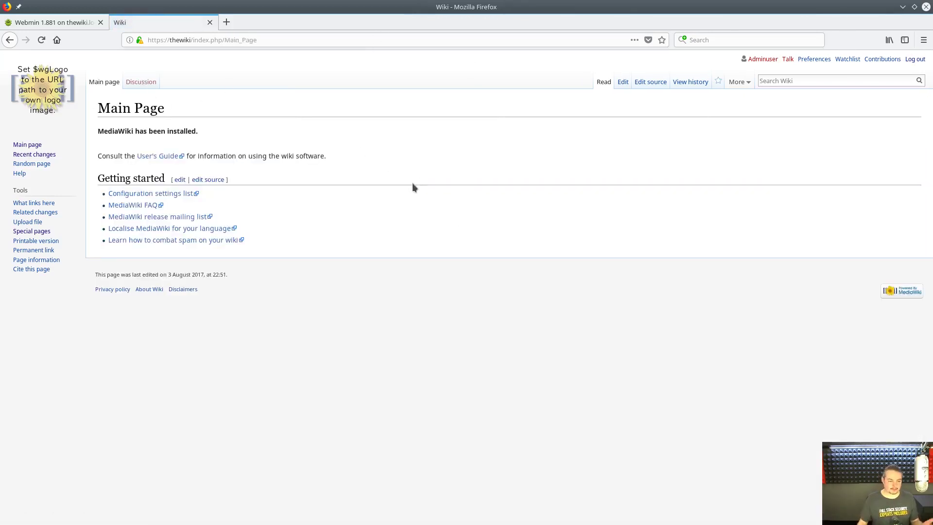
# - Search 'ABC' and reopen the ABC Client page
pyautogui.click(787, 84)
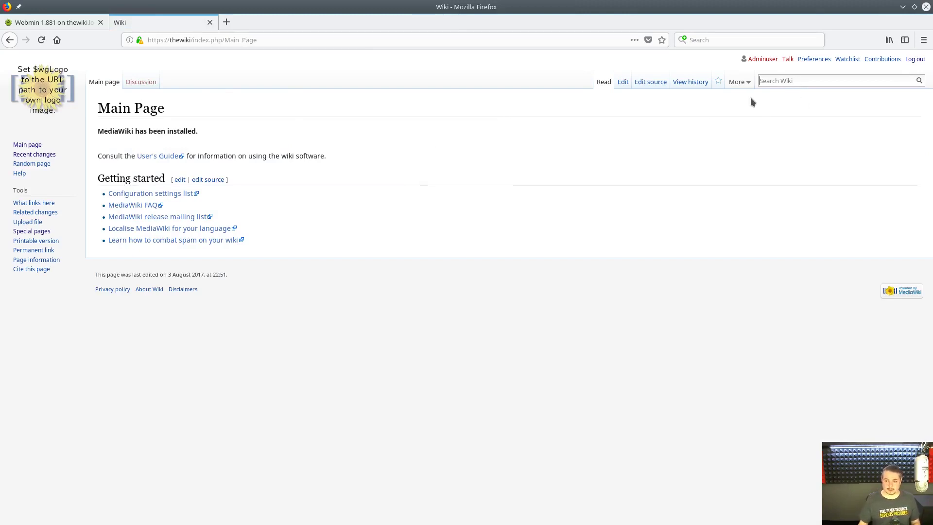
pyautogui.write('AB')
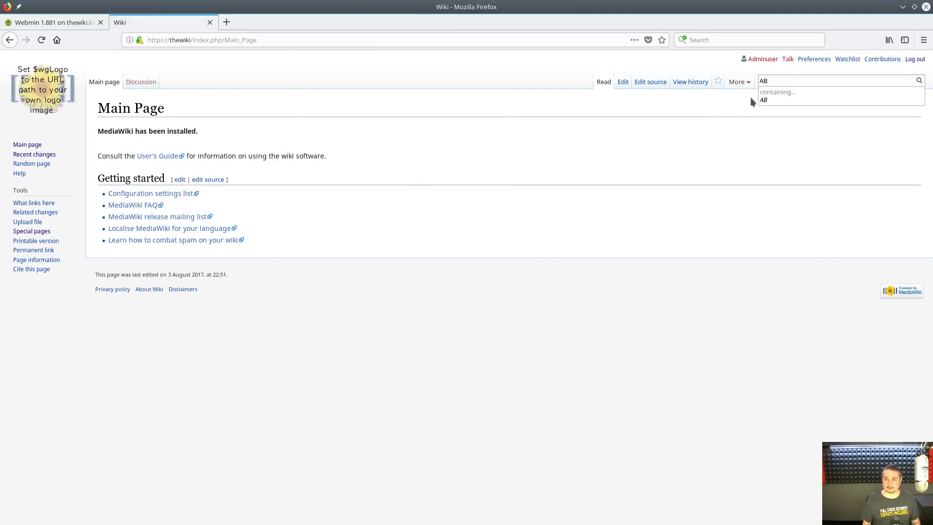
pyautogui.write('C')
pyautogui.press('Return')
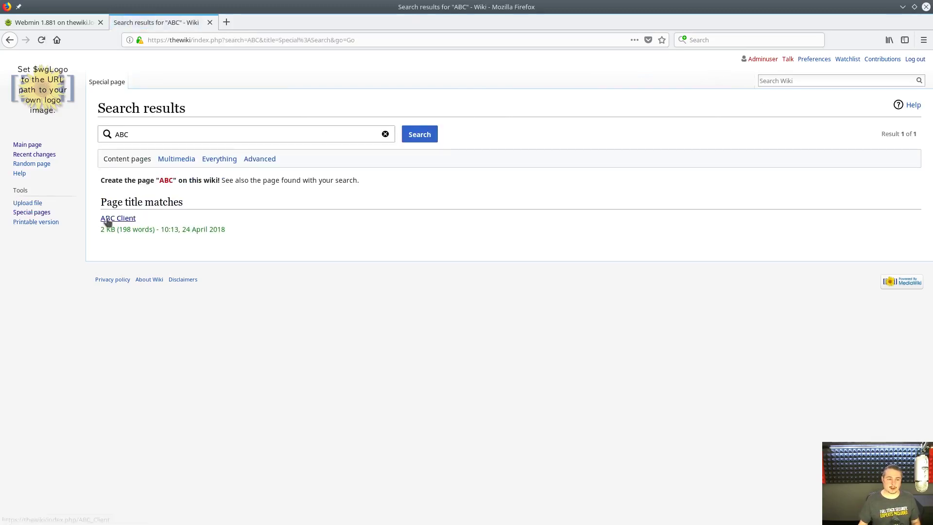
pyautogui.click(108, 220)
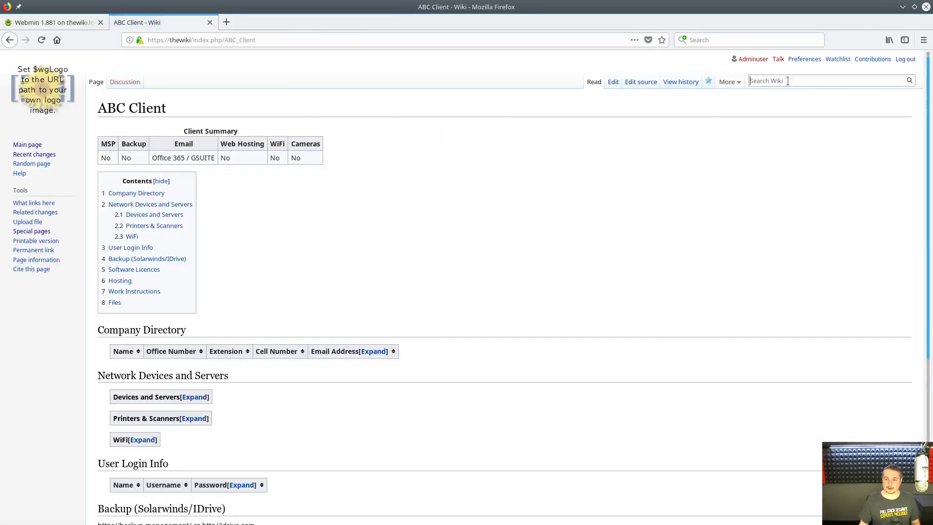
pyautogui.write('ABC')
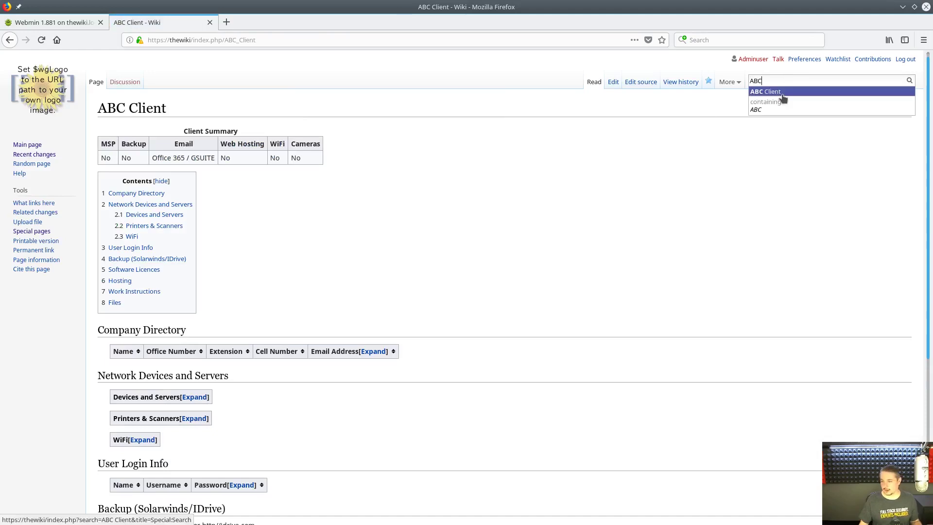
pyautogui.click(782, 93)
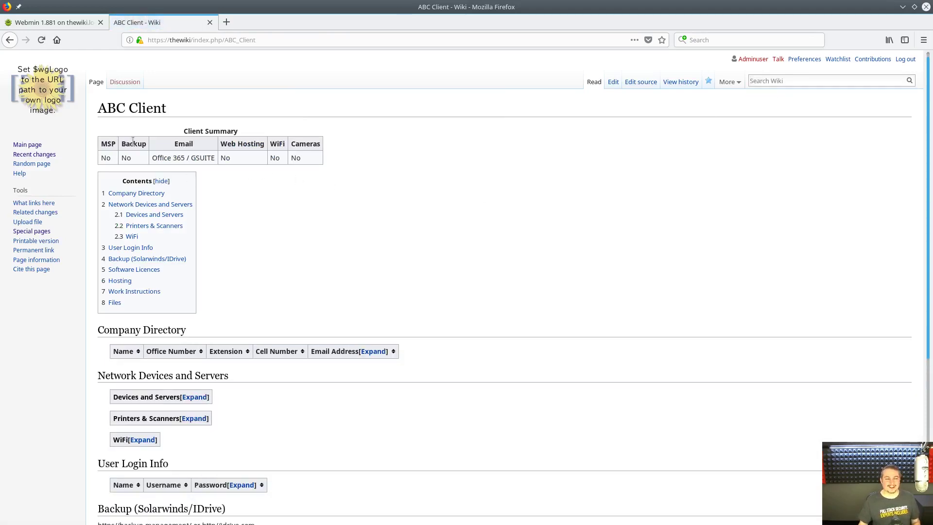
# - Expand the collapsed Hosting and Company Directory tables
pyautogui.scroll(-4, 365, 218)
pyautogui.scroll(-1, 364, 217)
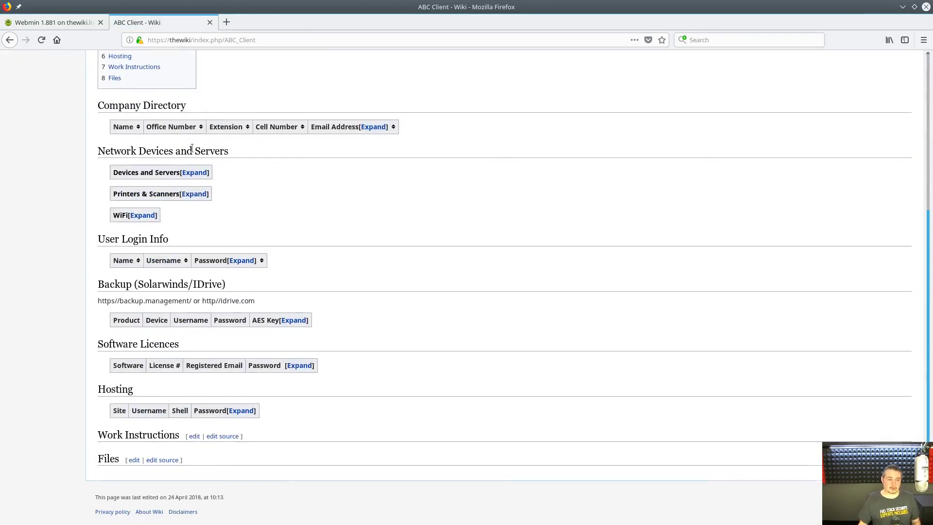
pyautogui.scroll(-1, 299, 199)
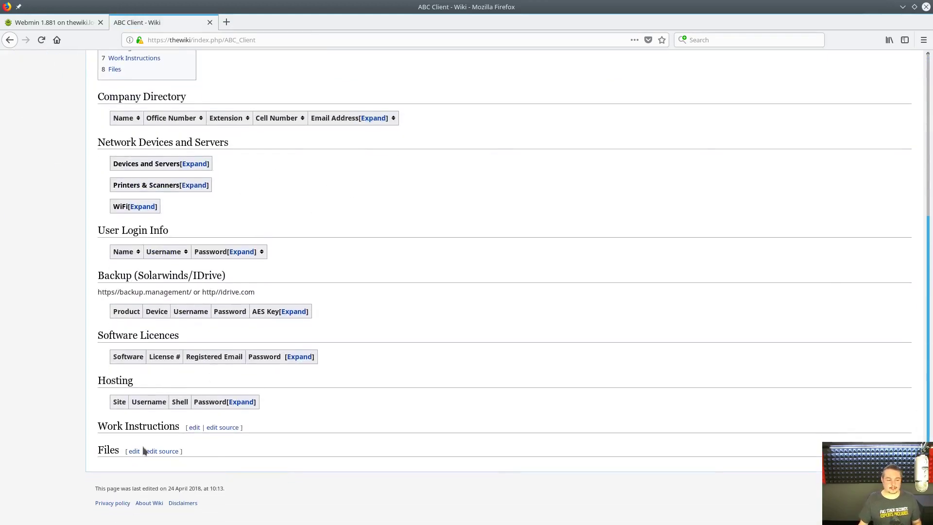
pyautogui.click(242, 402)
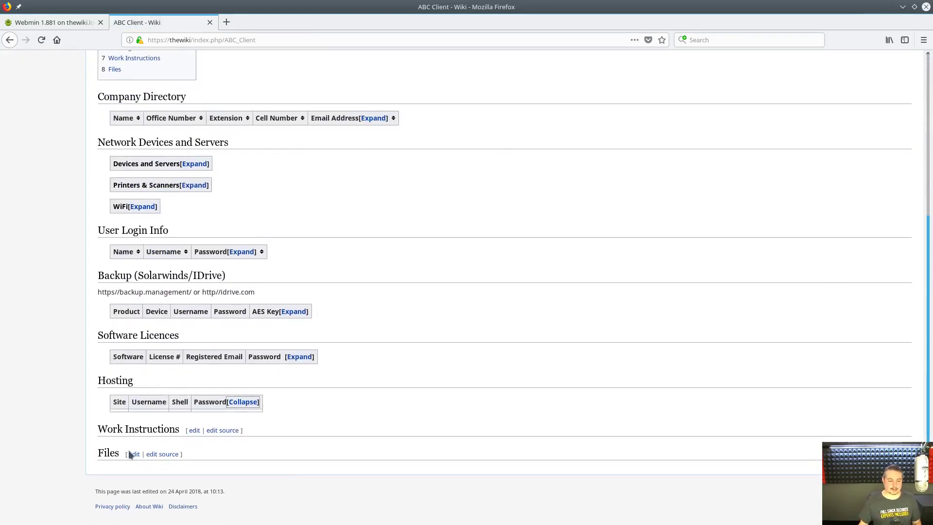
pyautogui.scroll(5, 349, 327)
pyautogui.click(384, 351)
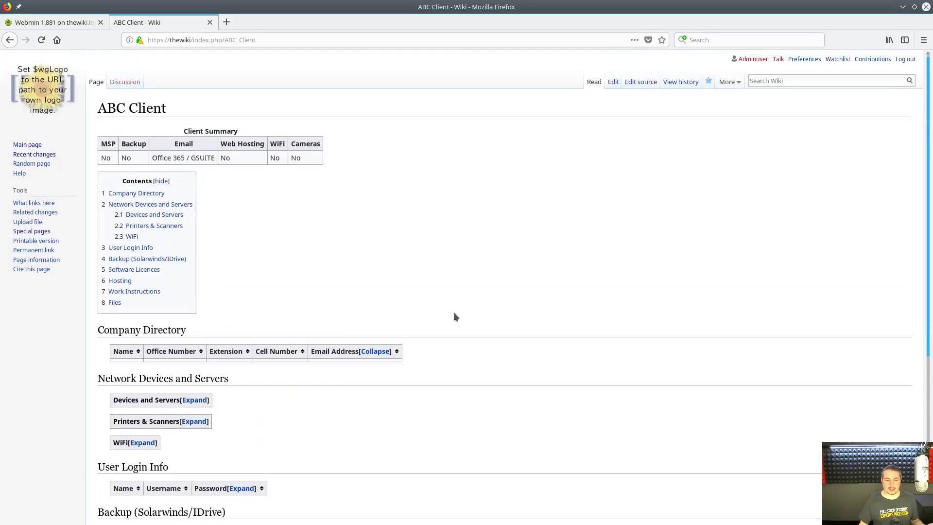
# - Open ABC Client in the visual editor and add a paragraph below the Devices and Servers table
pyautogui.click(613, 82)
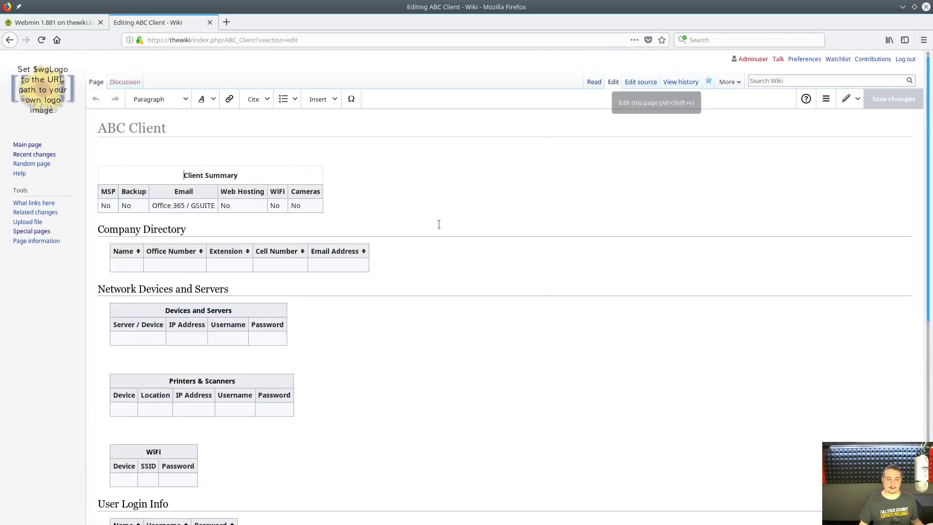
pyautogui.click(133, 328)
pyautogui.scroll(-2, 127, 321)
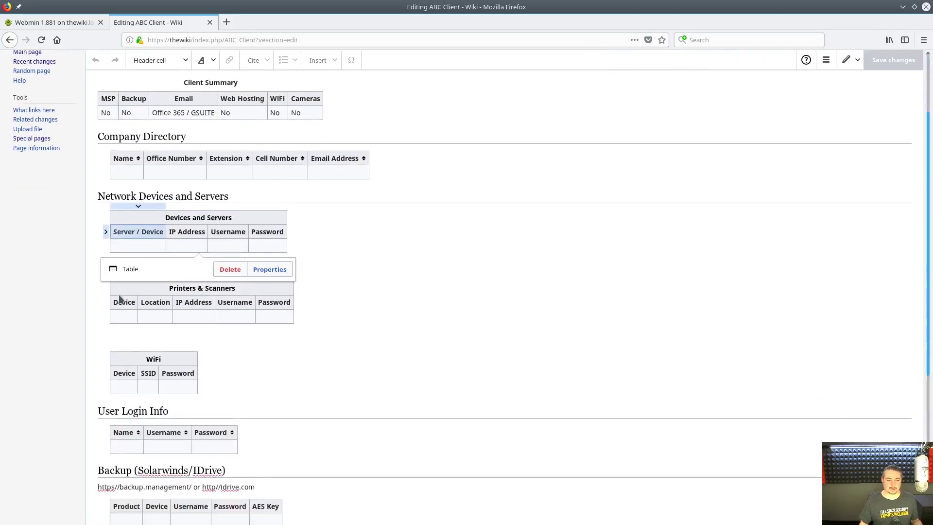
pyautogui.click(462, 241)
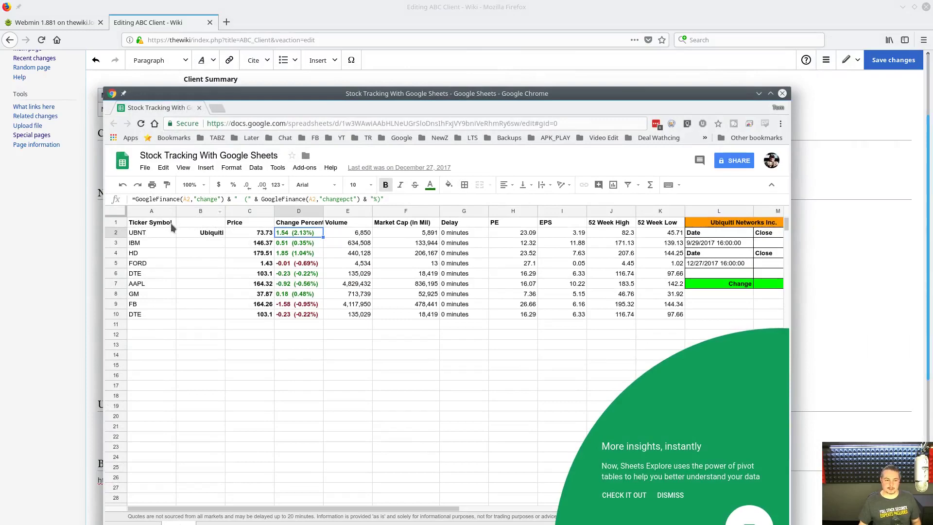
pyautogui.moveTo(171, 223); pyautogui.dragTo(678, 324)
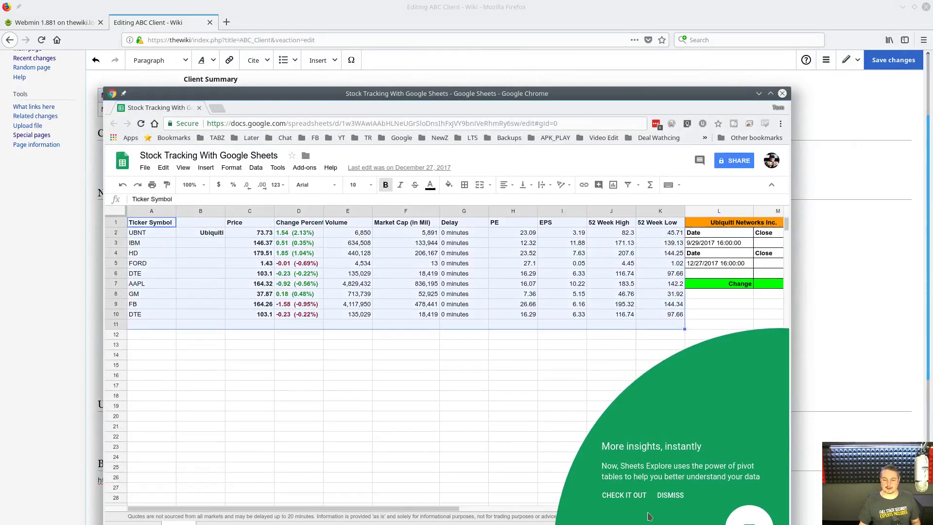
# - Copy the stock table A1:K10 from the Stock Tracking sheet and move the sheet behind the wiki
pyautogui.click(671, 495)
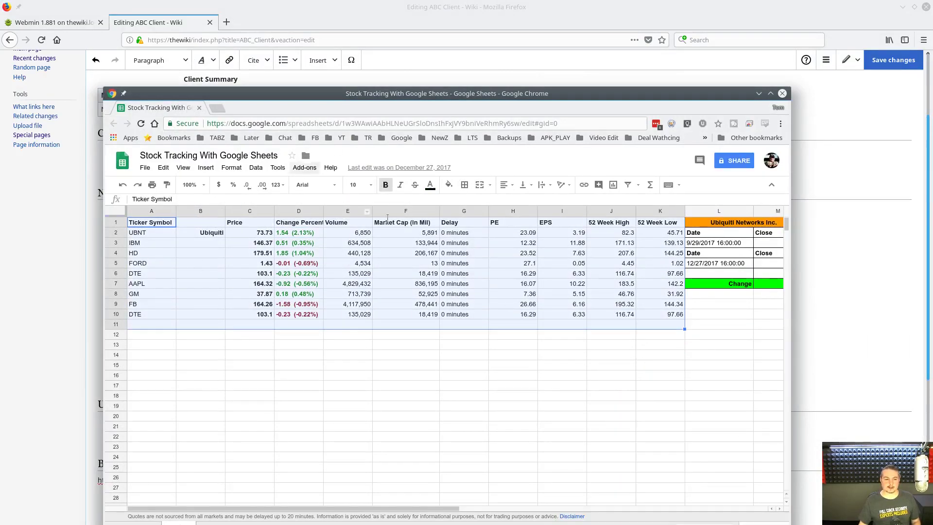
pyautogui.click(304, 235)
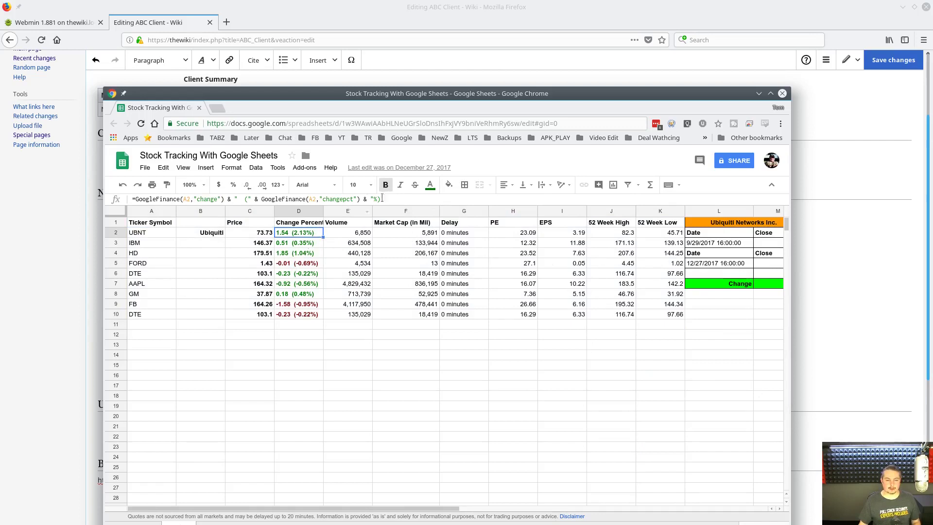
pyautogui.click(284, 254)
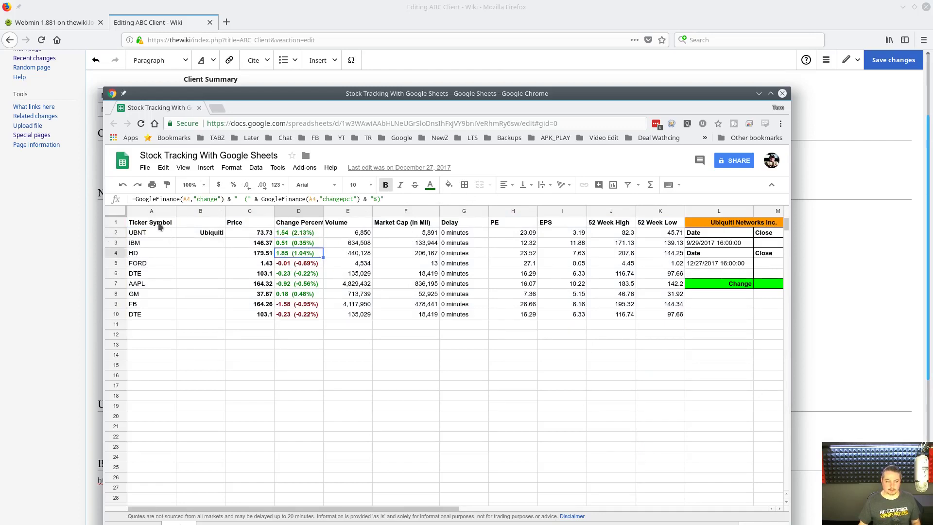
pyautogui.moveTo(162, 224); pyautogui.dragTo(649, 319)
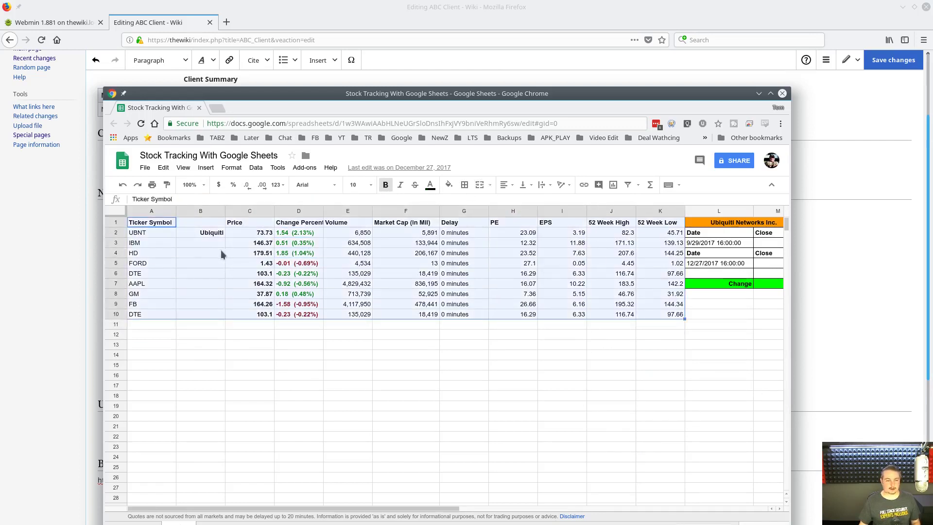
pyautogui.middleClick(510, 95)
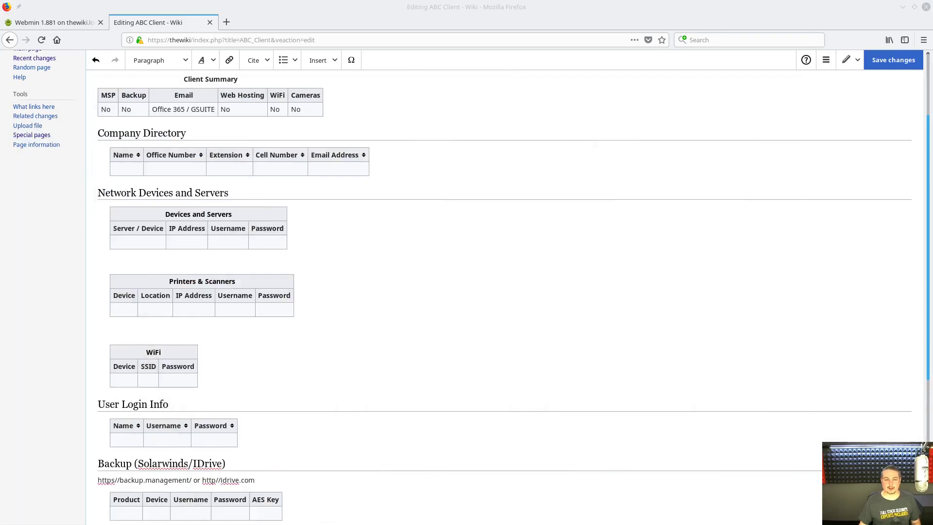
# - Paste the stock ticker table below the Devices and Servers table
pyautogui.scroll(3, 258, 233)
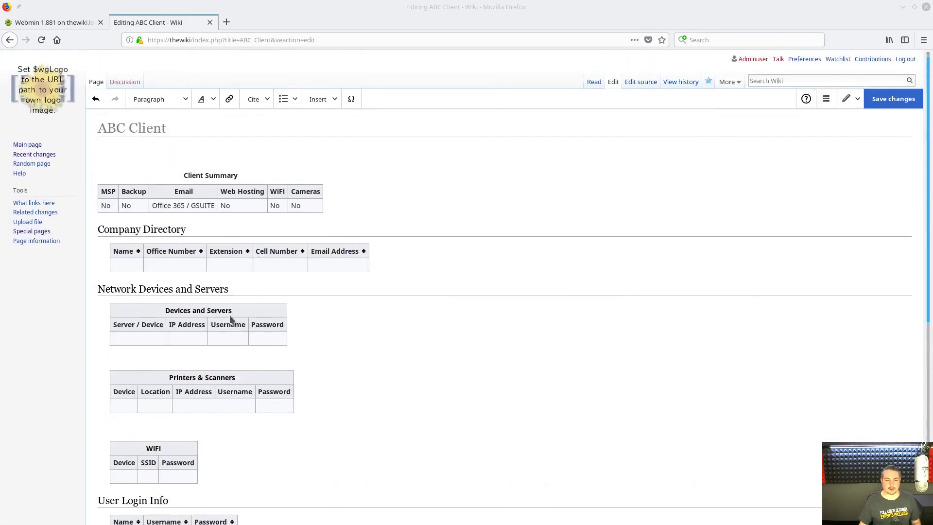
pyautogui.click(152, 359)
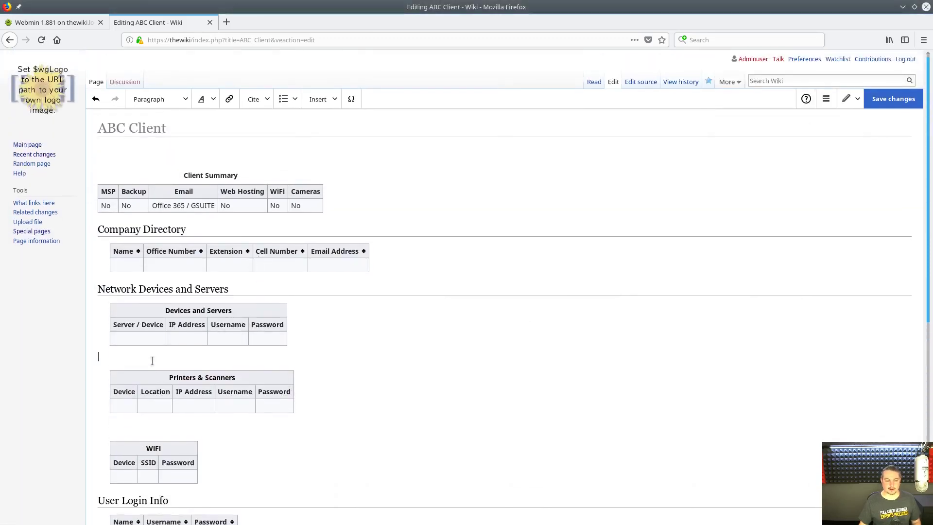
pyautogui.write('Ticker Symbol\t\tPrice\tChange Percent\tVolume\tMarket Cap (in Mil)\tDelay\tPE\tEPS\t52 Week High\t52 Week Low UBNT\tUbiquiti\t73.73\t1.54 (2.13%)\t6,850\t5,891\t0 minutes\t23.09\t3.19\t82.3\t45.71 IBM\t\t146.37\t0.51 (0.35%)\t634,508\t133,944\t0 minutes\t12.32\t11.88\t171.13\t139.13 HD\t\t179.51\t1.85 (1.04%)\t440,128\t206,167\t0 minutes\t13.52\t7.63\t207.6\t144.25 FORD\t\t1.43\t-0.01 (-0.69%)\t4,534\t13\t0 minutes\t27.1\t0.05\t4.45\t1.02 DTE\t\t103.1\t-0.23 (-0.22%)\t135,029\t18,419\t0 minutes\t16.29\t6.33\t116.74\t97.66 AAPL\t\t164.32\t-0.92 (-0.56%)\t4,829,432\t836,195\t0 minutes\t16.07\t10.22\t183.5\t142.2 GM\t\t37.87\t0.18 (0.48%)\t713,739\t52,925\t0 minutes\t7.36\t5.15\t46.76\t31.92 FB\t\t164.26\t-1.58 (-0.95%)\t4,117,950\t478,441\t0 minutes\t26.66\t6.16\t195.32\t144.34 DTE\t\t103.1\t-0.23 (-0.22%)\t135,029\t18,419\t0 minutes\t16.29\t6.33\t116.74\t97.66')
# - Review the pasted table, then open a new browser tab for Wikipedia
pyautogui.scroll(-3, 491, 279)
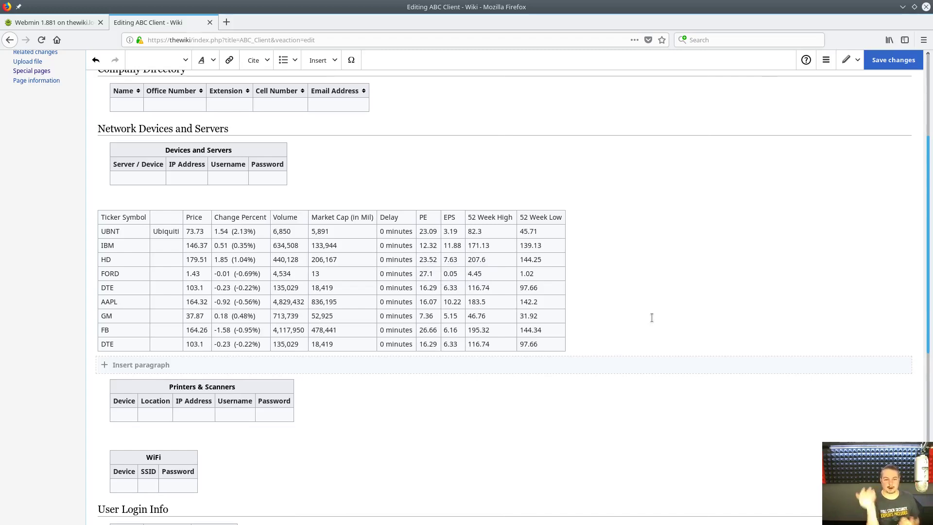
pyautogui.scroll(5, 636, 287)
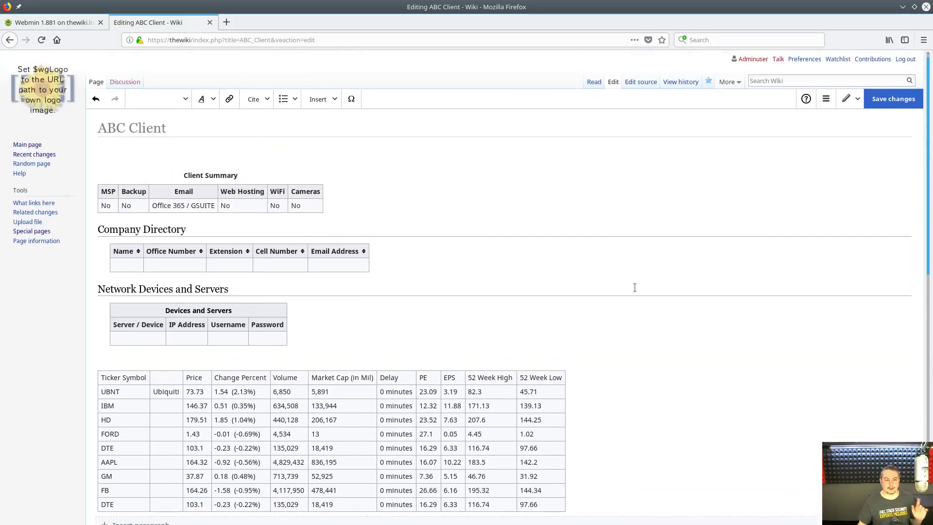
pyautogui.click(226, 22)
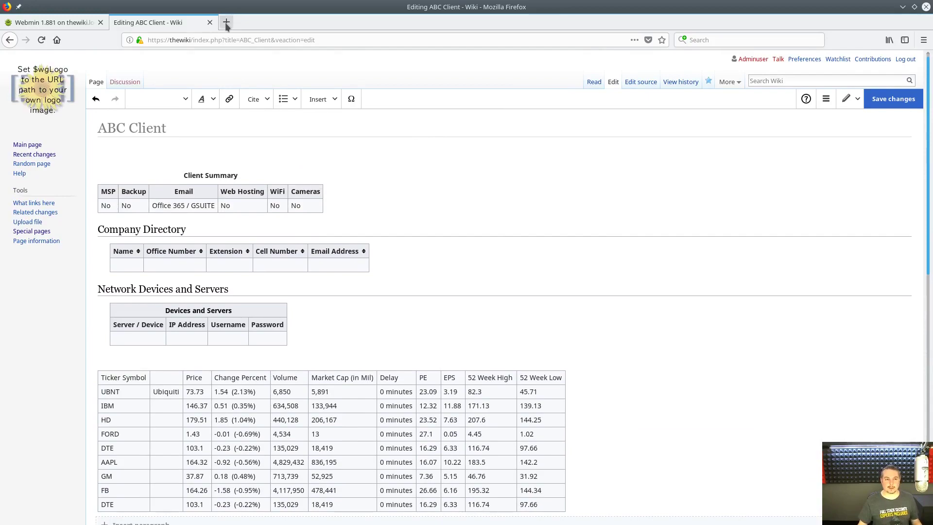
# - Copy the Termination through Category 6A content from Wikipedia's Category 6 cable article
pyautogui.write('c')
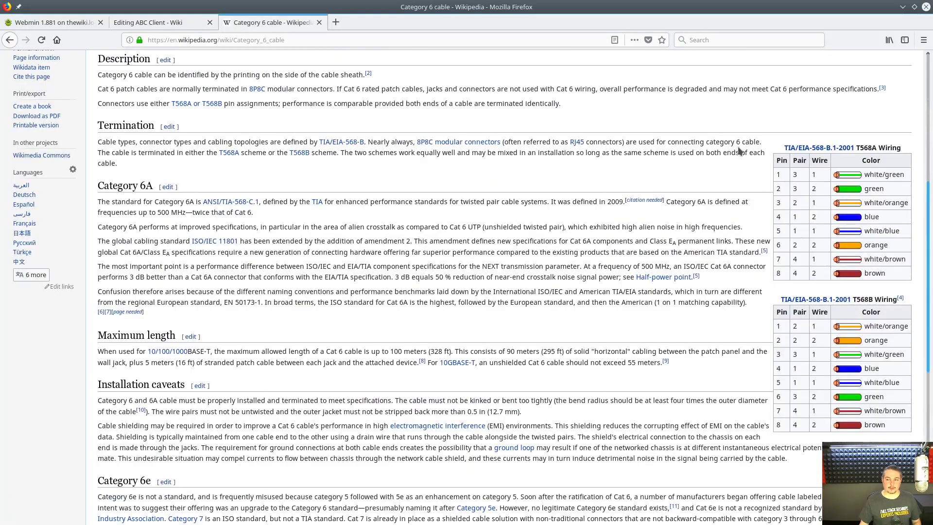
pyautogui.moveTo(774, 148); pyautogui.dragTo(854, 282)
pyautogui.scroll(6, 572, 246)
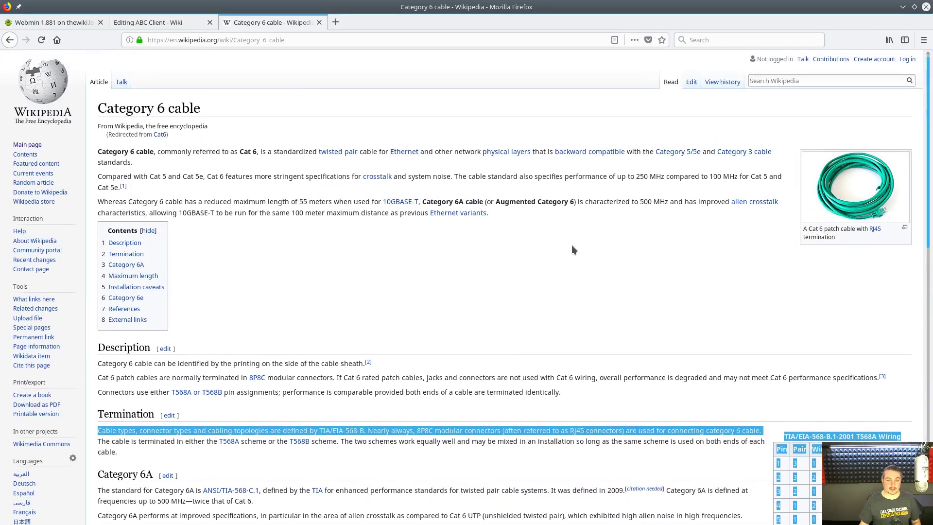
pyautogui.click(572, 245)
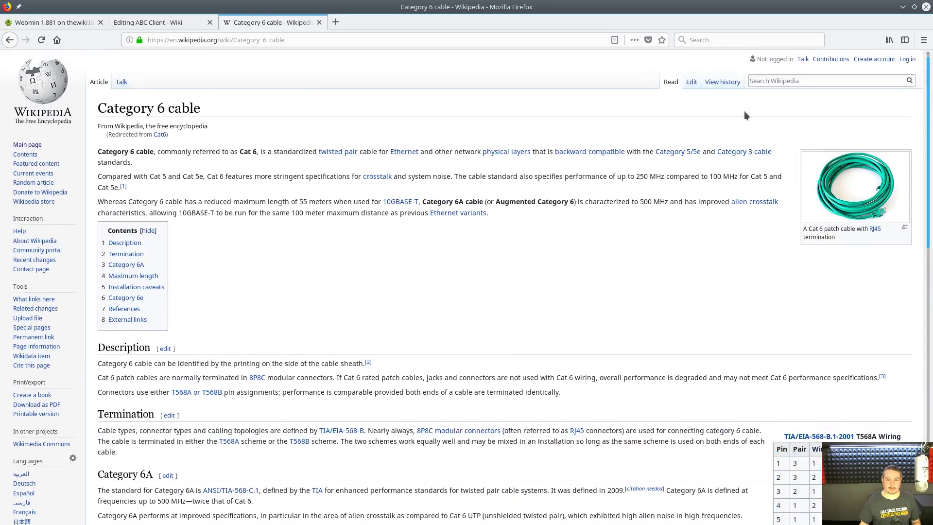
pyautogui.click(693, 83)
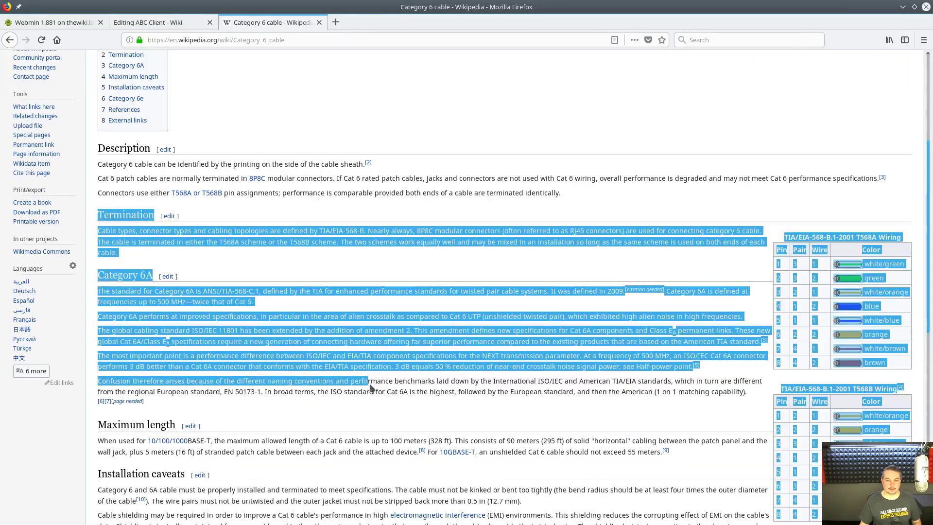
pyautogui.moveTo(372, 385); pyautogui.dragTo(372, 399)
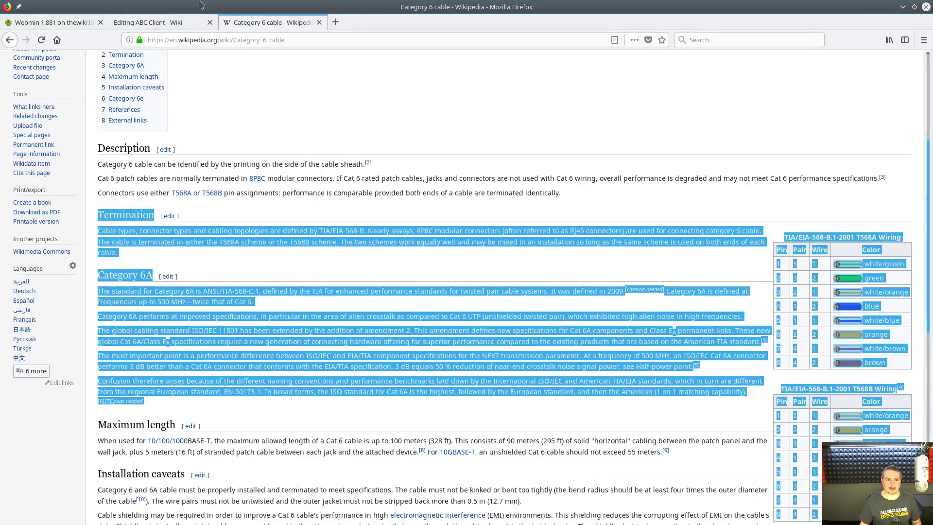
pyautogui.click(155, 25)
# - Paste the Termination section with T568A and T568B wiring tables below Devices and Servers
pyautogui.click(329, 349)
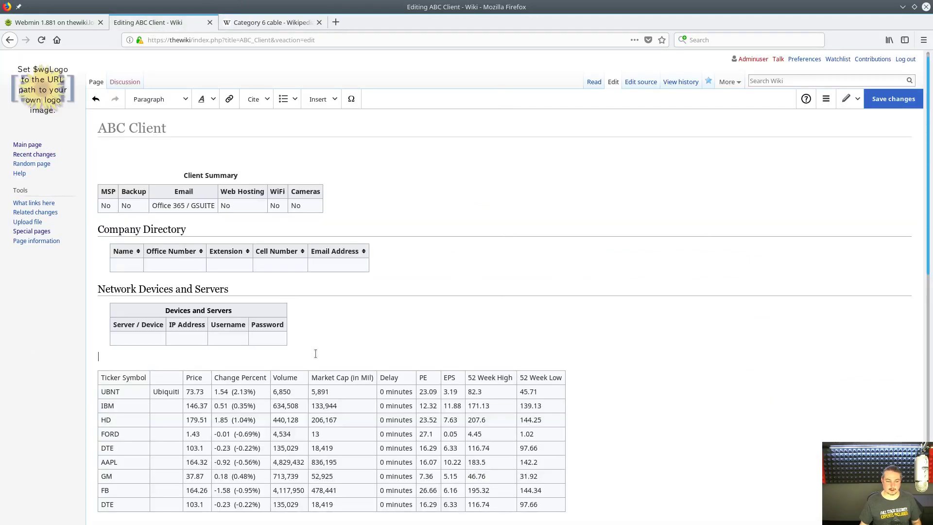
pyautogui.hotkey('ctrl', 'v')
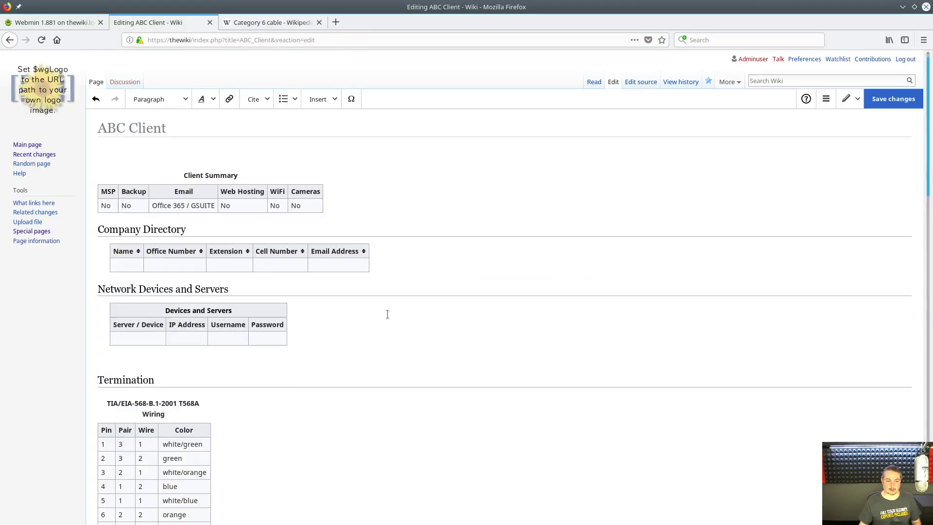
pyautogui.scroll(-5, 359, 330)
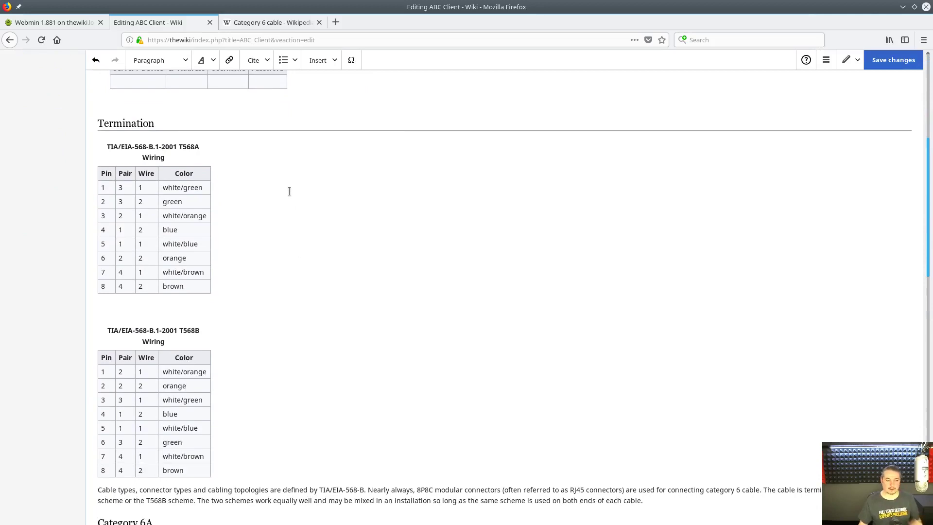
pyautogui.scroll(-3, 290, 194)
pyautogui.scroll(-5, 290, 193)
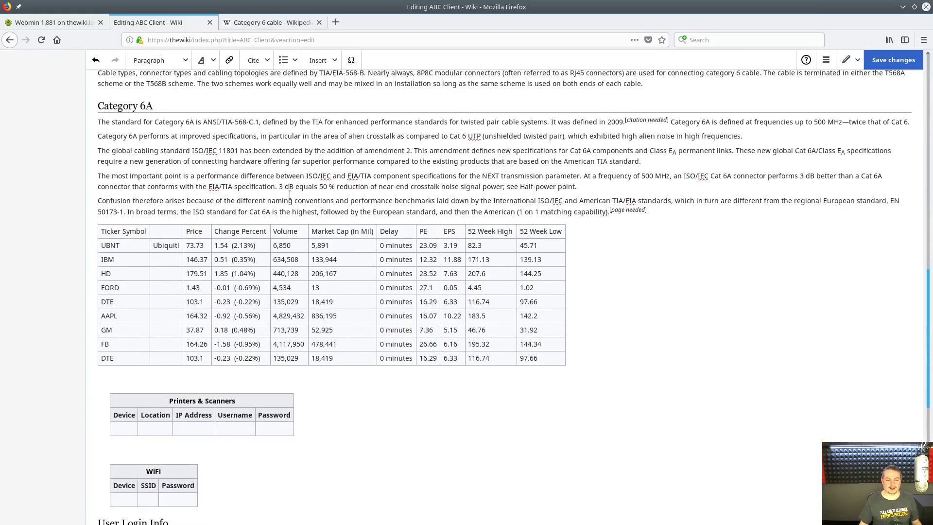
# - Break the pasted Confusion paragraph onto a new line
pyautogui.click(679, 201)
pyautogui.press('Return')
pyautogui.press('Return')
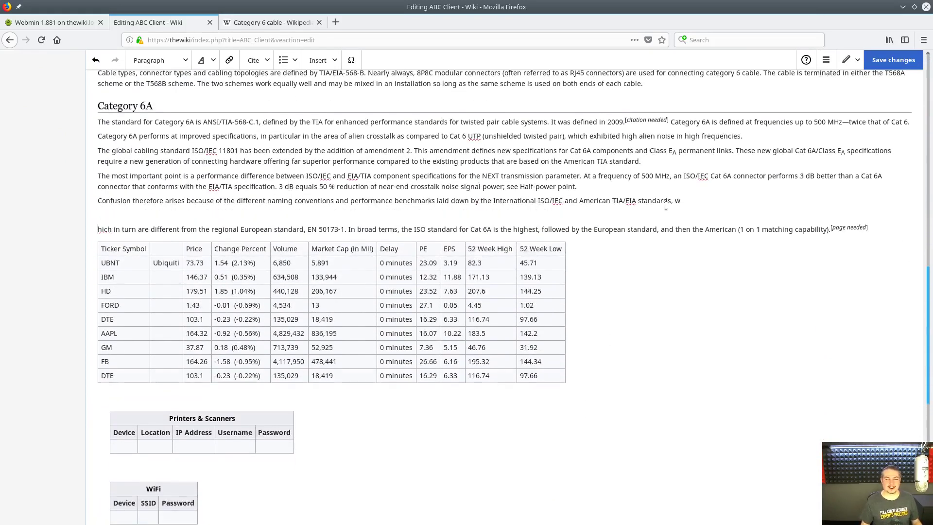
pyautogui.scroll(2, 662, 138)
pyautogui.scroll(3, 663, 138)
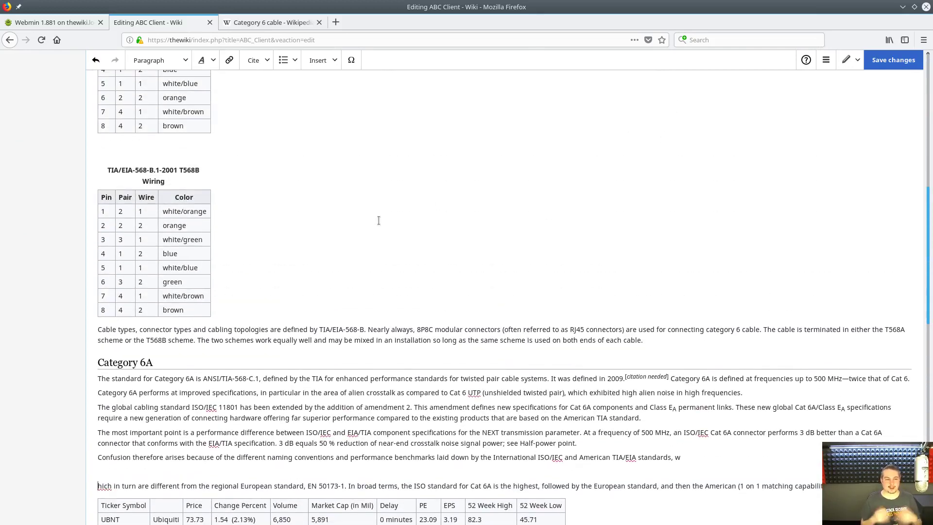
pyautogui.scroll(2, 367, 214)
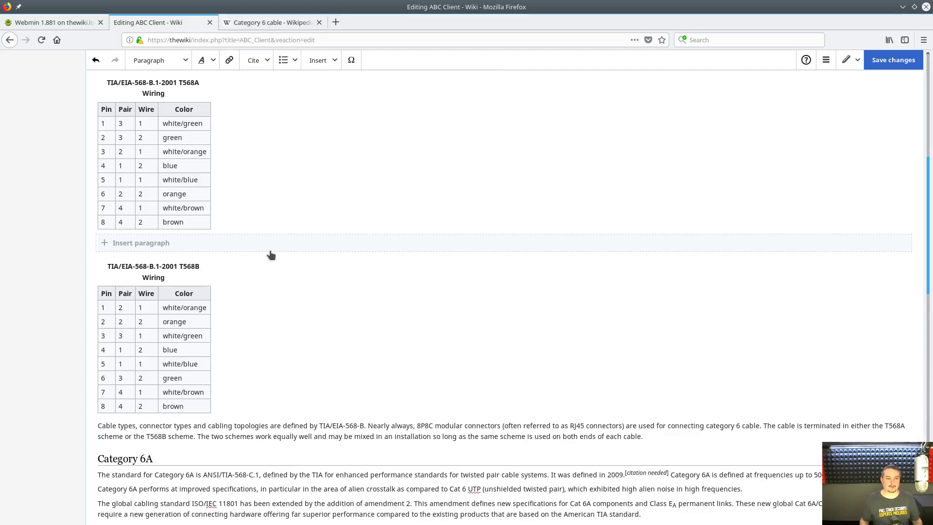
pyautogui.scroll(3, 271, 255)
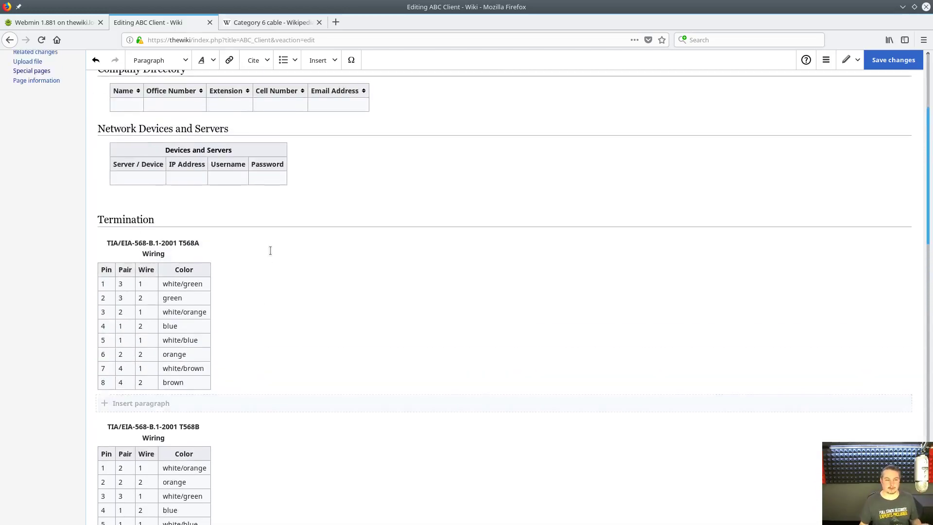
pyautogui.scroll(4, 271, 250)
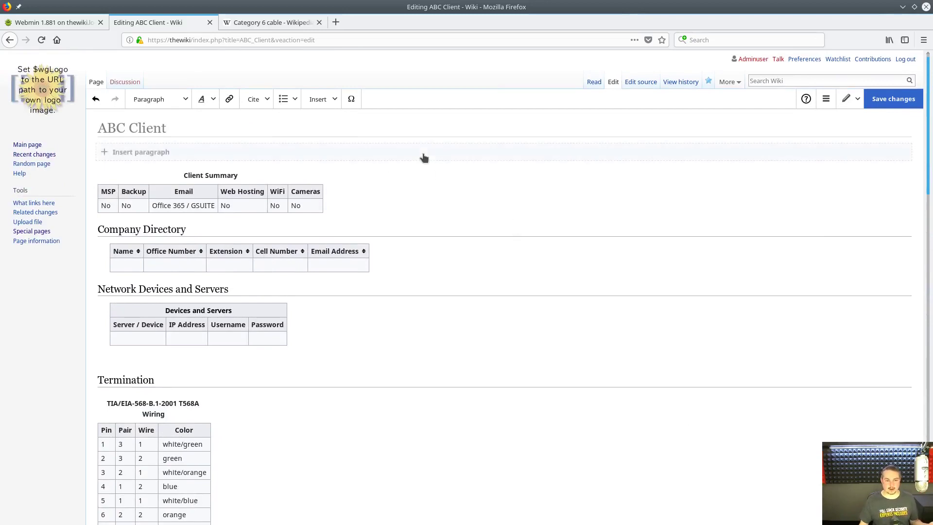
# - Add an empty paragraph above the Client Summary
pyautogui.click(423, 154)
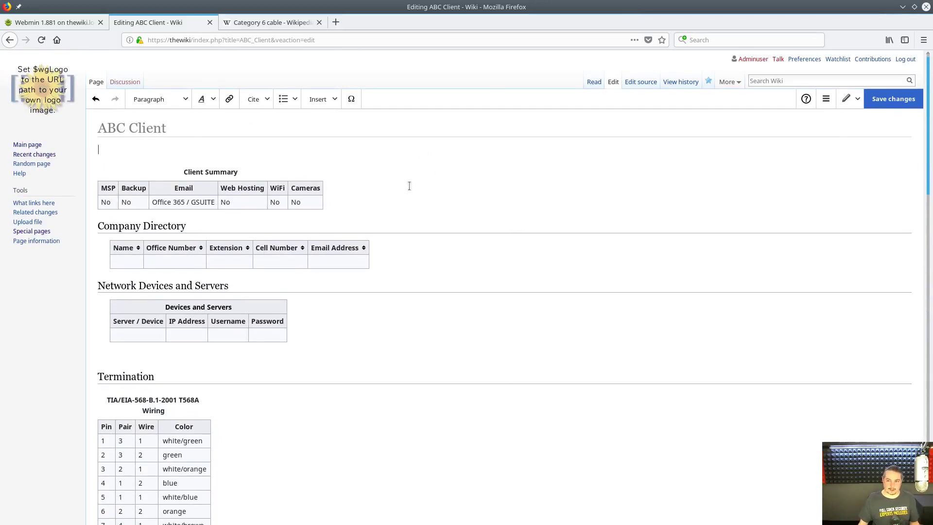
pyautogui.scroll(-3, 486, 383)
pyautogui.scroll(5, 472, 379)
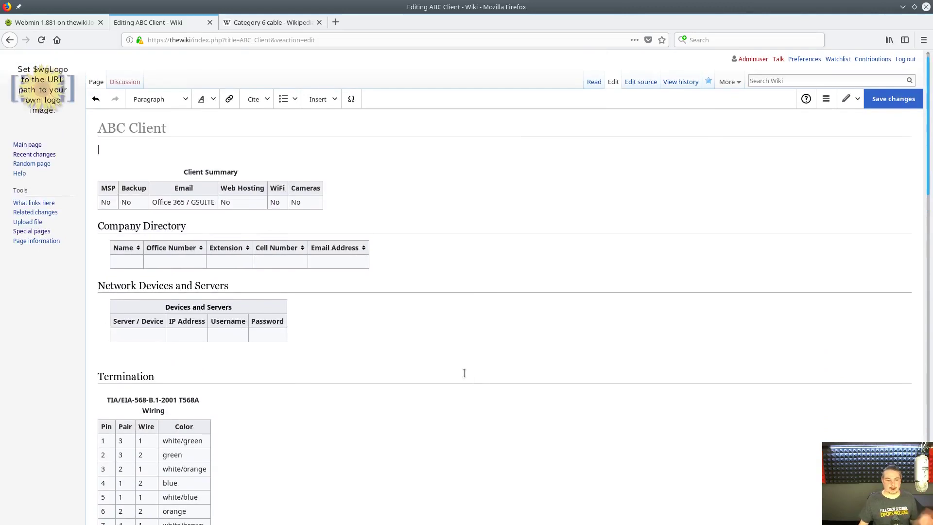
pyautogui.scroll(-2, 462, 375)
pyautogui.scroll(2, 399, 291)
pyautogui.click(776, 81)
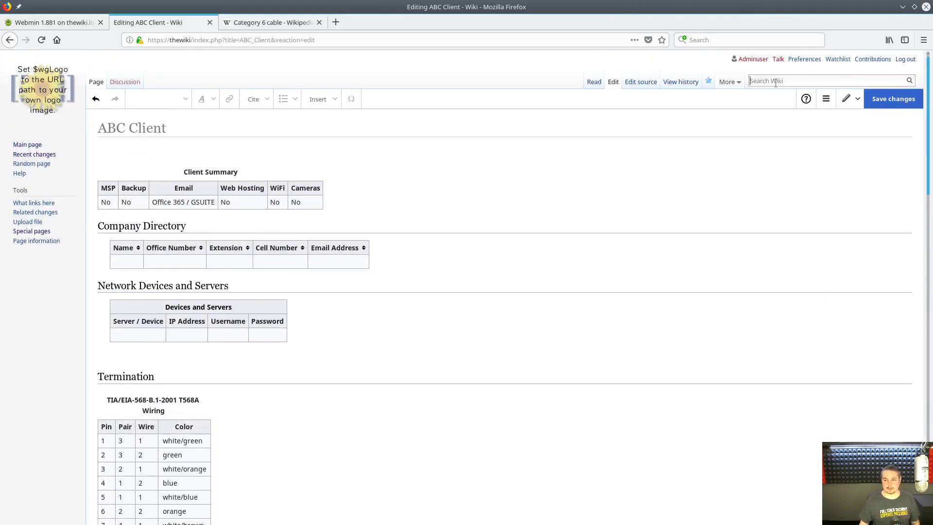
# - Search the wiki for 'Pied Piper', leaving the unsaved ABC Client edit
pyautogui.write('Pied Piper')
pyautogui.press('Return')
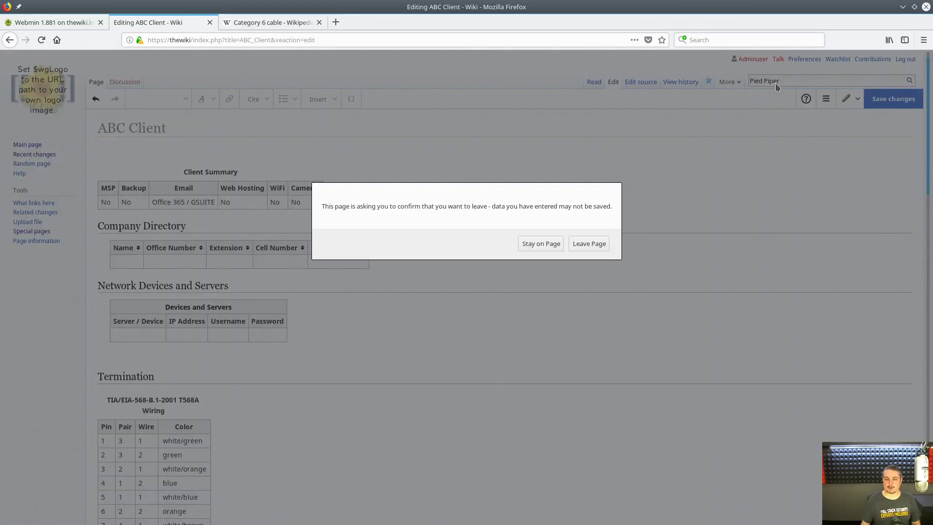
pyautogui.click(586, 247)
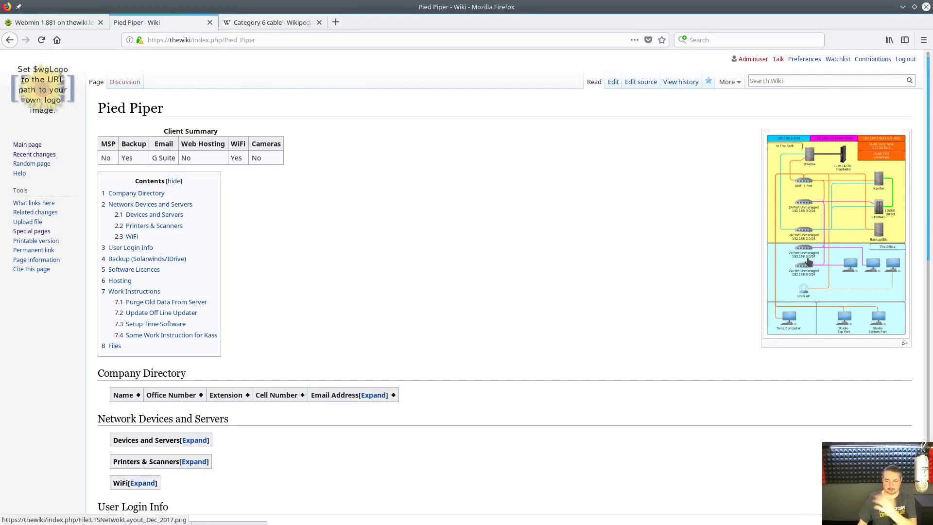
# - Check the network diagram file page, then scroll the Pied Piper page to Work Instructions
pyautogui.click(838, 248)
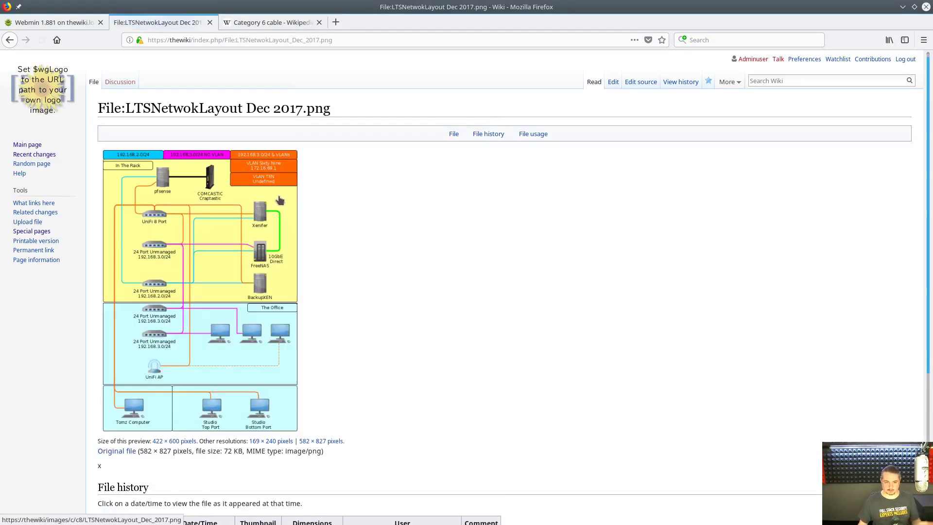
pyautogui.hotkey('alt', 'Left')
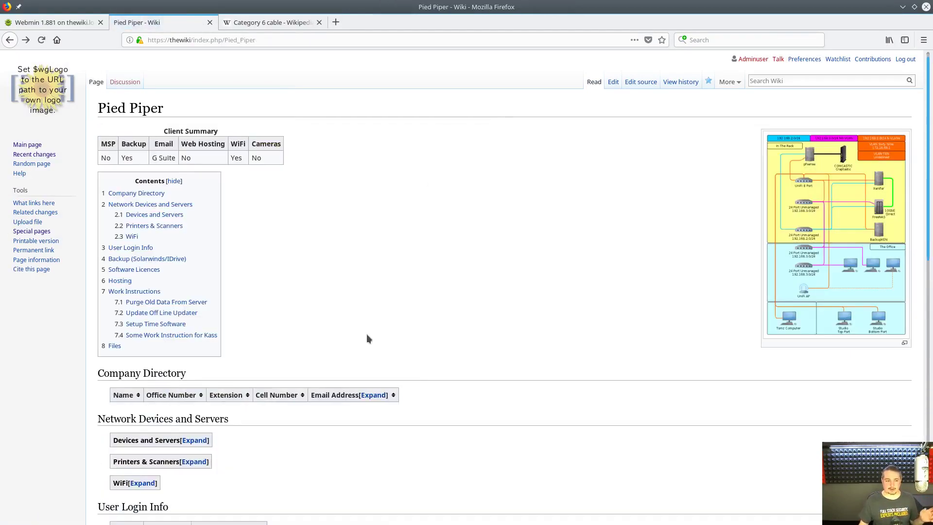
pyautogui.scroll(-6, 367, 329)
pyautogui.scroll(-4, 375, 331)
pyautogui.scroll(8, 387, 323)
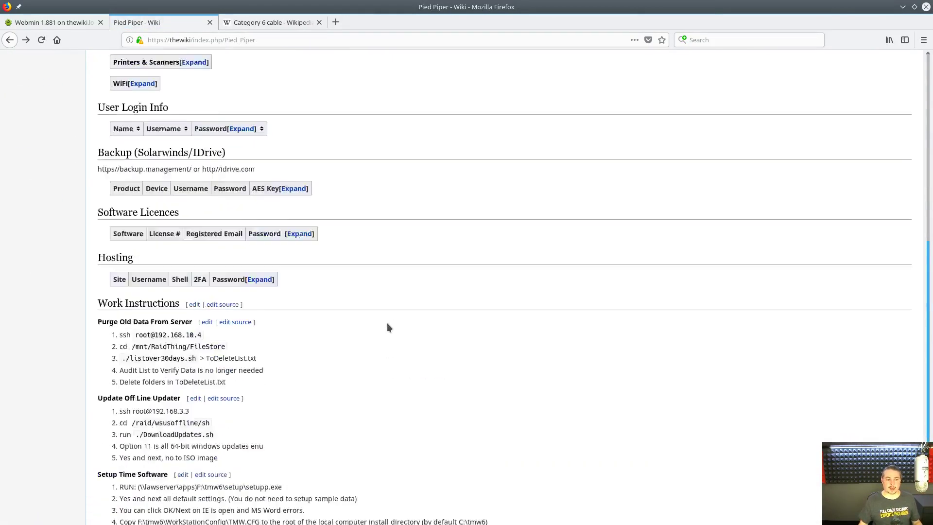
pyautogui.scroll(-6, 352, 322)
pyautogui.scroll(-1, 352, 322)
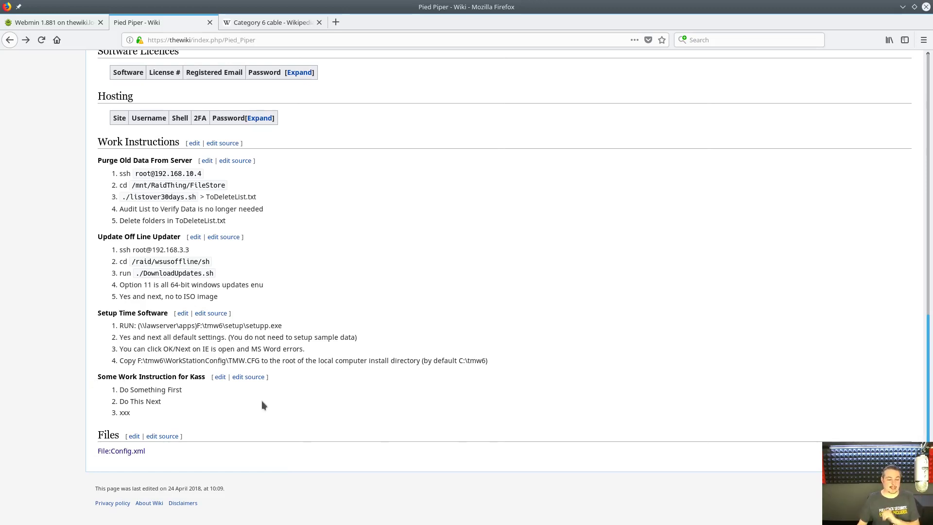
# - Add Kass step 3 'Some other thing that needs to be done before' and save the page
pyautogui.click(220, 379)
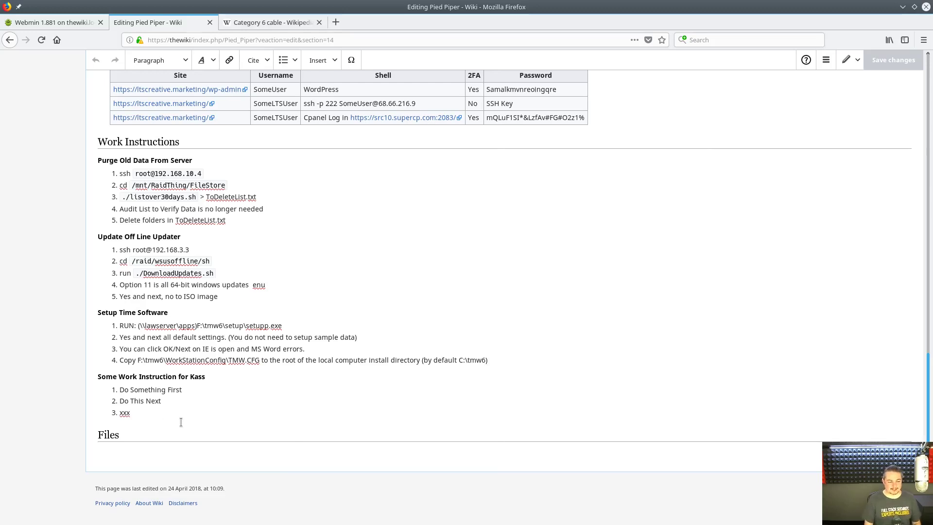
pyautogui.hotkey('shift', 'Home')
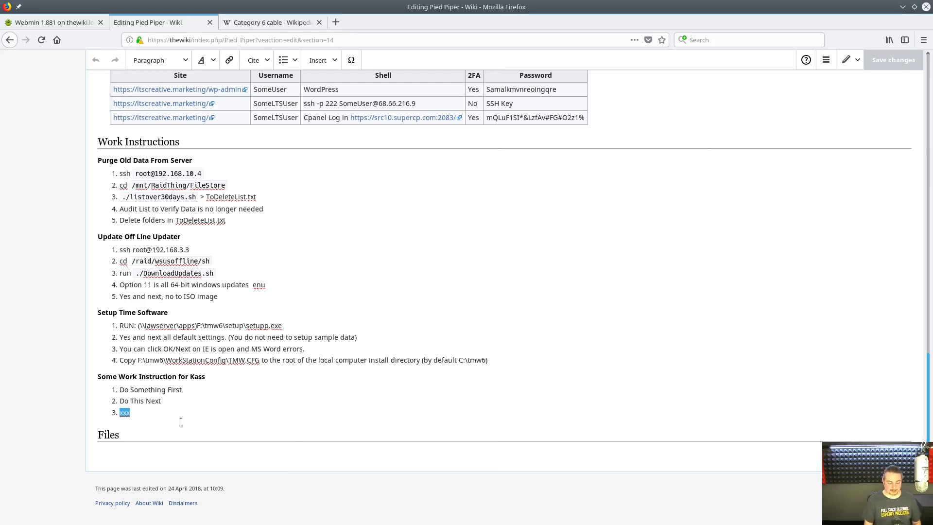
pyautogui.press('End')
pyautogui.press('Return')
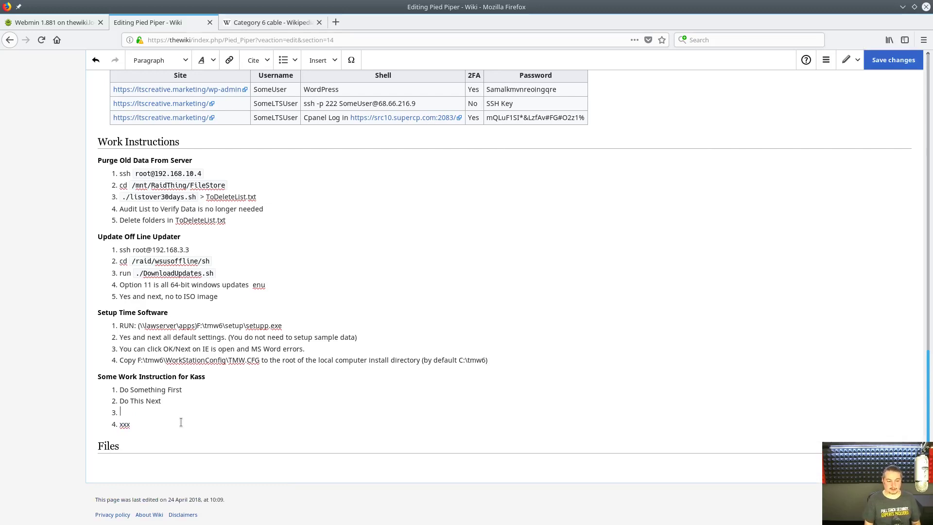
pyautogui.write('Some other htl')
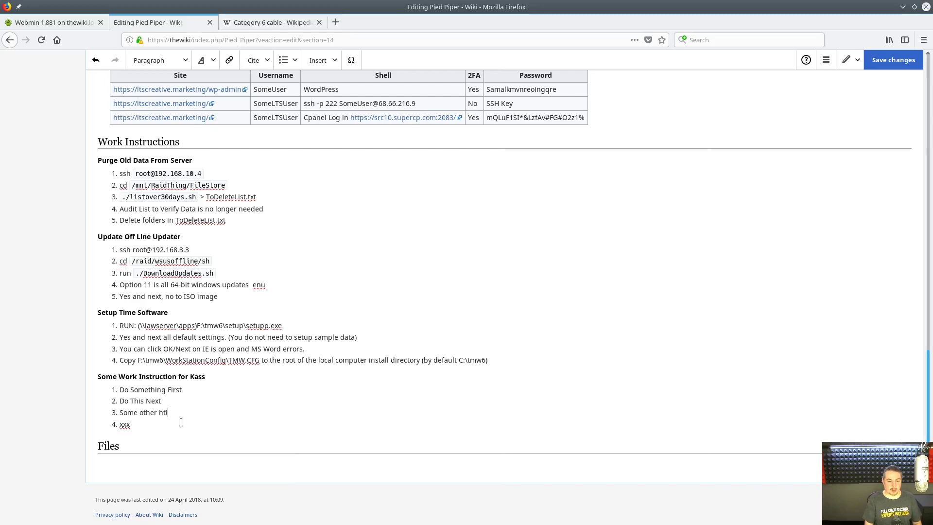
pyautogui.press('BackSpace')
pyautogui.press('BackSpace')
pyautogui.write('thing that needs to be done before')
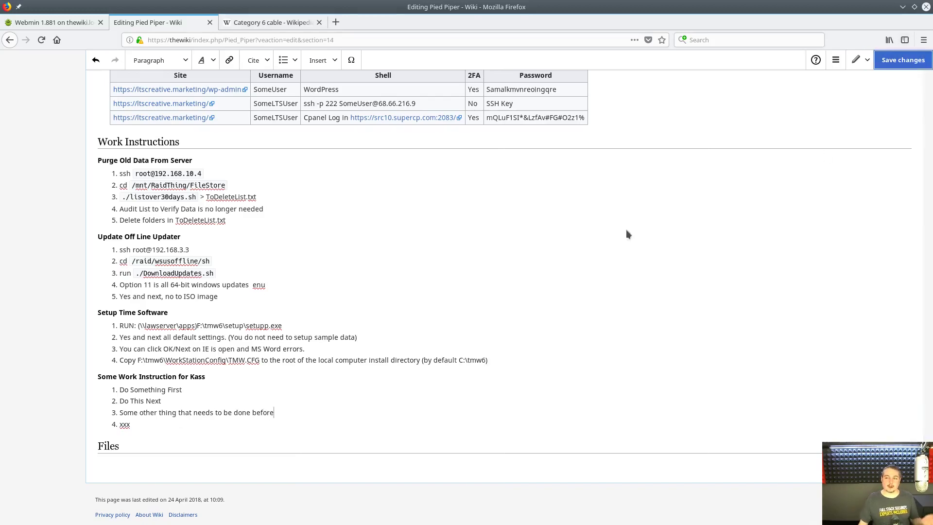
pyautogui.hotkey('ctrl', 'alt', 's')
pyautogui.click(557, 214)
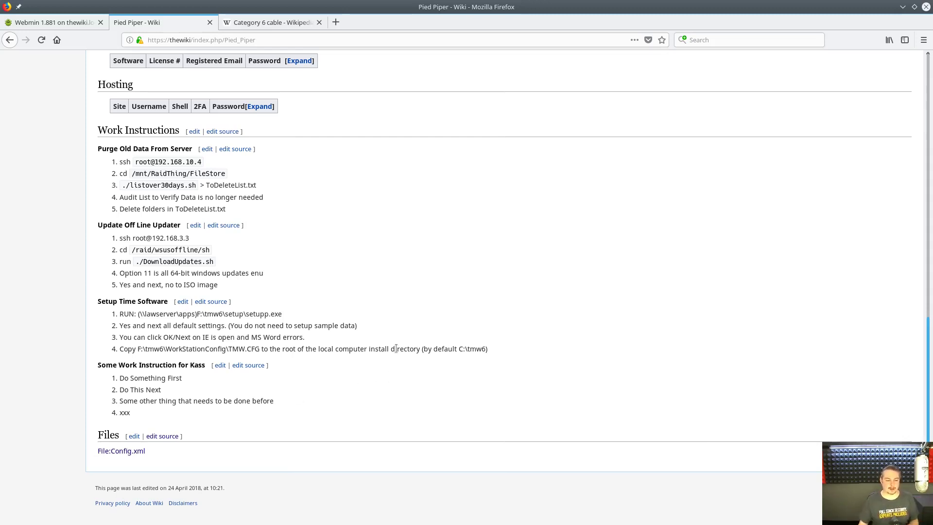
# - Edit Work Instructions and add an empty line after the last Kass step
pyautogui.scroll(3, 282, 336)
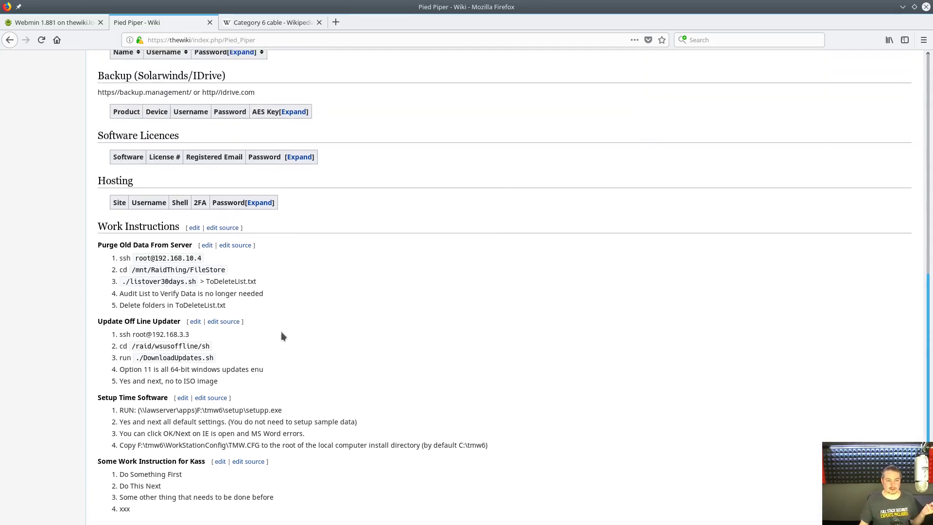
pyautogui.scroll(-3, 252, 242)
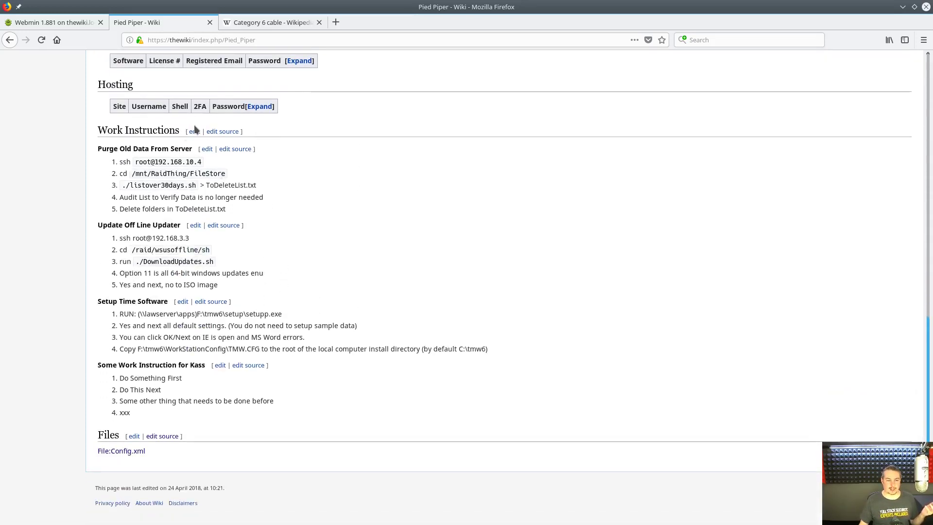
pyautogui.click(195, 131)
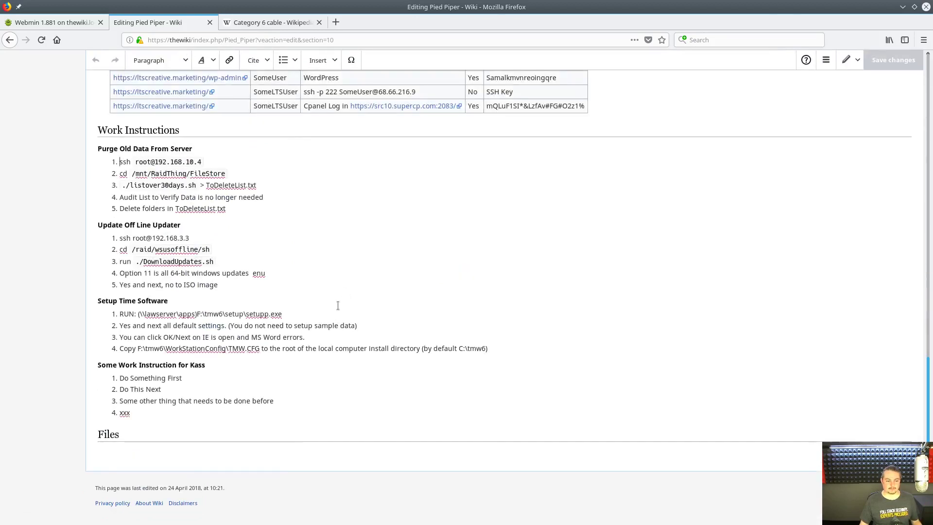
pyautogui.click(361, 422)
pyautogui.press('Return')
pyautogui.press('Return')
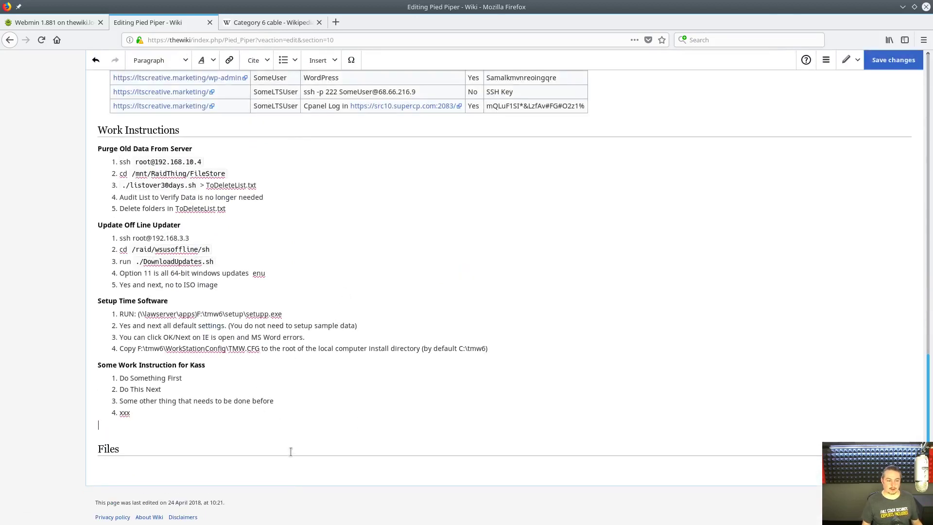
pyautogui.hotkey('ctrl', '4')
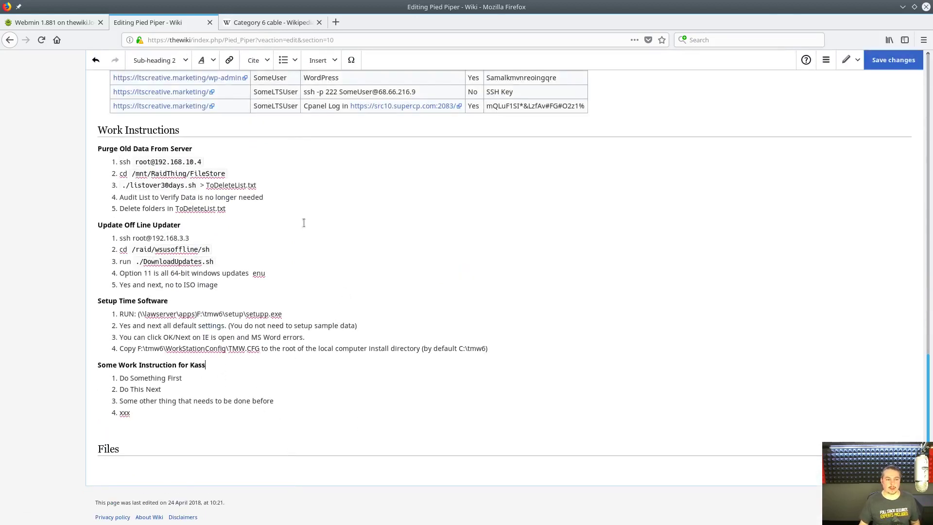
pyautogui.click(206, 131)
pyautogui.click(236, 357)
pyautogui.click(150, 430)
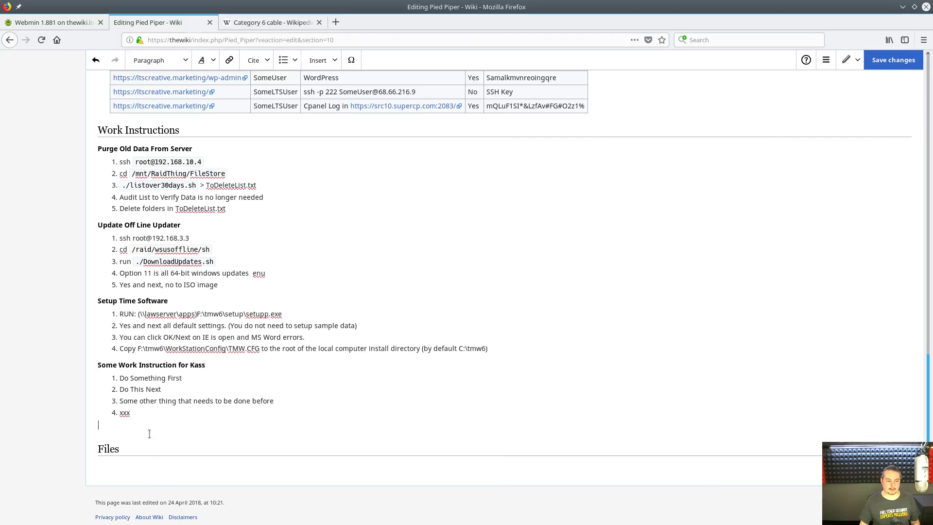
# - Add the sub-heading 'Another Work Instruction' below the Kass steps
pyautogui.click(171, 61)
pyautogui.click(147, 147)
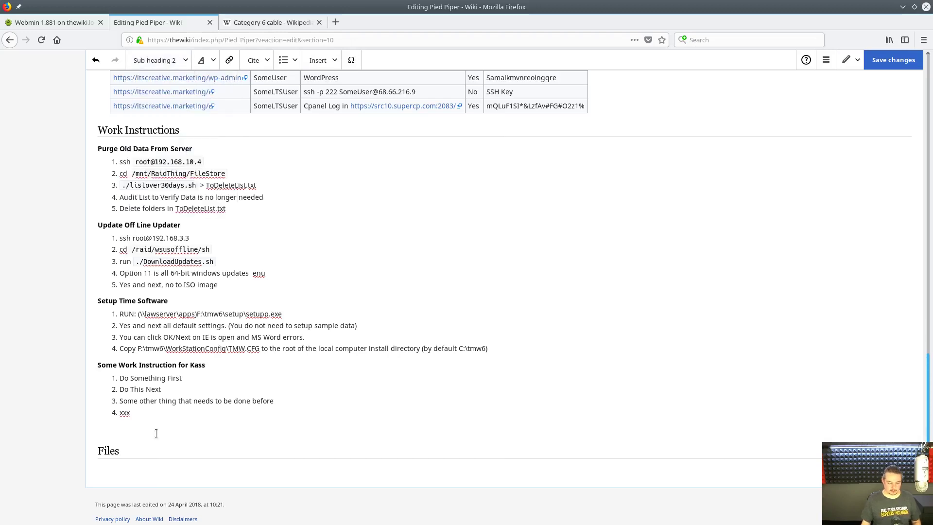
pyautogui.write('ANother')
pyautogui.hotkey('shift', 'Home')
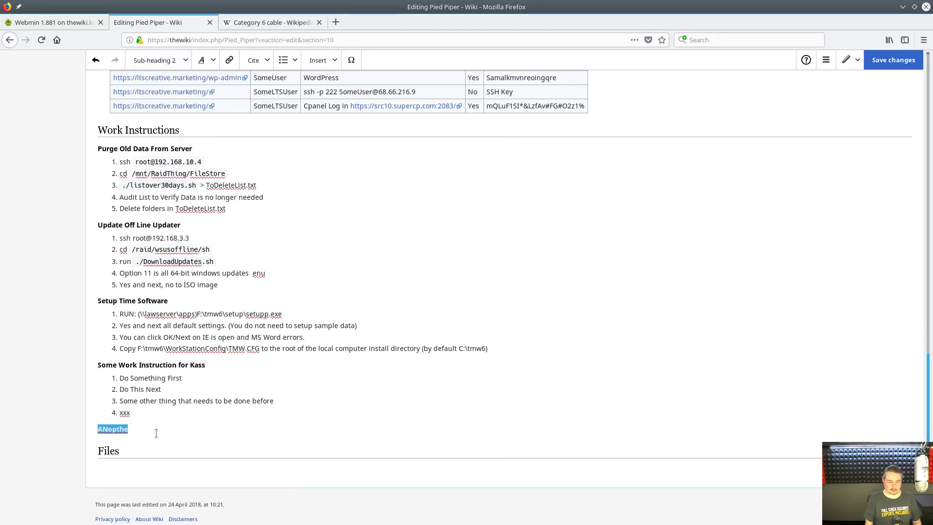
pyautogui.write('Another Work ')
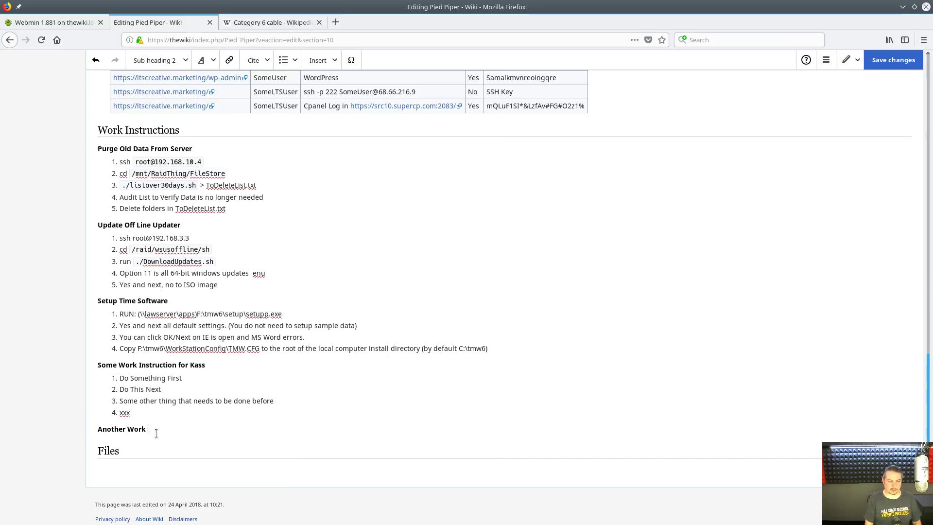
pyautogui.write('Instruction')
pyautogui.press('Return')
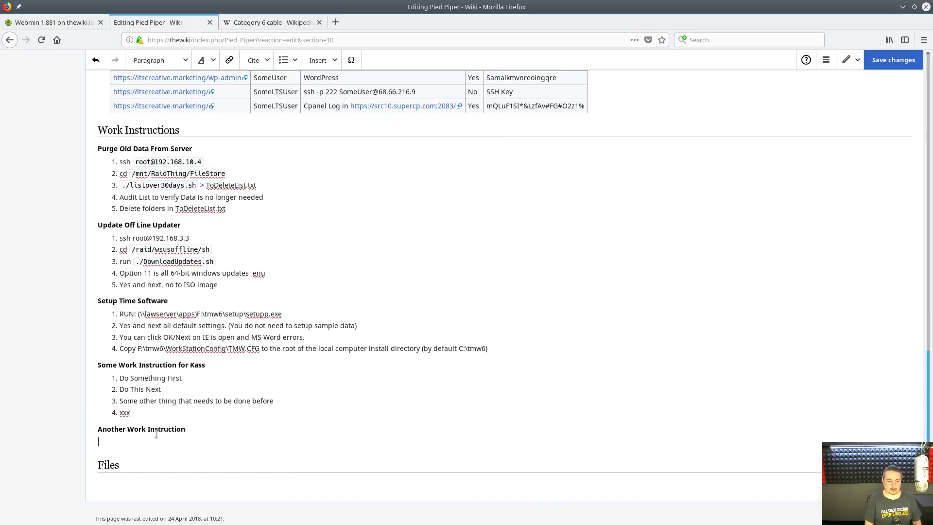
# - Add numbered steps 'This first' and 'This Second' under it and save the page
pyautogui.click(284, 60)
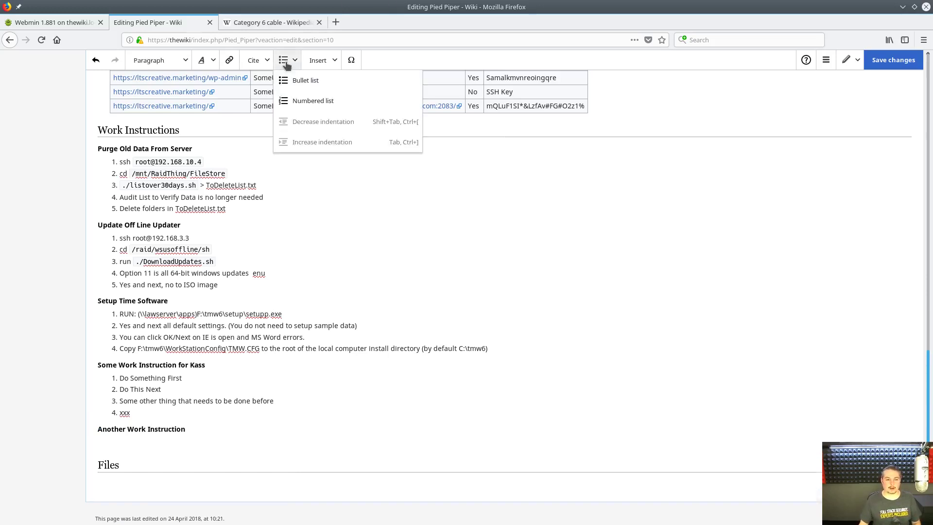
pyautogui.click(320, 102)
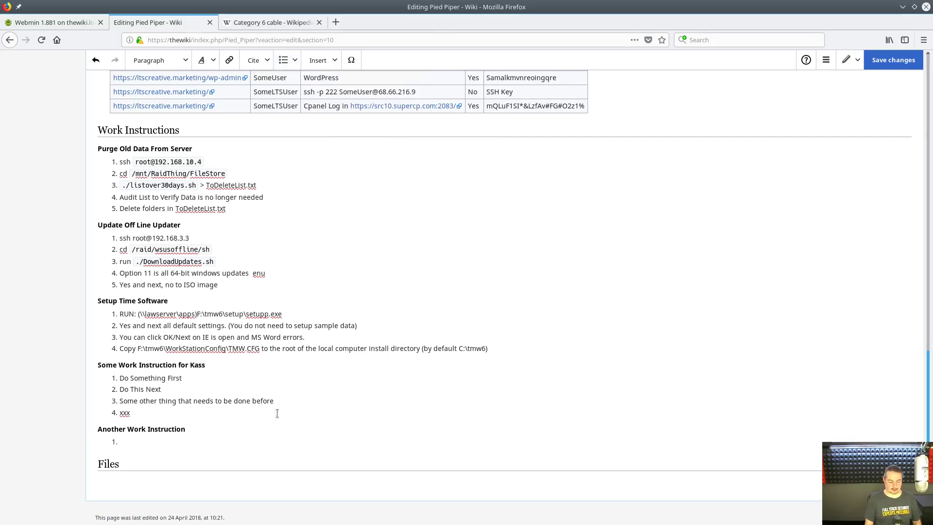
pyautogui.write('S')
pyautogui.press('BackSpace')
pyautogui.write('This')
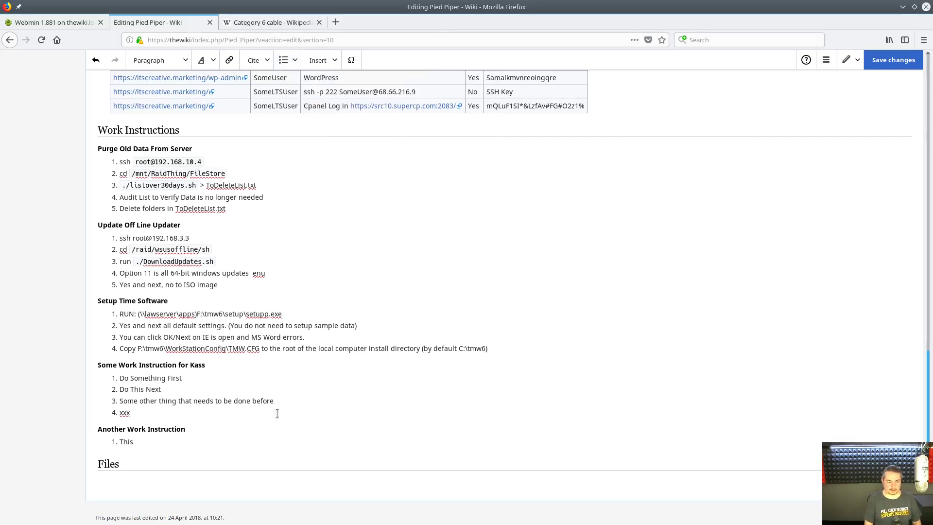
pyautogui.write(' first')
pyautogui.press('Return')
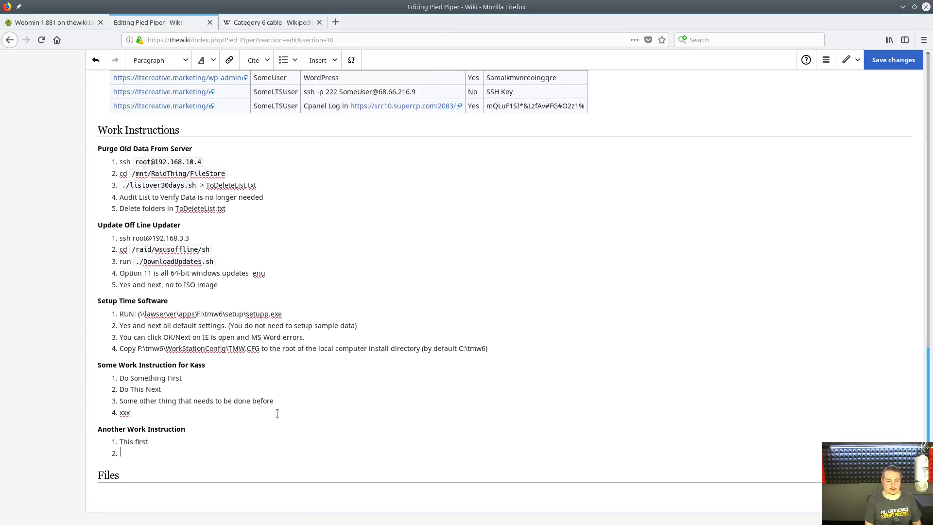
pyautogui.write('This Second')
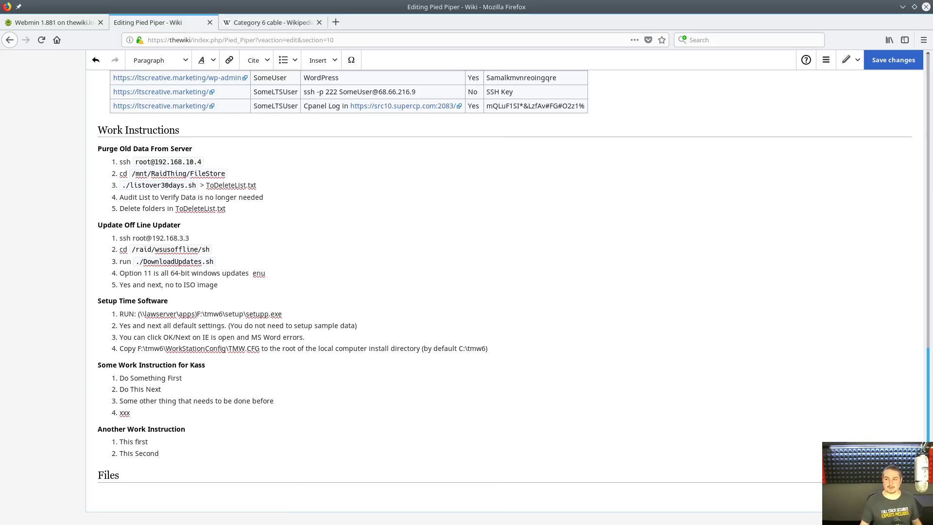
pyautogui.click(907, 61)
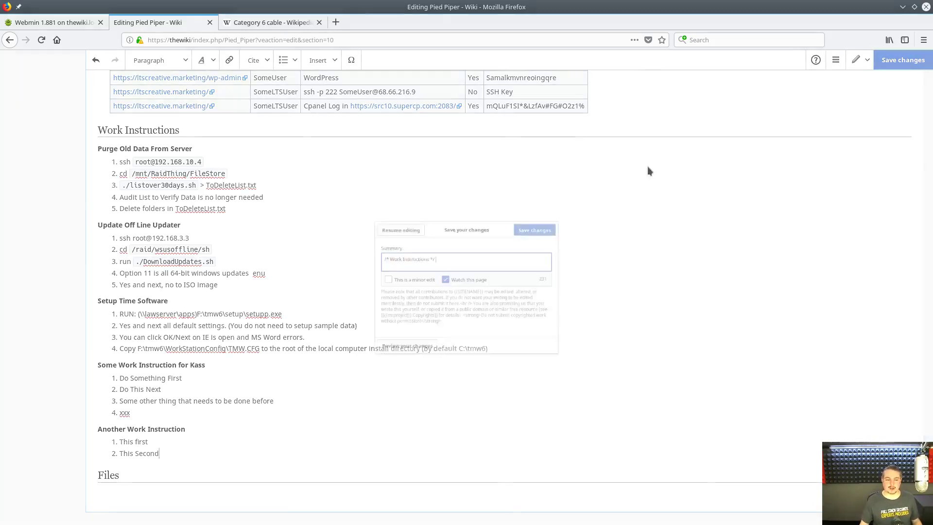
pyautogui.click(554, 215)
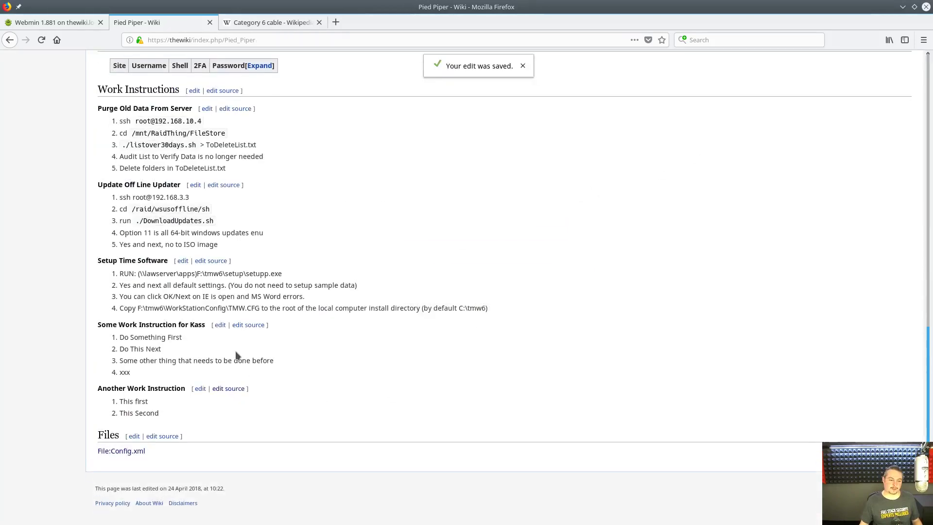
pyautogui.scroll(10, 237, 354)
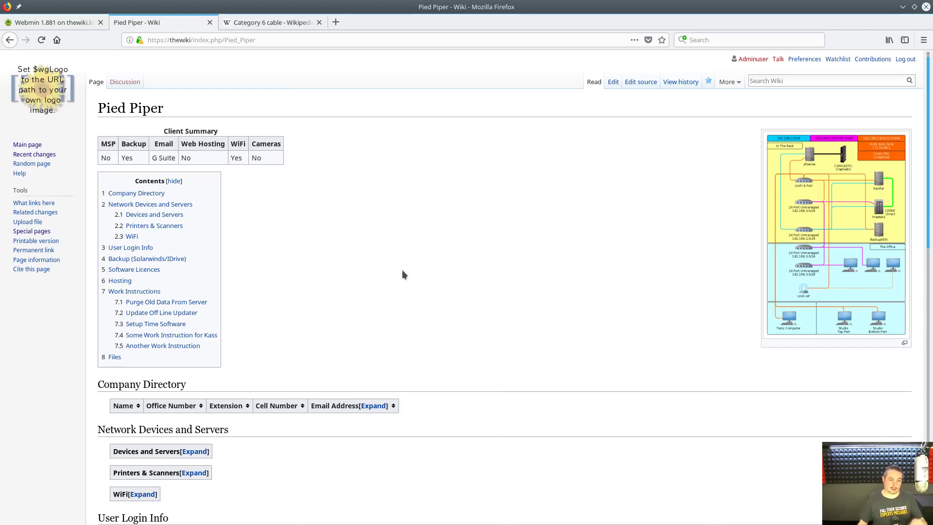
pyautogui.scroll(-3, 402, 275)
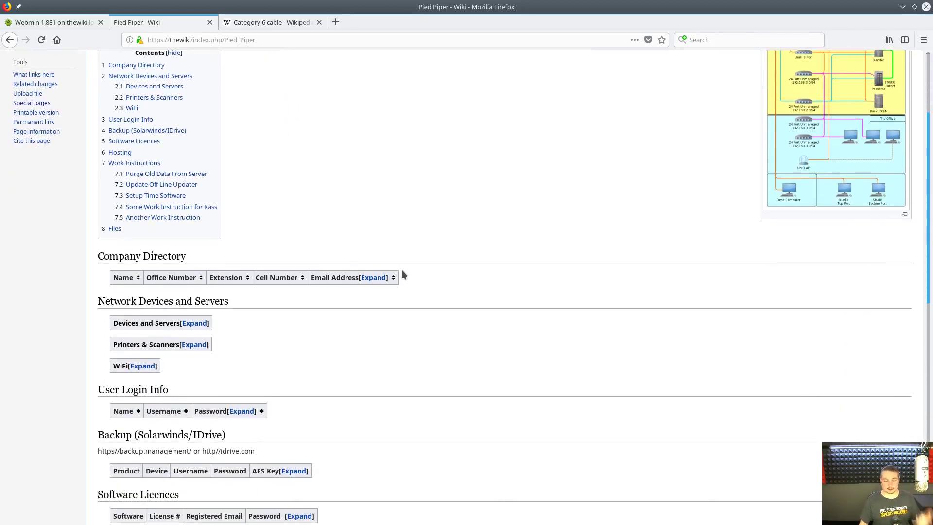
pyautogui.scroll(3, 404, 266)
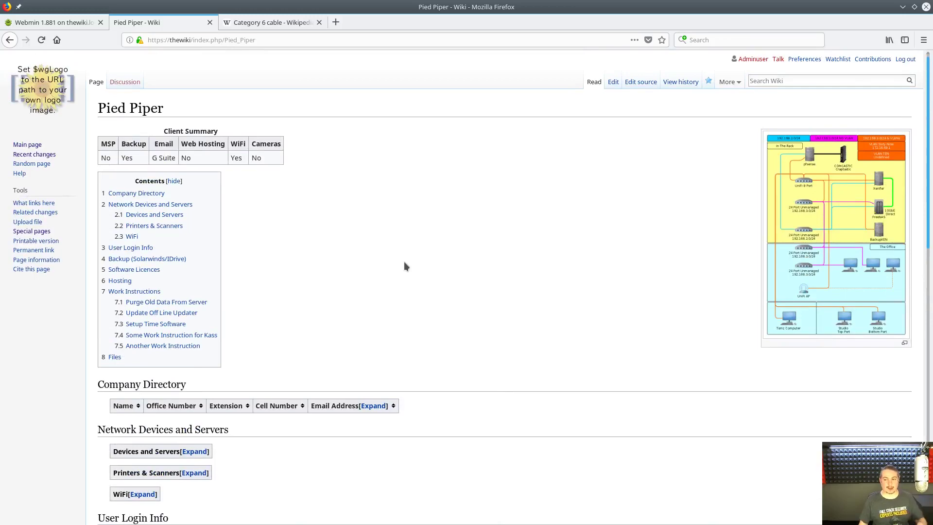
pyautogui.scroll(-9, 398, 262)
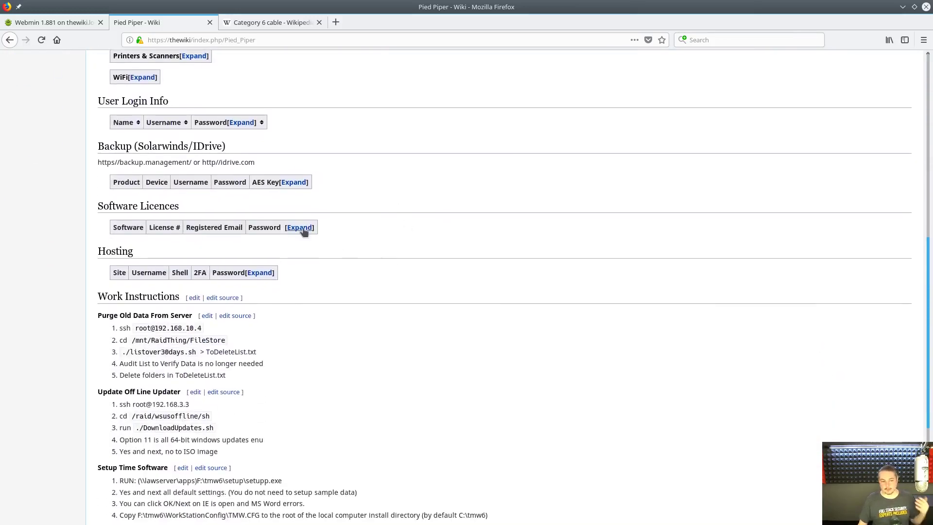
pyautogui.click(294, 229)
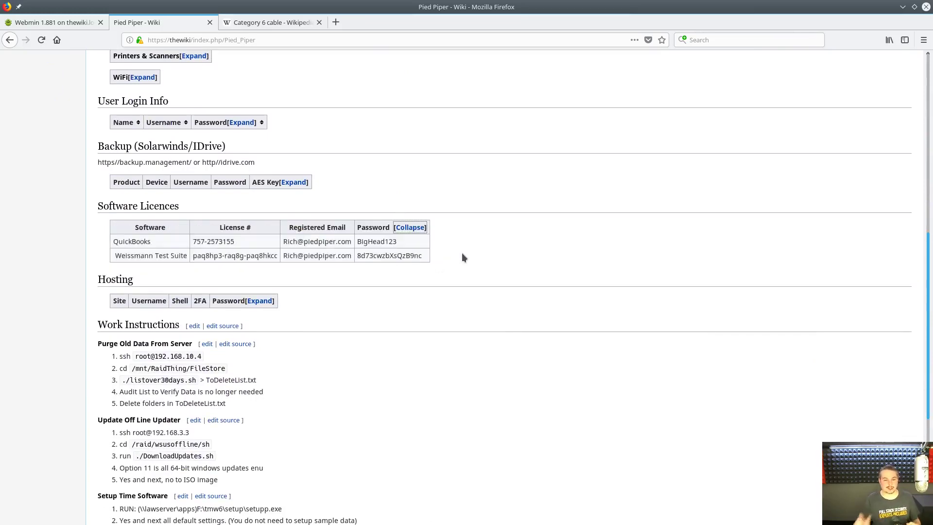
pyautogui.scroll(-5, 388, 321)
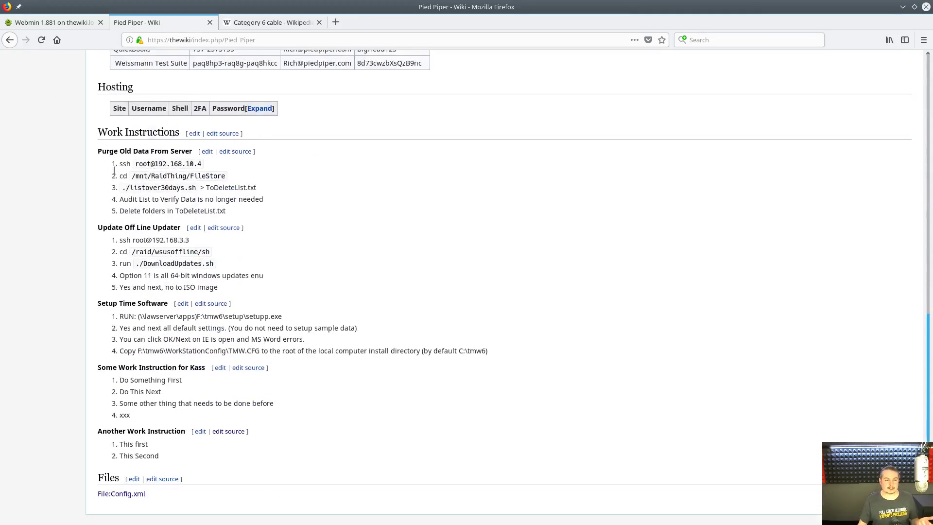
pyautogui.scroll(2, 205, 154)
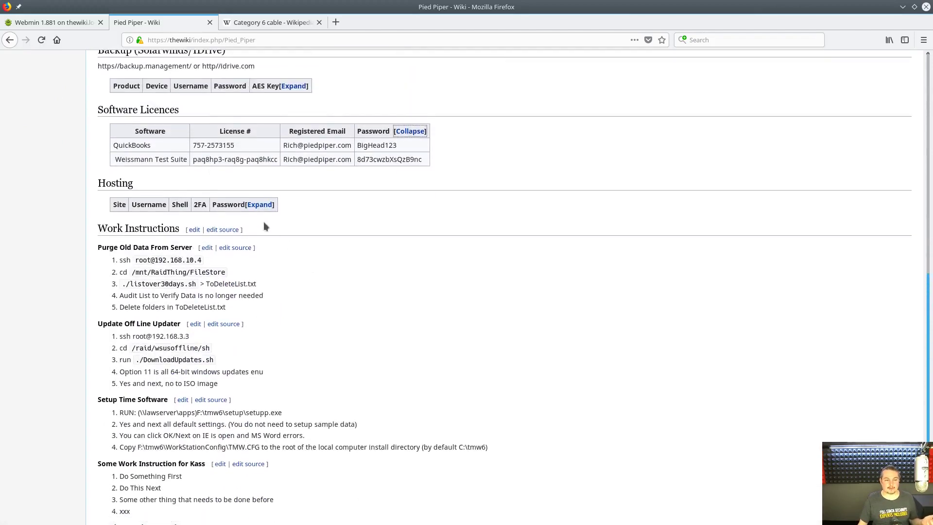
pyautogui.click(260, 204)
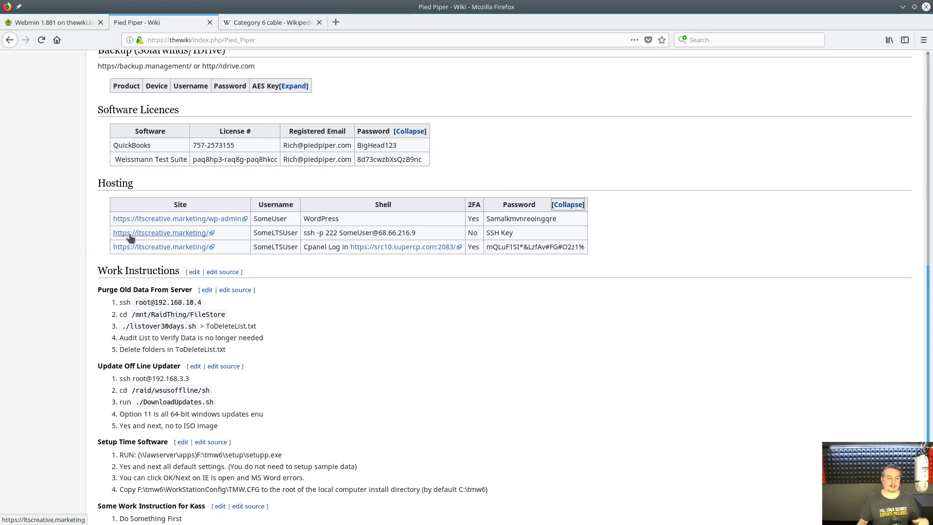
pyautogui.scroll(-4, 560, 360)
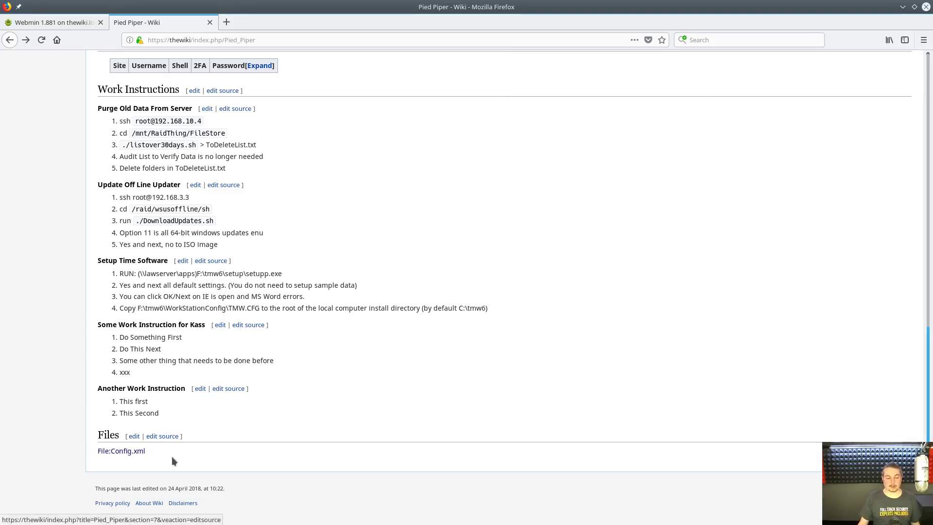
pyautogui.click(164, 436)
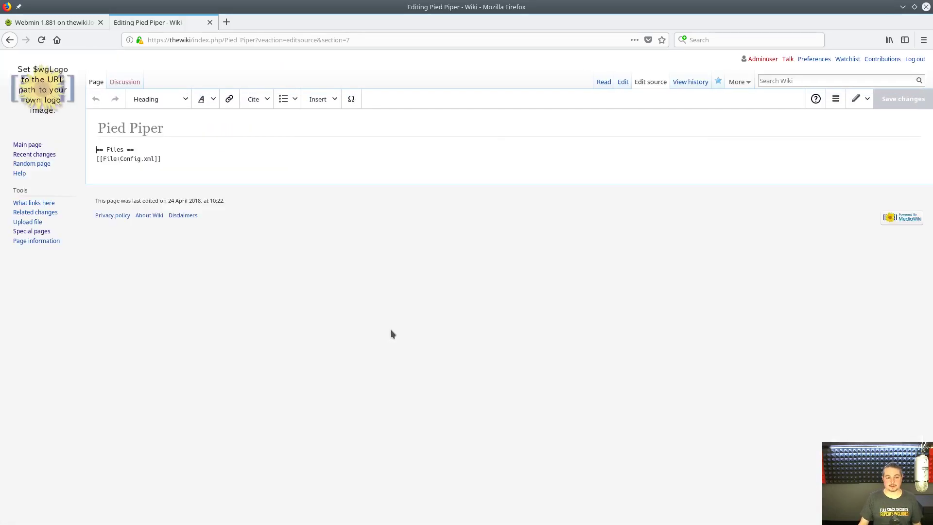
# - Upload PiperFirewall.xml as own work through the Insert media dialog
pyautogui.click(311, 103)
pyautogui.click(332, 119)
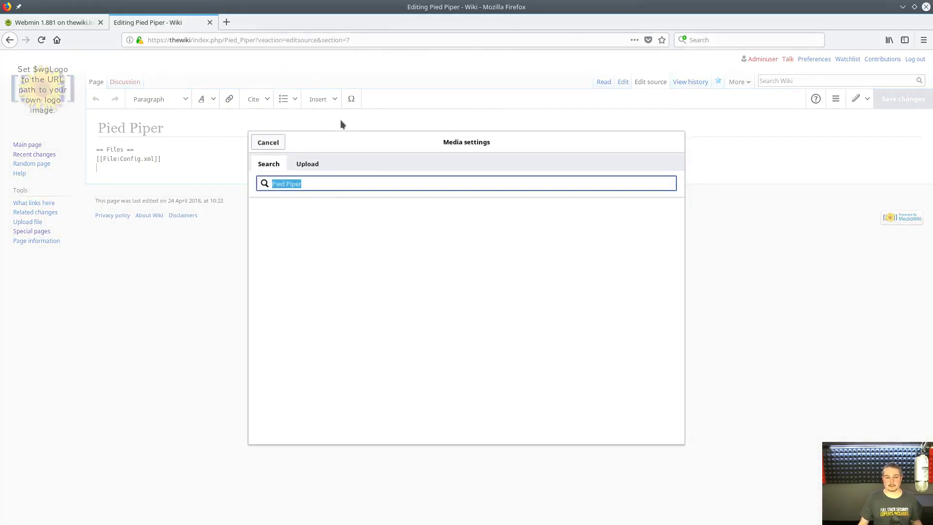
pyautogui.click(310, 170)
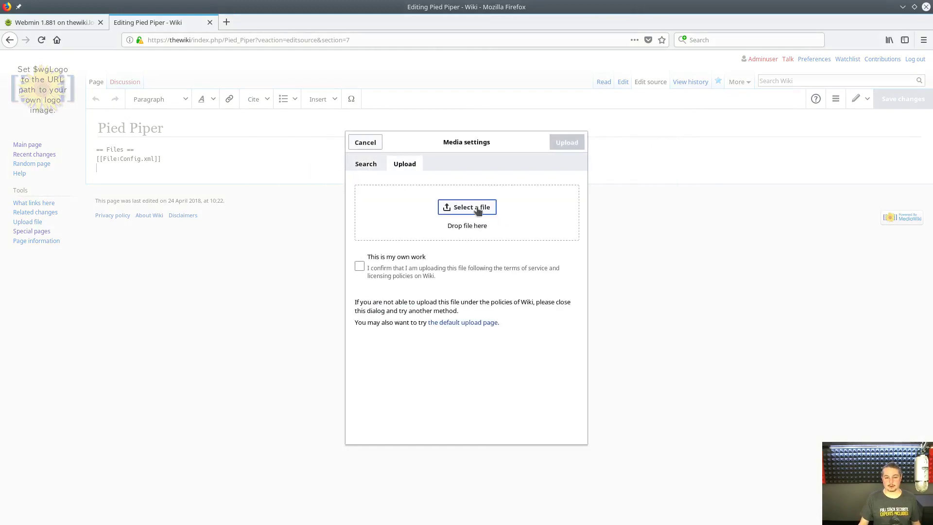
pyautogui.click(474, 208)
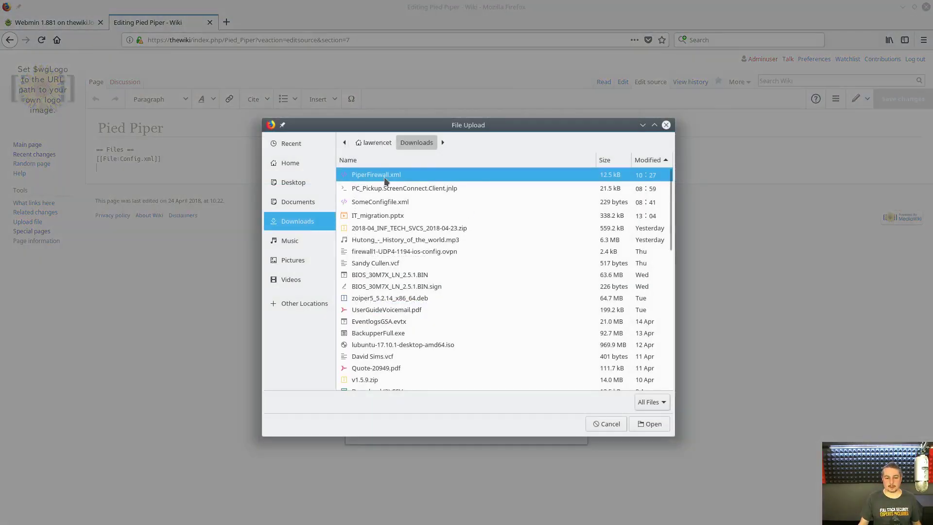
pyautogui.click(643, 425)
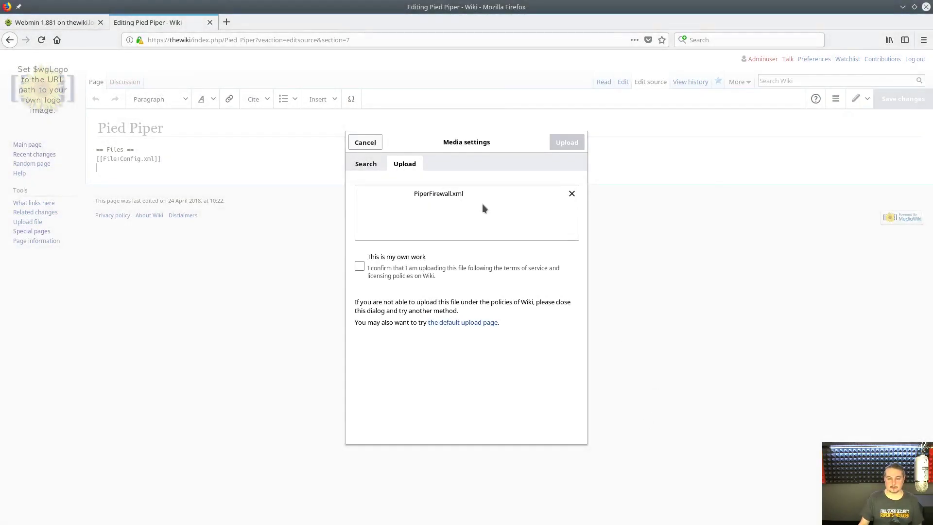
pyautogui.click(372, 267)
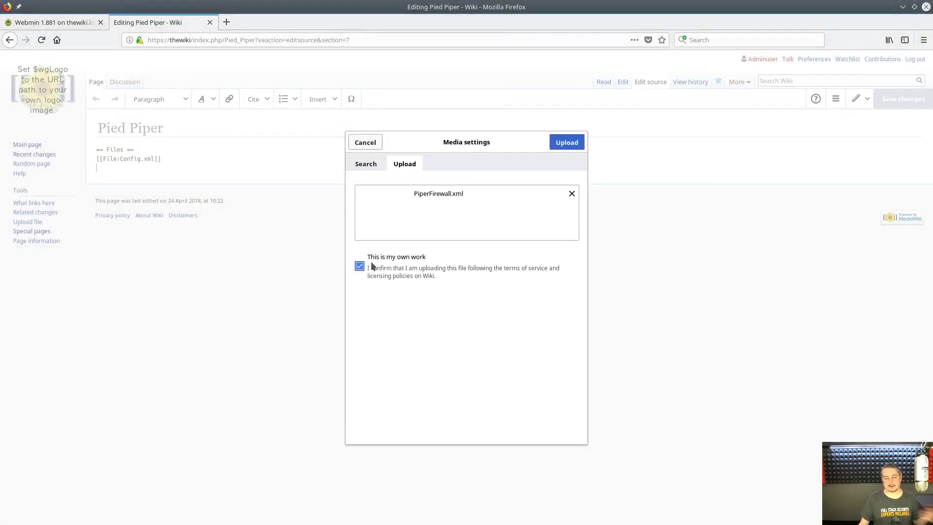
pyautogui.click(569, 143)
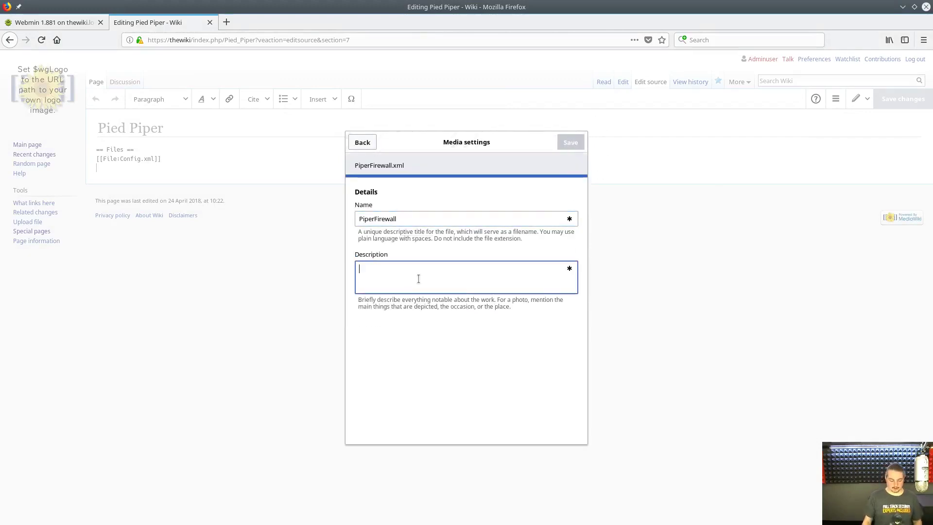
# - Describe it as 'Backup of Firewall before changes on 4/20' and insert its link
pyautogui.write('Backu')
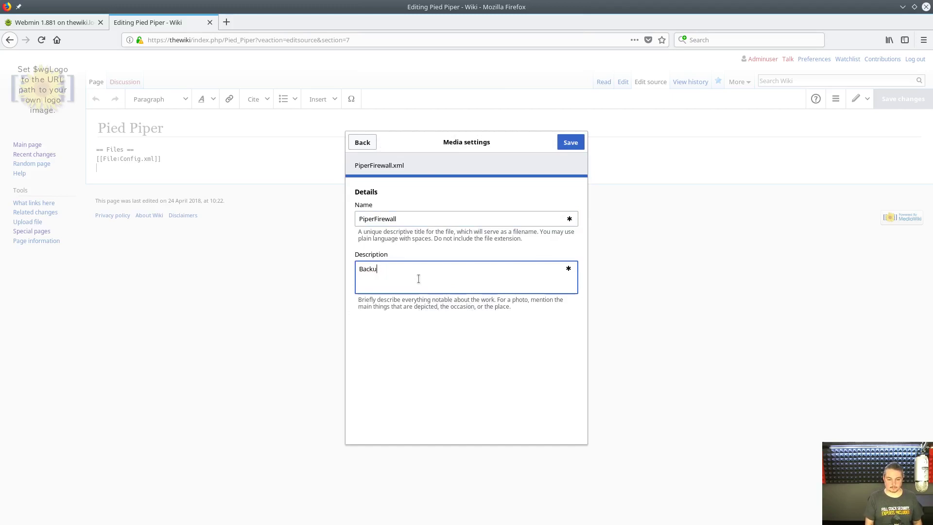
pyautogui.write('p of Firewall')
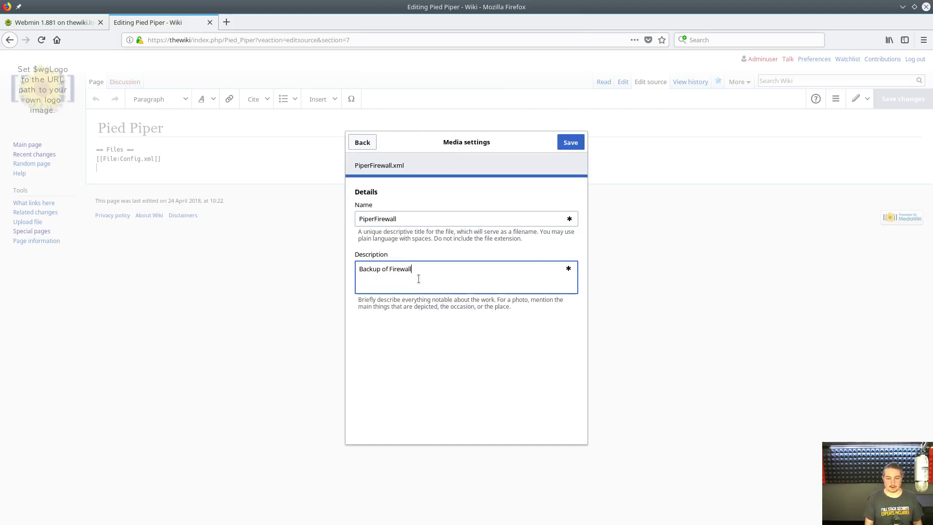
pyautogui.write(' before changes')
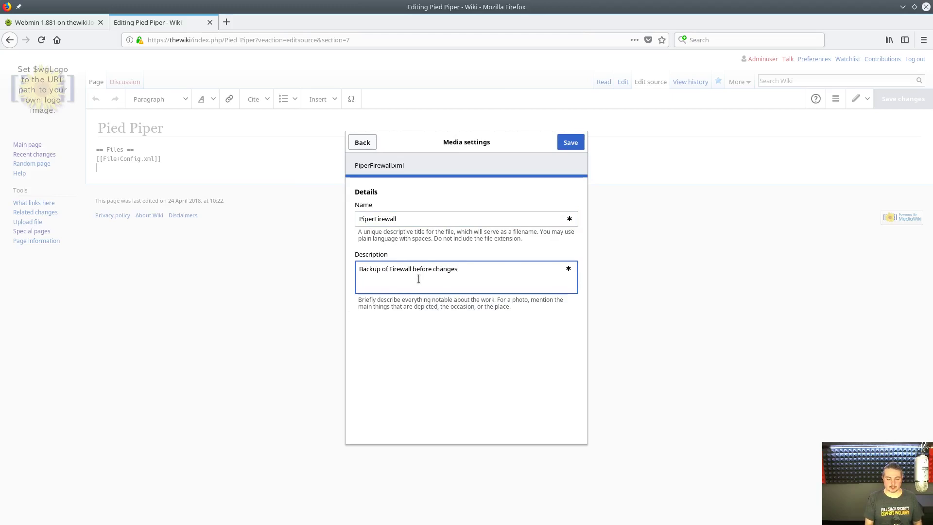
pyautogui.write(' on 4/20')
pyautogui.click(573, 150)
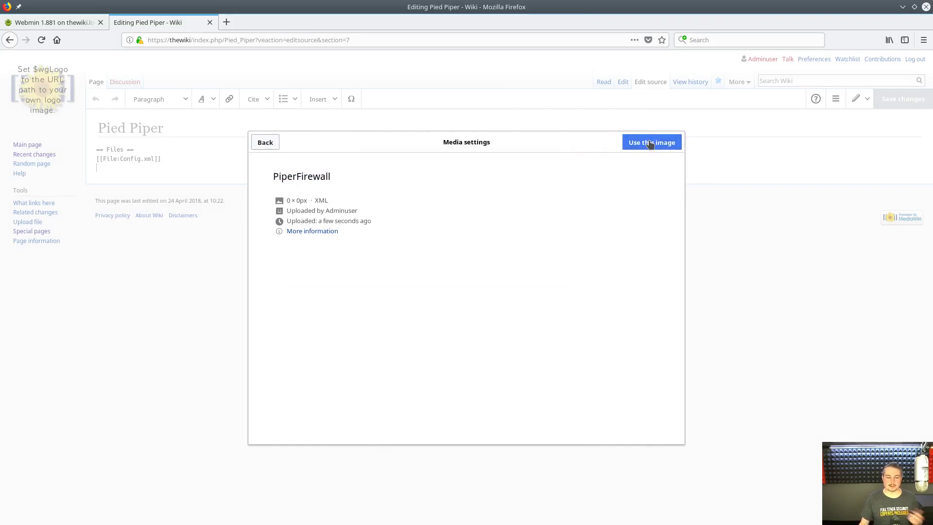
pyautogui.click(650, 143)
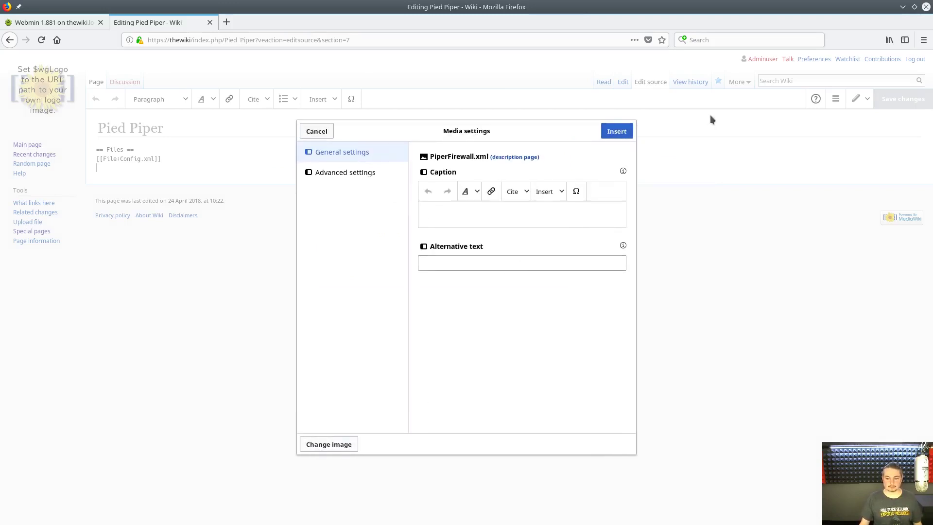
pyautogui.click(609, 131)
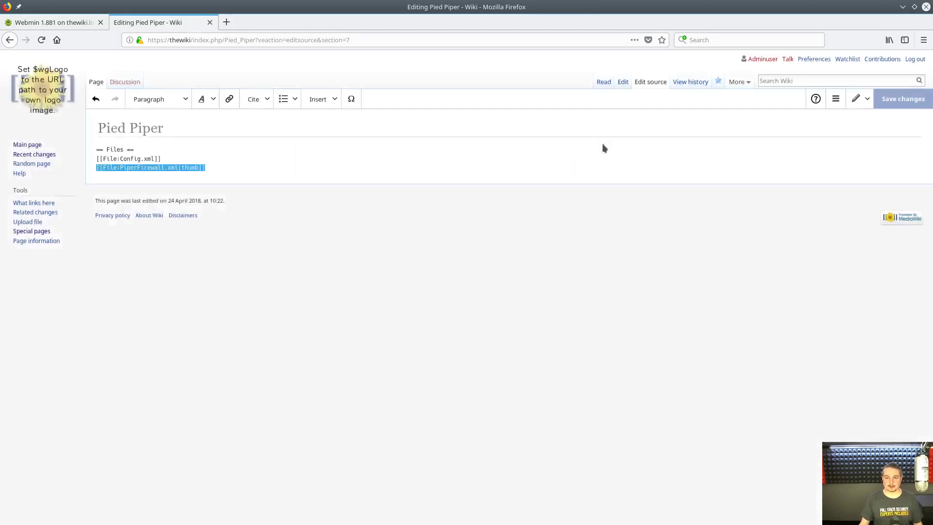
# - Remove the thumb option from the PiperFirewall.xml link and save the page
pyautogui.click(263, 159)
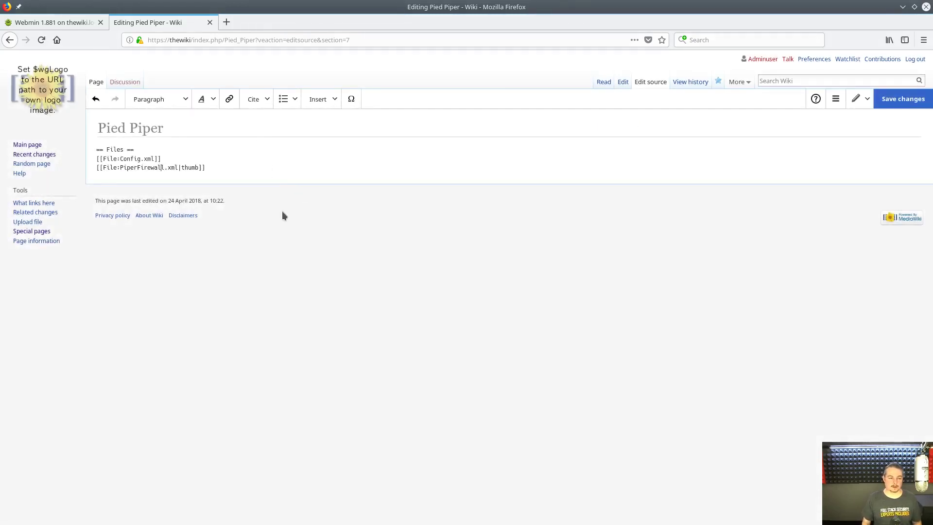
pyautogui.press('Right')
pyautogui.press('Right')
pyautogui.press('Right')
pyautogui.press('Delete')
pyautogui.press('Delete')
pyautogui.press('Delete')
pyautogui.press('Delete')
pyautogui.press('Delete')
pyautogui.press('Delete')
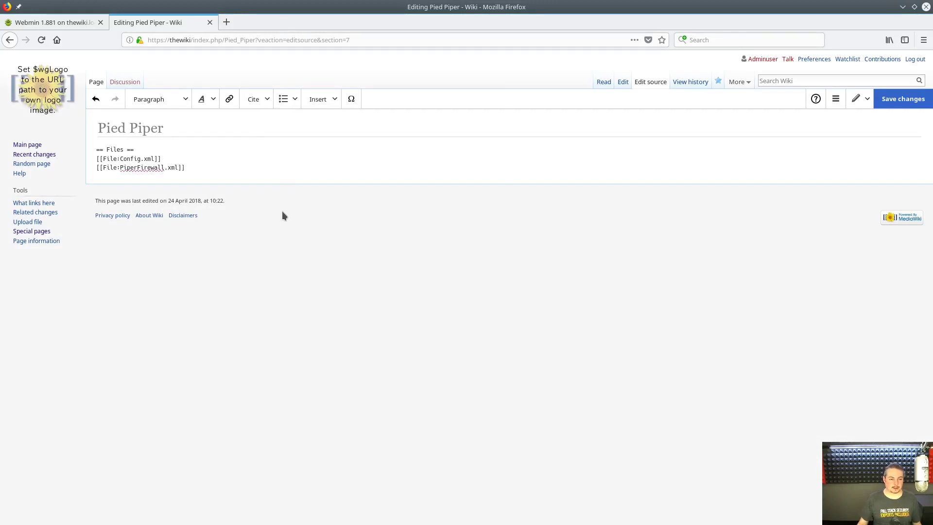
pyautogui.click(385, 149)
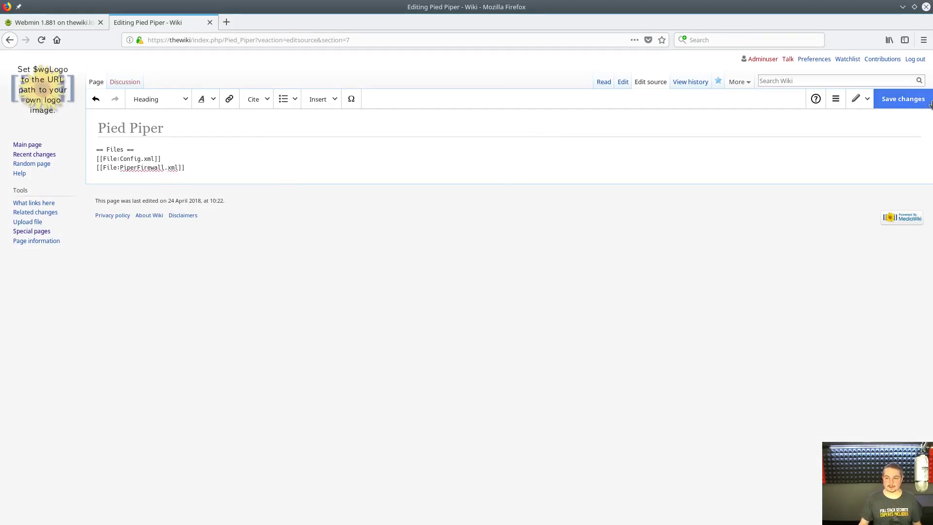
pyautogui.click(900, 105)
pyautogui.click(557, 214)
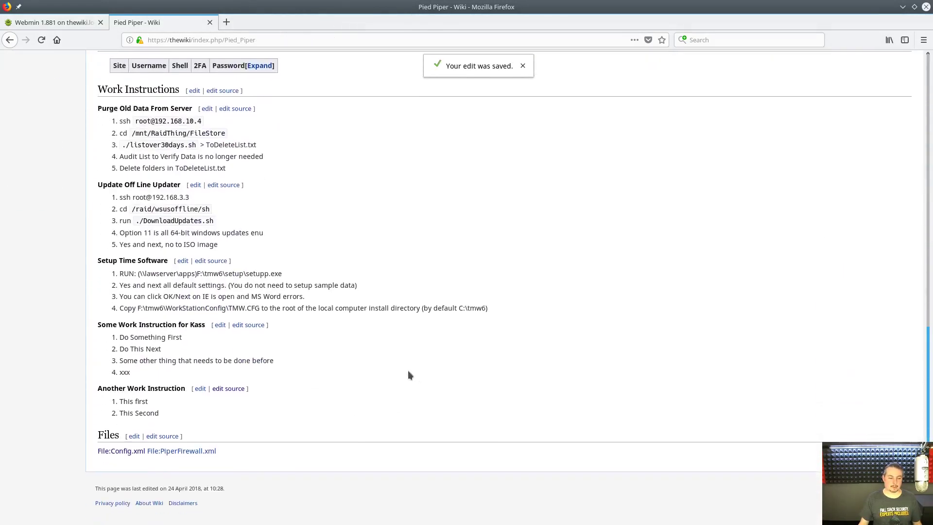
# - View the PiperFirewall.xml file page and return to the Pied Piper page
pyautogui.click(195, 452)
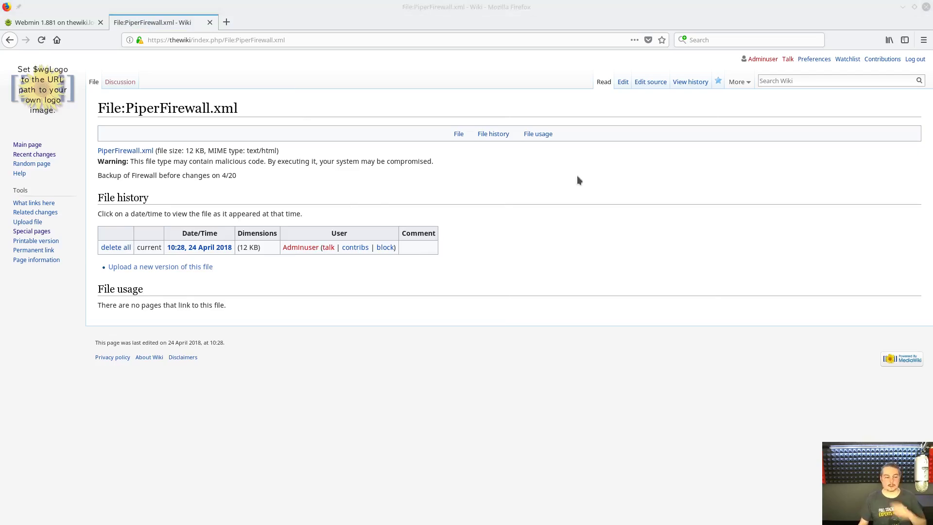
pyautogui.hotkey('alt', 'Left')
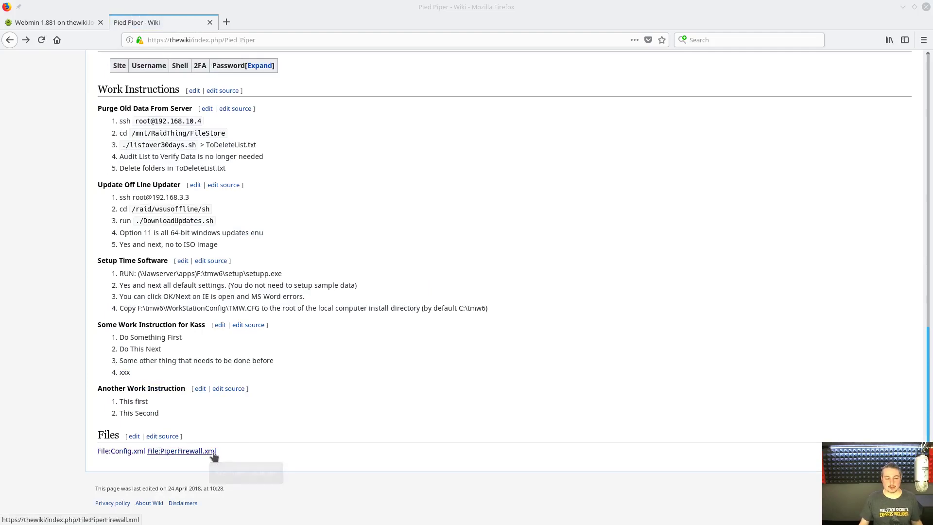
pyautogui.click(132, 439)
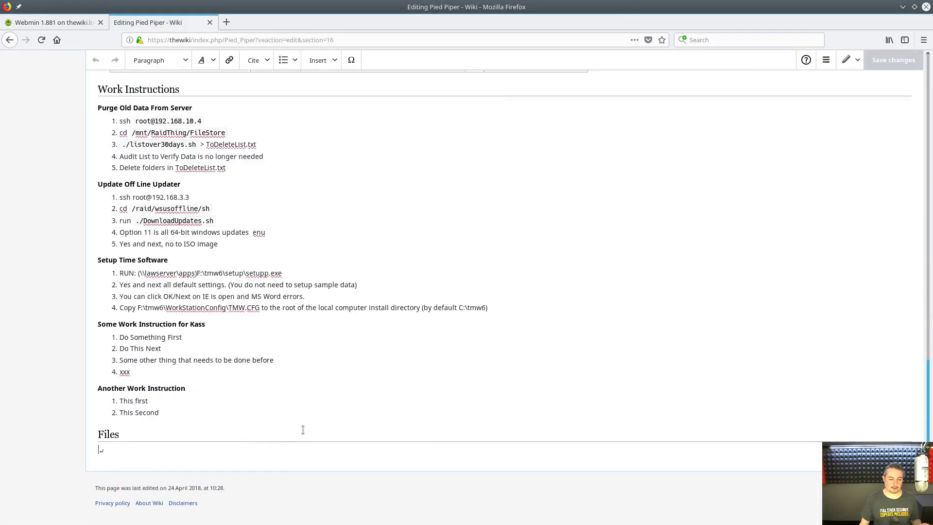
pyautogui.hotkey('alt', 'Left')
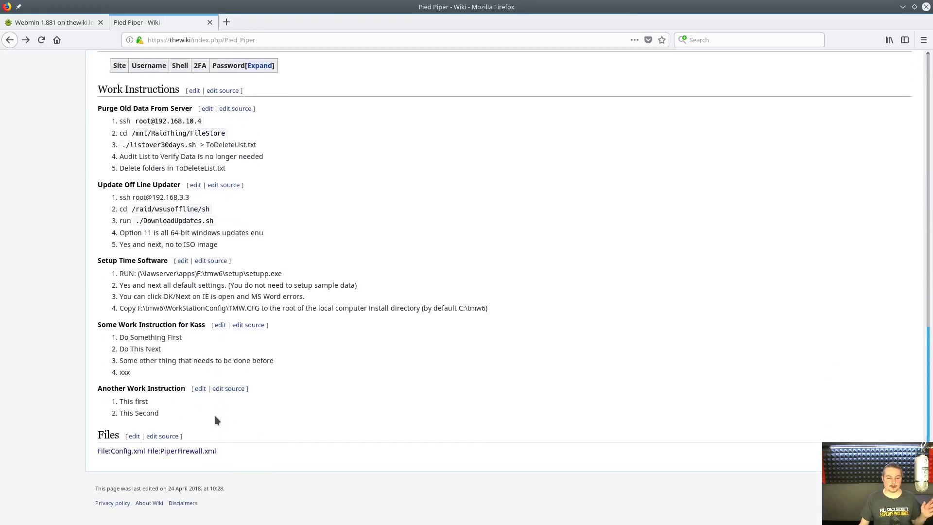
# - Add a line break after the Config.xml link in the Files wikitext and save
pyautogui.click(155, 437)
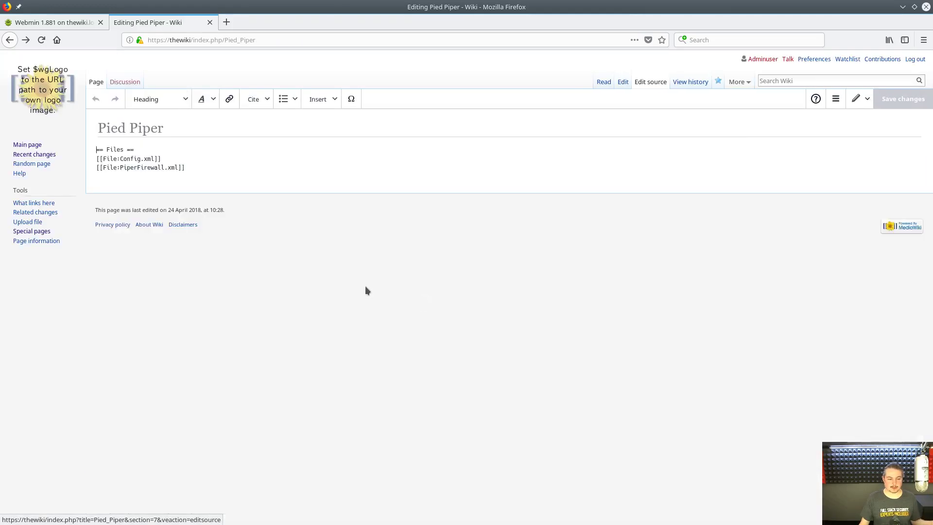
pyautogui.click(234, 148)
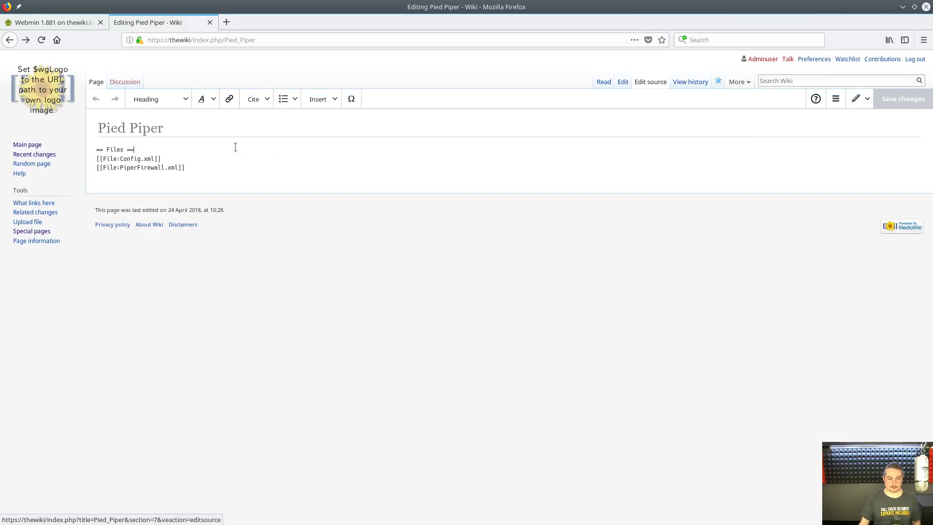
pyautogui.click(216, 158)
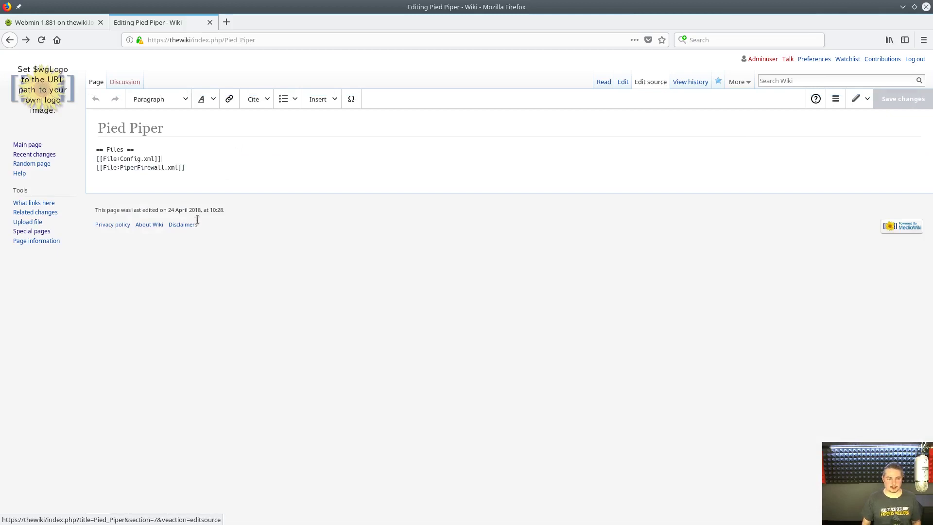
pyautogui.press('Return')
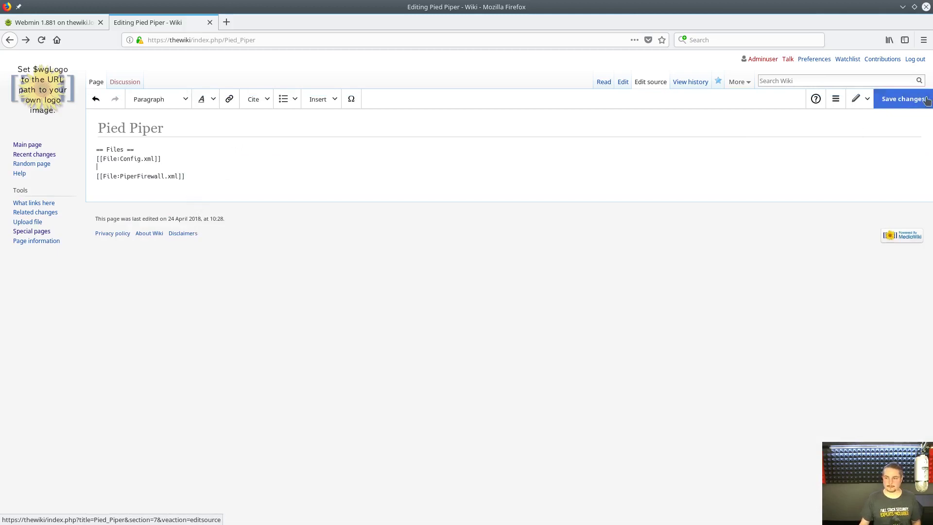
pyautogui.click(903, 99)
pyautogui.click(554, 222)
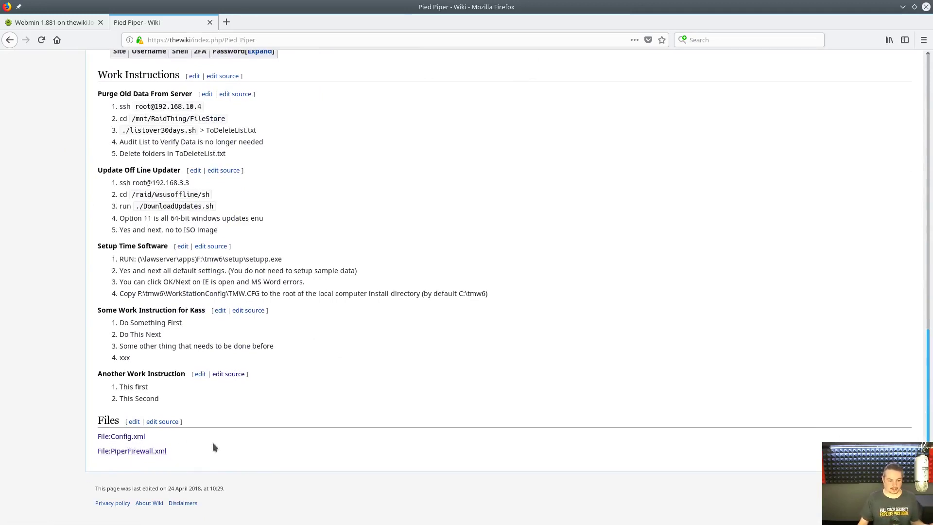
# - Upload PiperFirewall.xml as a new version of File:PiperFirewall.xml noted 'Some change made'
pyautogui.click(135, 451)
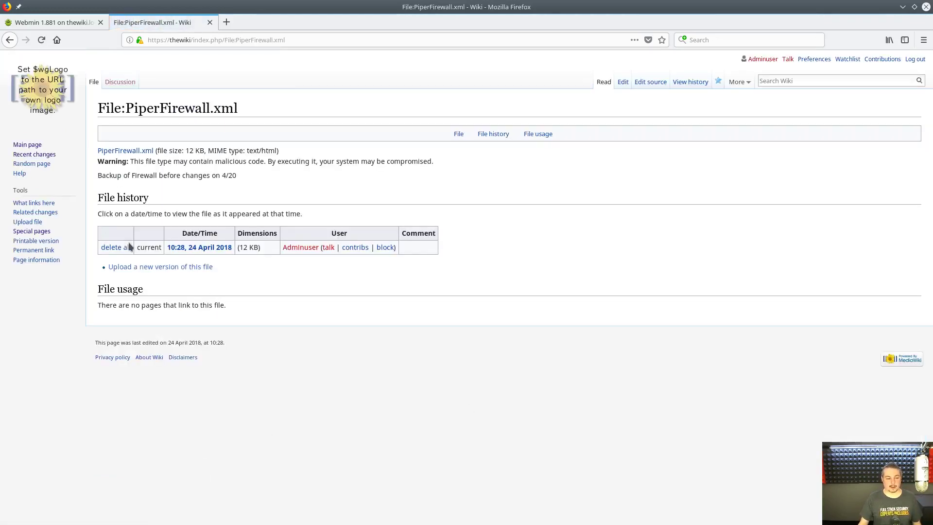
pyautogui.click(159, 270)
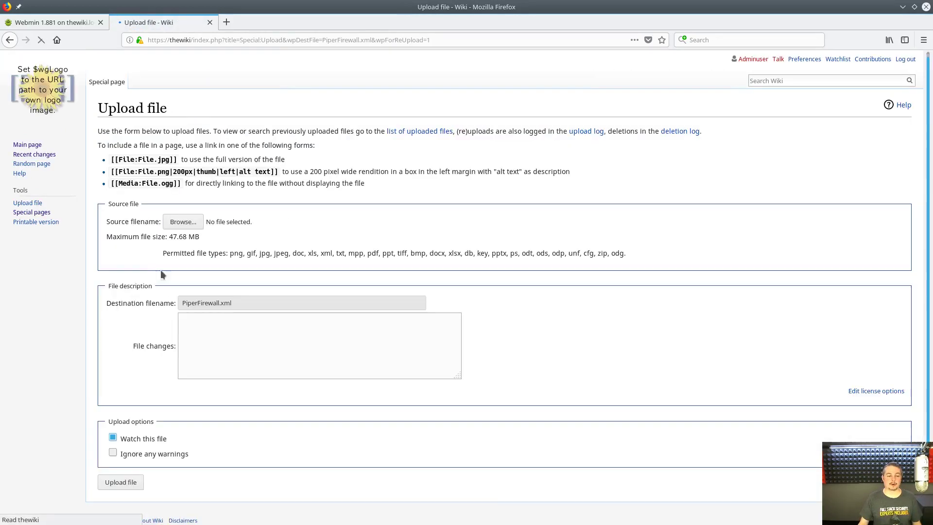
pyautogui.click(166, 221)
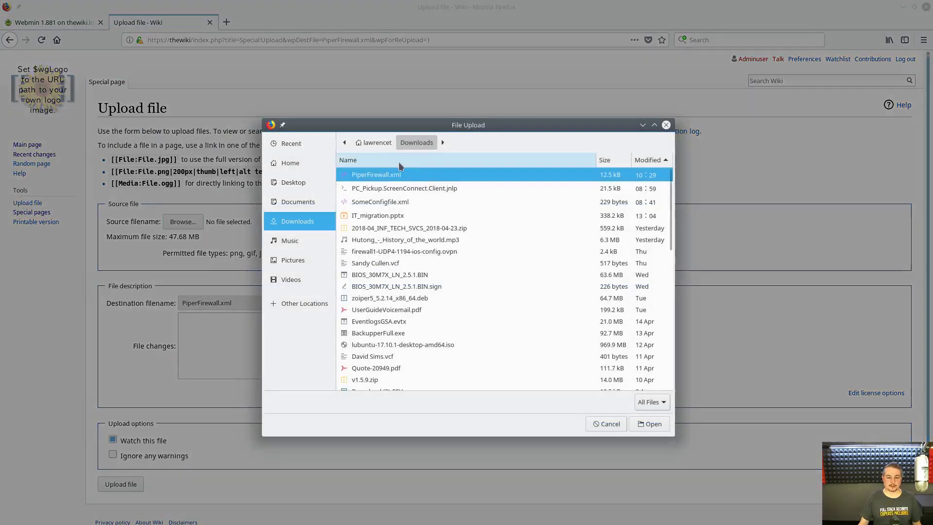
pyautogui.click(652, 423)
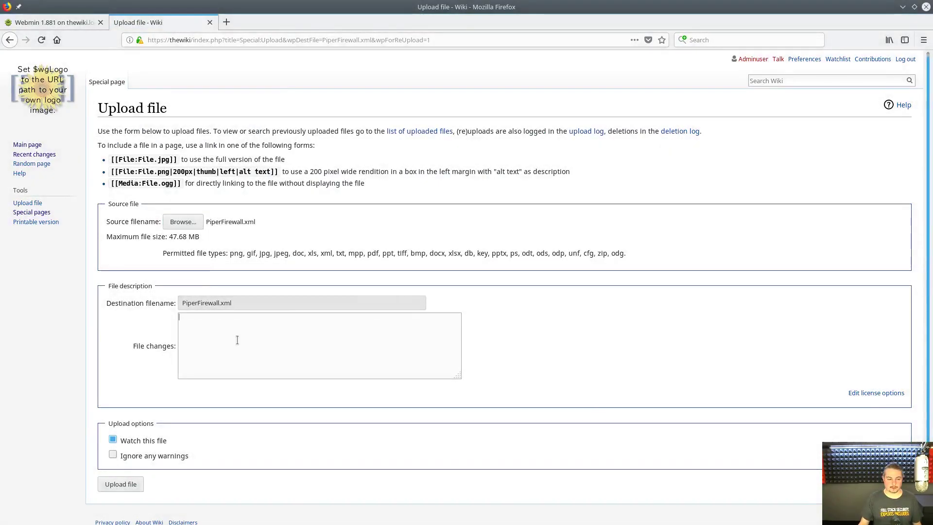
pyautogui.click(222, 353)
pyautogui.write('Some change made')
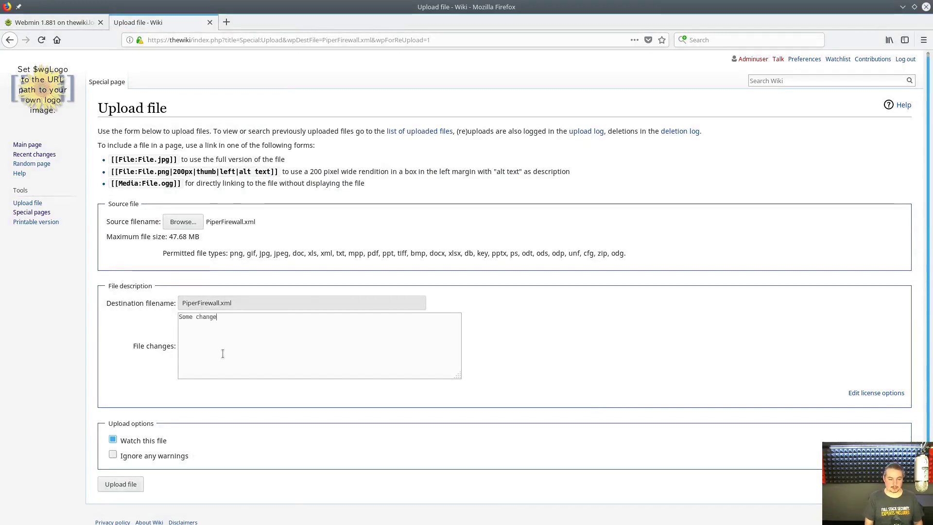
pyautogui.click(127, 483)
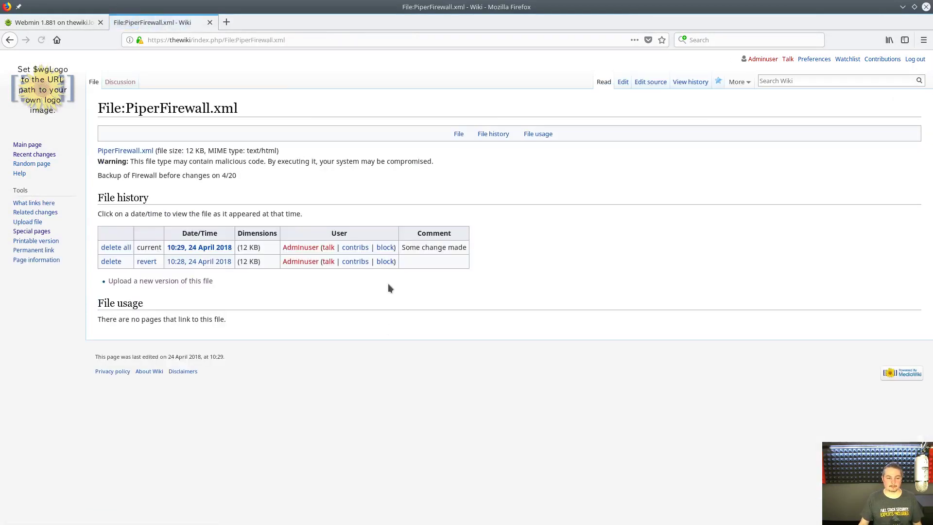
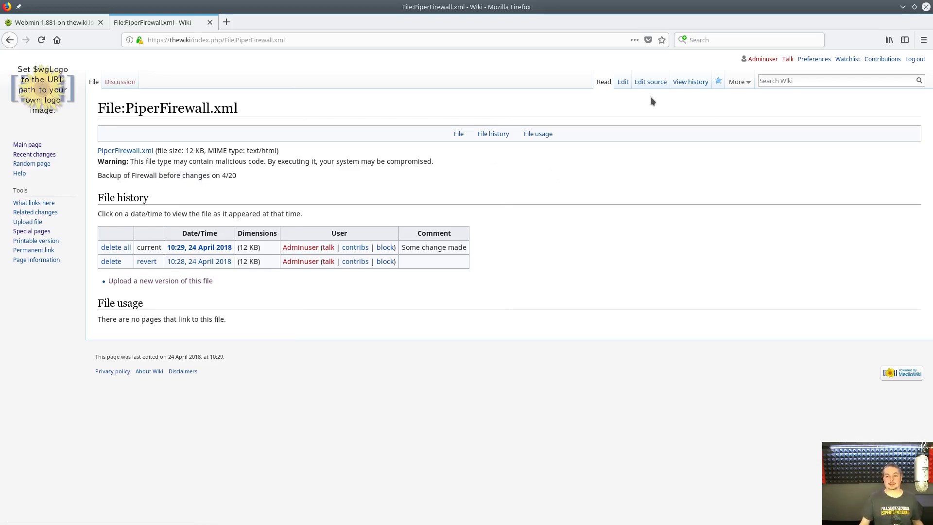
# - Compare the two PiperFirewall.xml revisions from the file history, then return to the history list
pyautogui.click(690, 82)
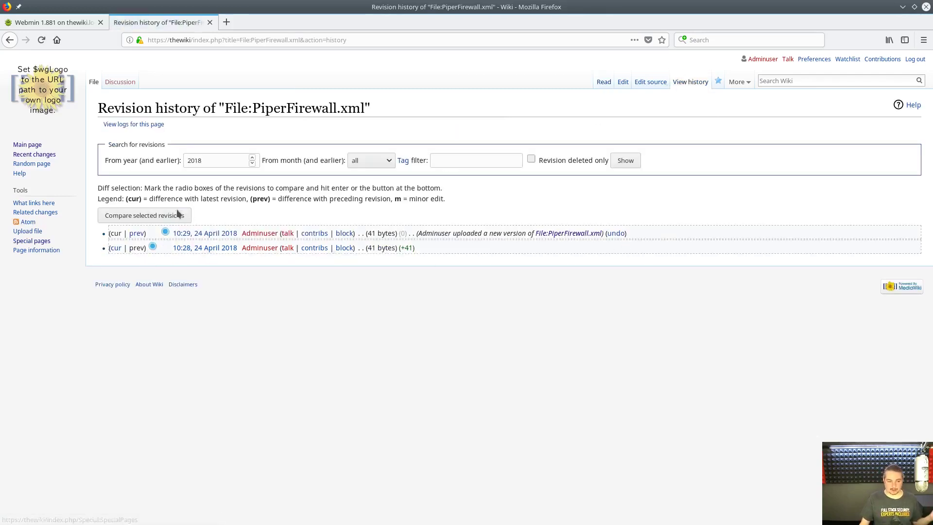
pyautogui.click(126, 218)
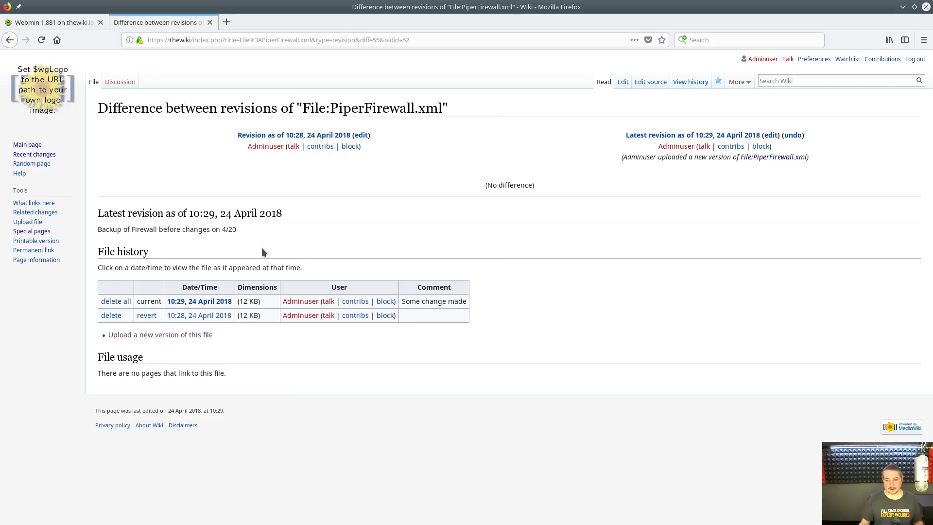
pyautogui.hotkey('alt', 'Left')
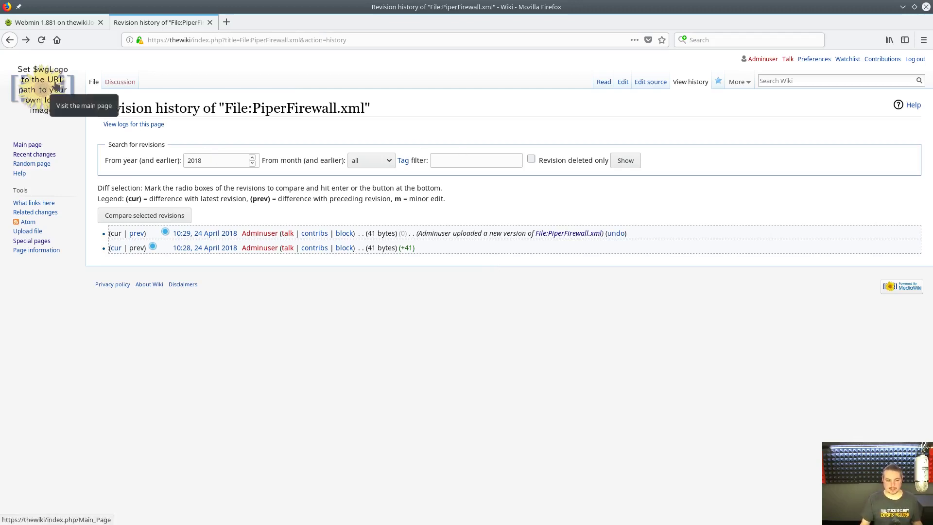
pyautogui.click(791, 79)
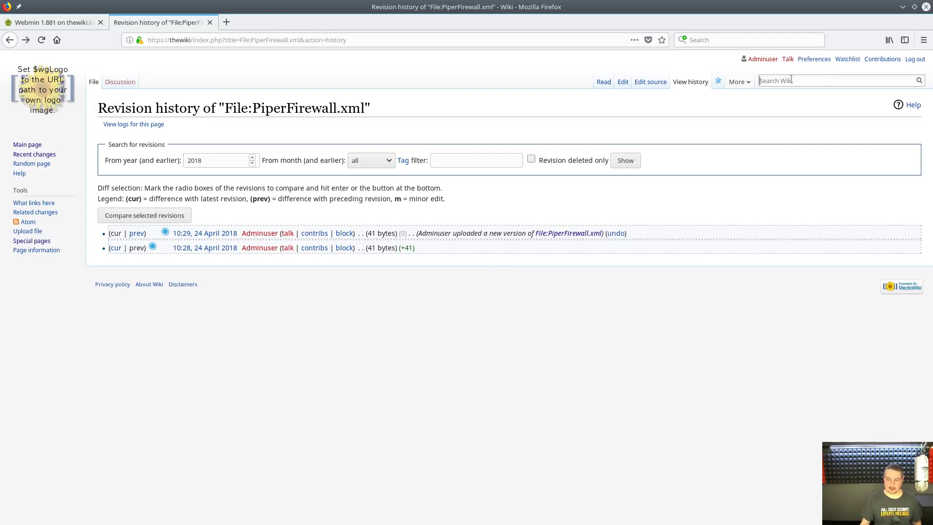
# - From the Pied Piper page, delete all versions of File:Config.xml
pyautogui.write('Pie')
pyautogui.click(776, 92)
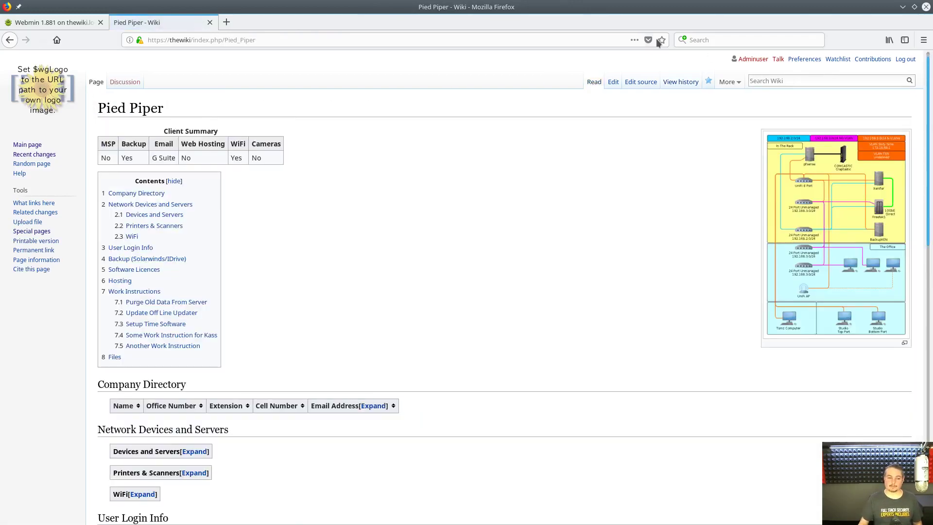
pyautogui.scroll(-10, 336, 422)
pyautogui.scroll(-3, 379, 389)
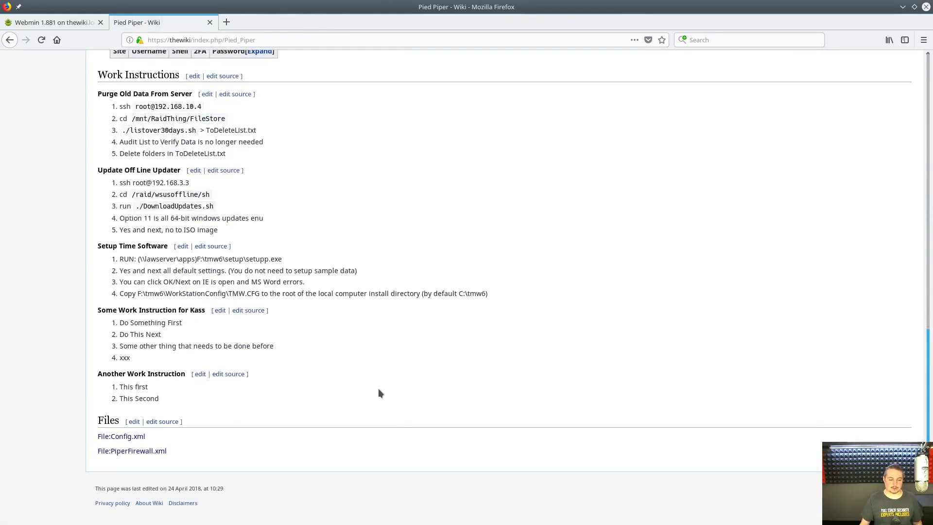
pyautogui.click(105, 437)
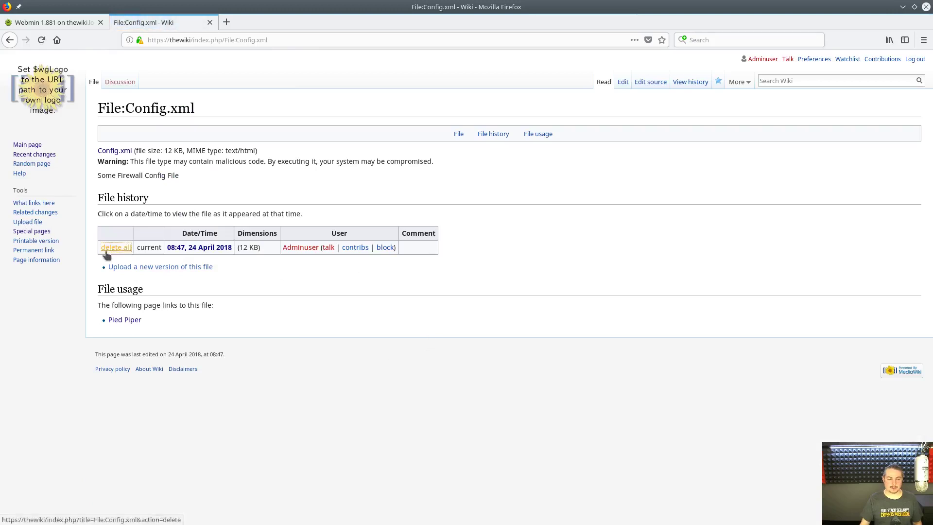
pyautogui.click(114, 248)
pyautogui.click(206, 227)
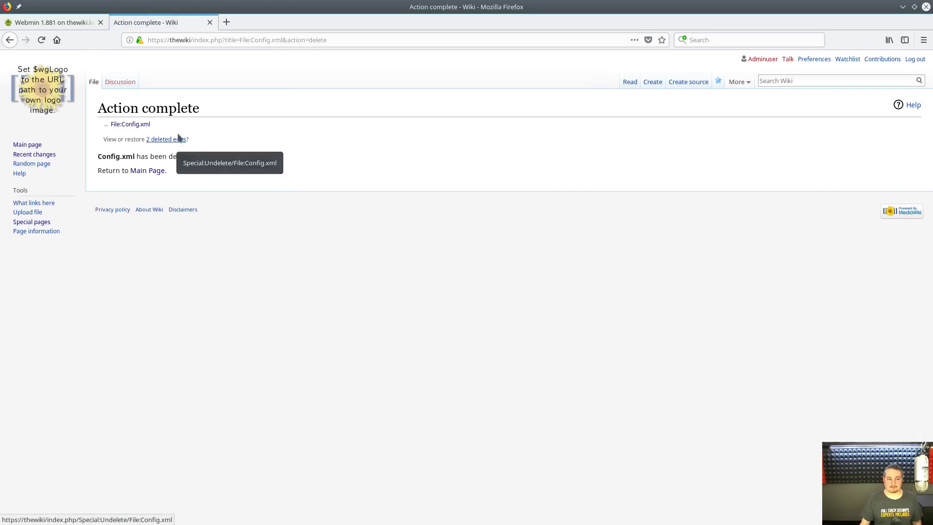
# - In a new tab, reopen the deleted Config.xml link from Pied Piper and open its view/restore page
pyautogui.middleClick(147, 170)
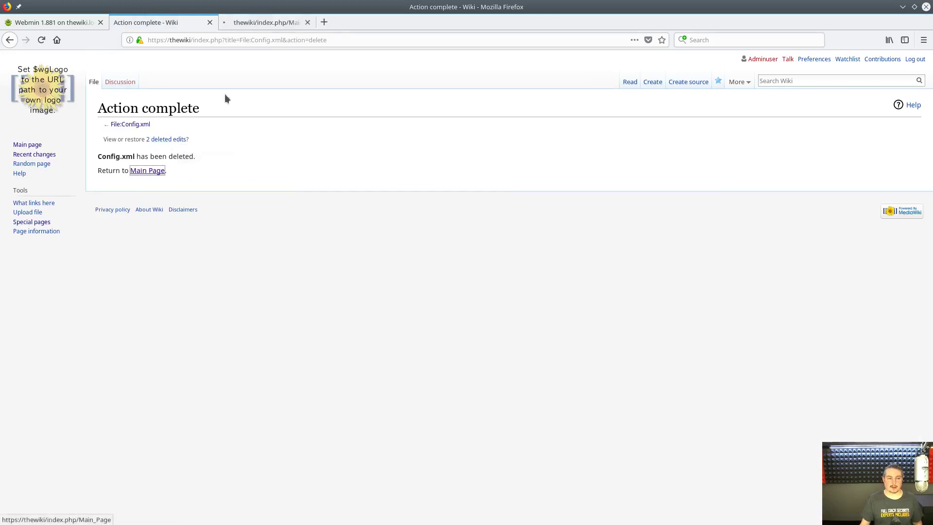
pyautogui.click(265, 26)
pyautogui.click(817, 84)
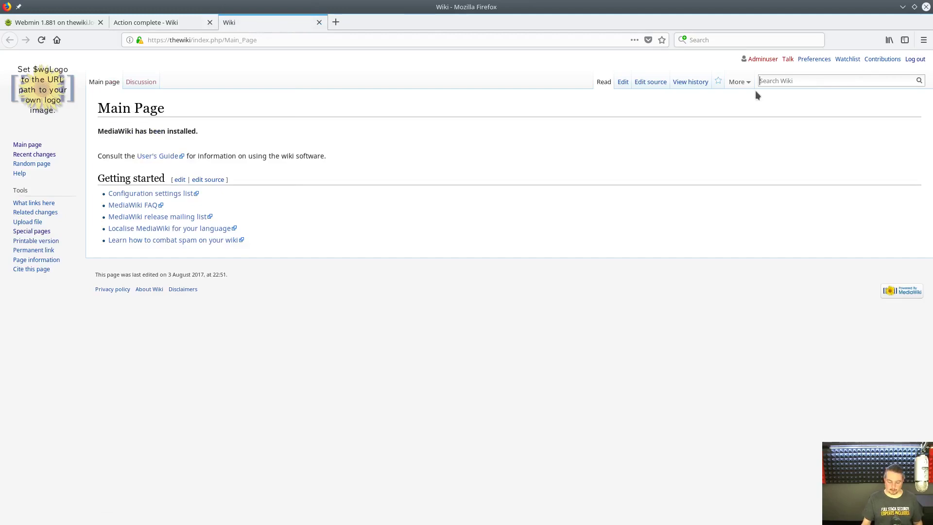
pyautogui.write('pi')
pyautogui.press('Down')
pyautogui.press('Return')
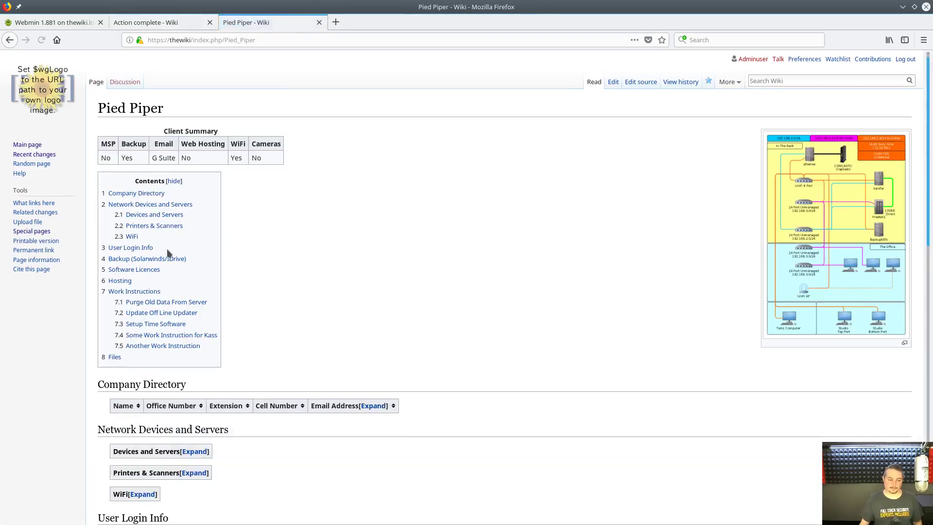
pyautogui.scroll(-15, 377, 496)
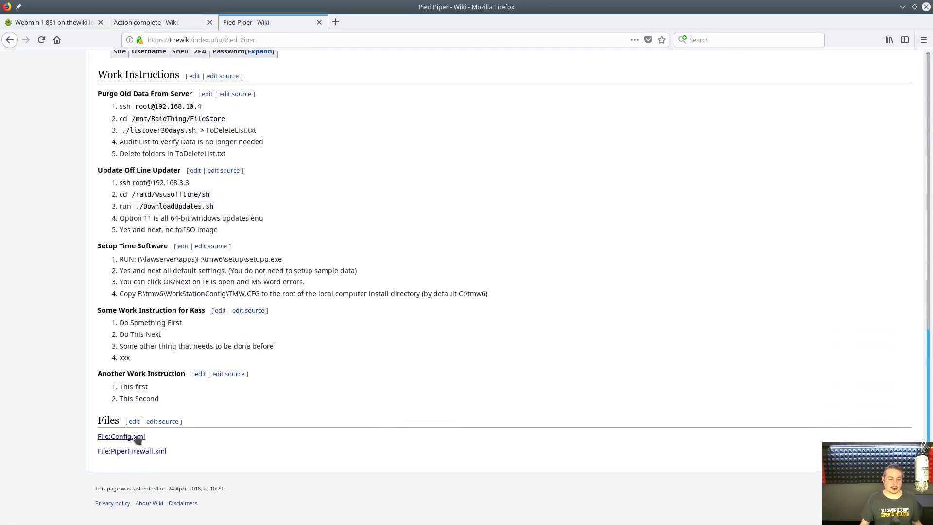
pyautogui.click(136, 437)
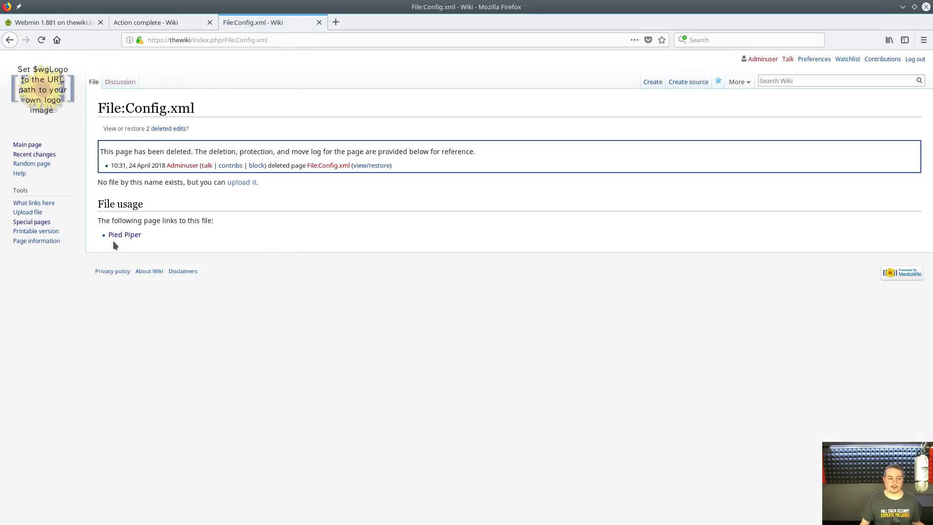
pyautogui.click(368, 165)
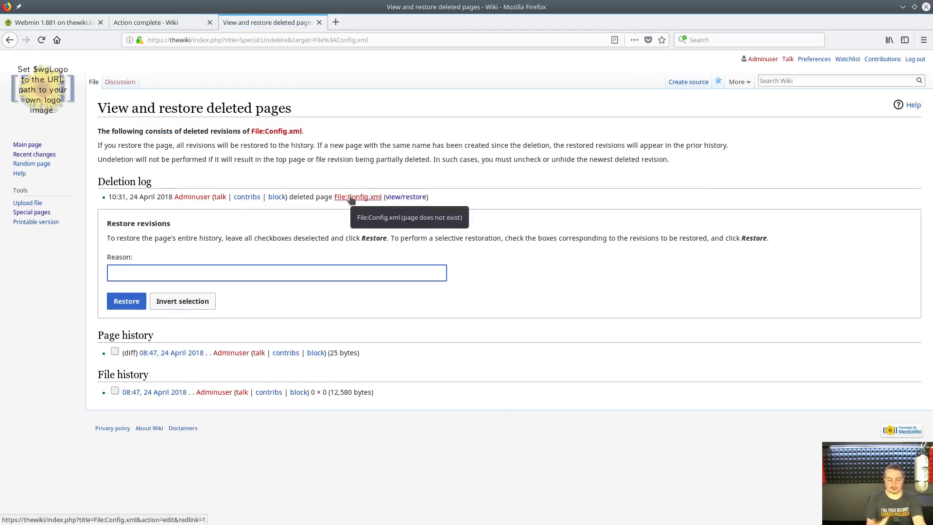
# - Restore the deleted Config.xml revision and go back to its deletion log
pyautogui.click(419, 199)
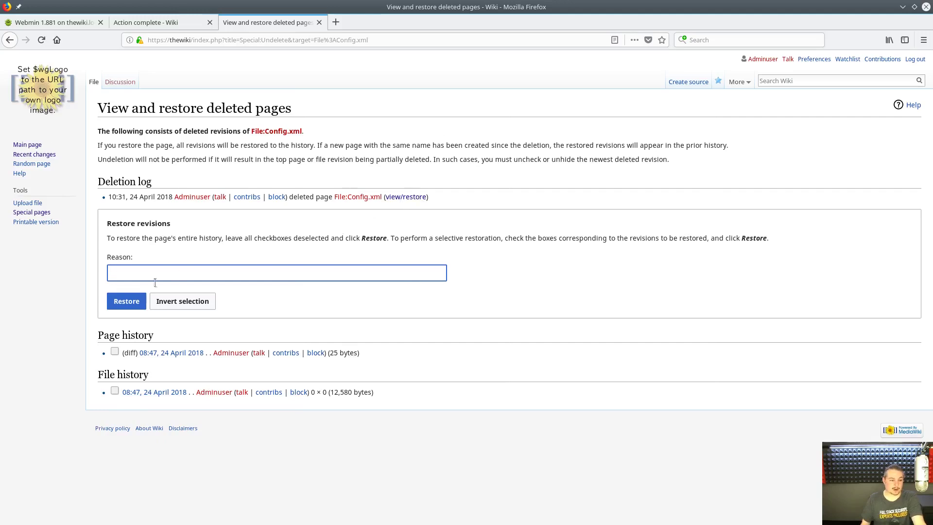
pyautogui.click(121, 308)
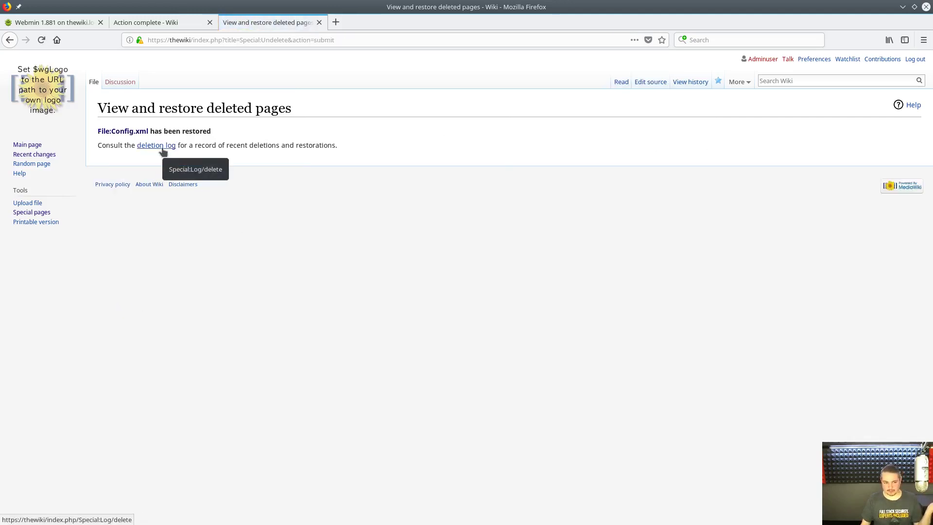
pyautogui.hotkey('alt', 'Left')
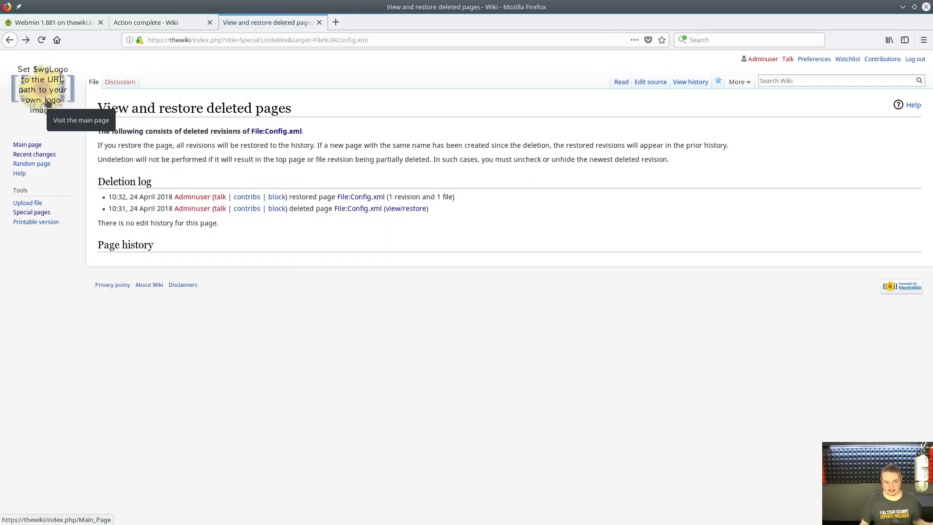
# - Search for Pied Piper and open the restored Config.xml file page
pyautogui.click(828, 81)
pyautogui.write('P')
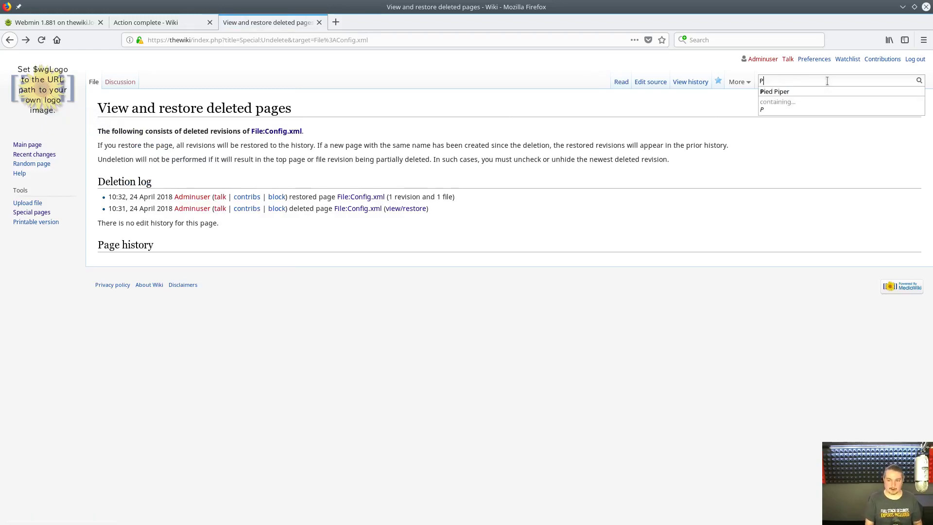
pyautogui.write('ied Piper')
pyautogui.press('Return')
pyautogui.scroll(-5, 387, 377)
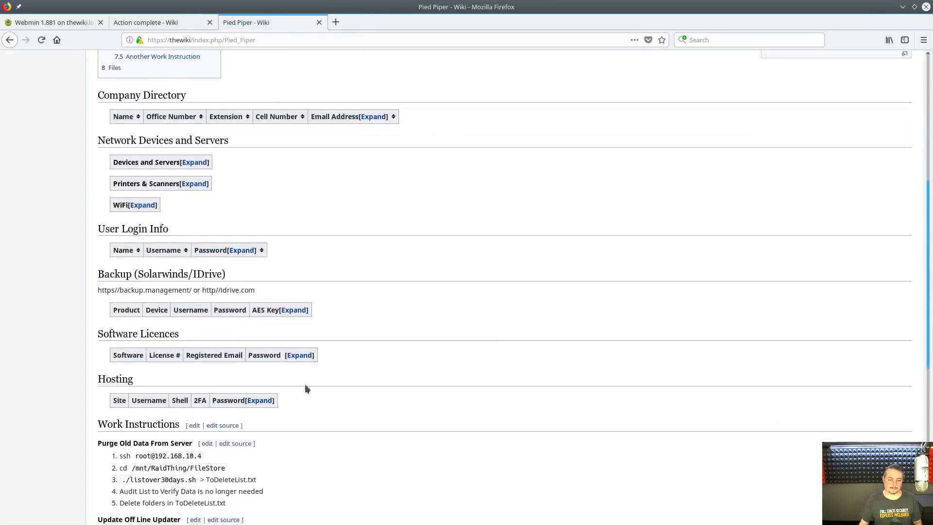
pyautogui.scroll(-7, 307, 388)
pyautogui.click(140, 437)
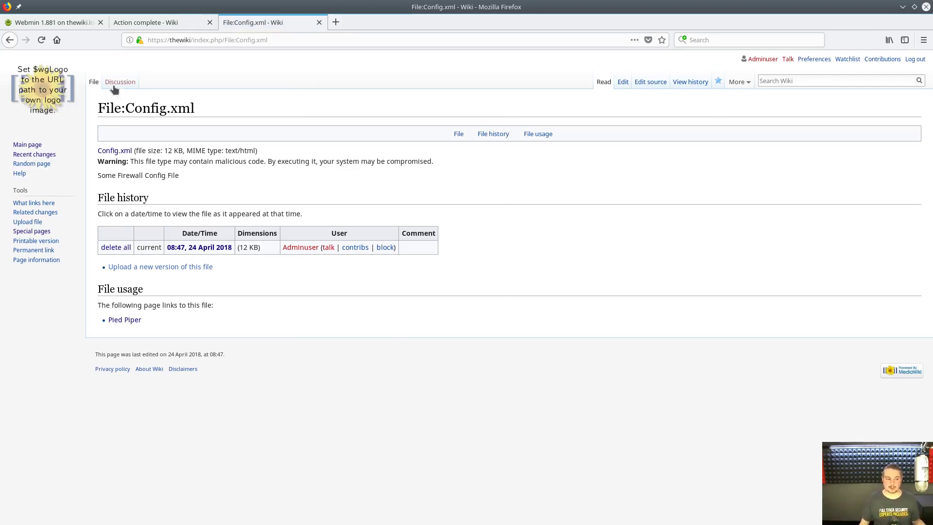
# - Visit the Main Page, check Recent changes, then return to the Main Page
pyautogui.click(29, 146)
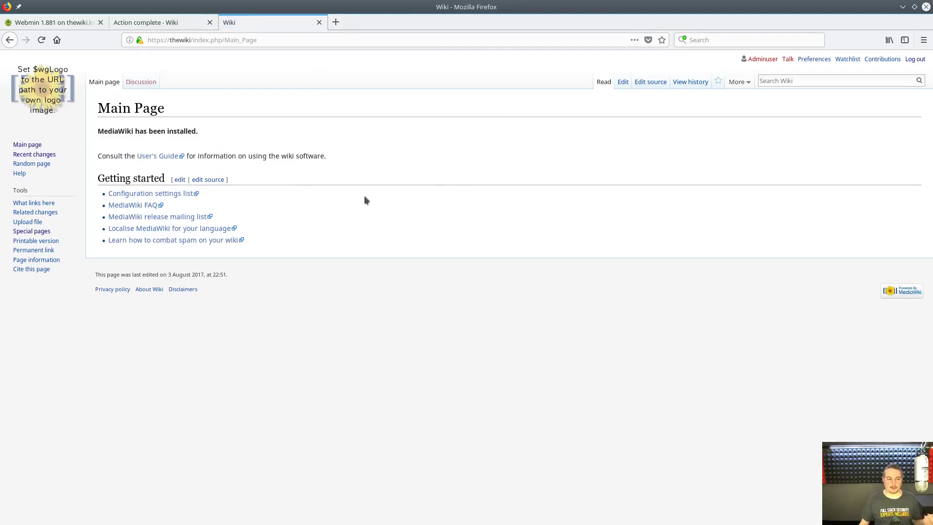
pyautogui.click(43, 155)
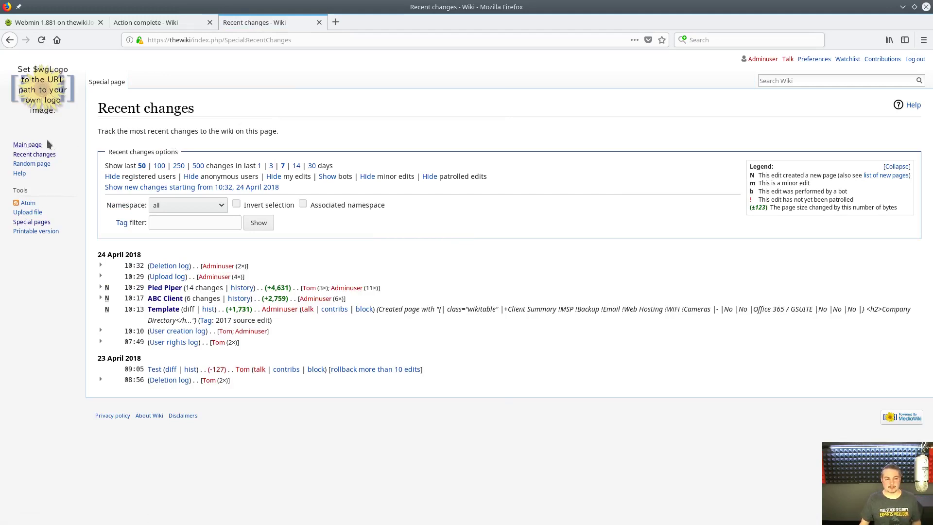
pyautogui.click(28, 145)
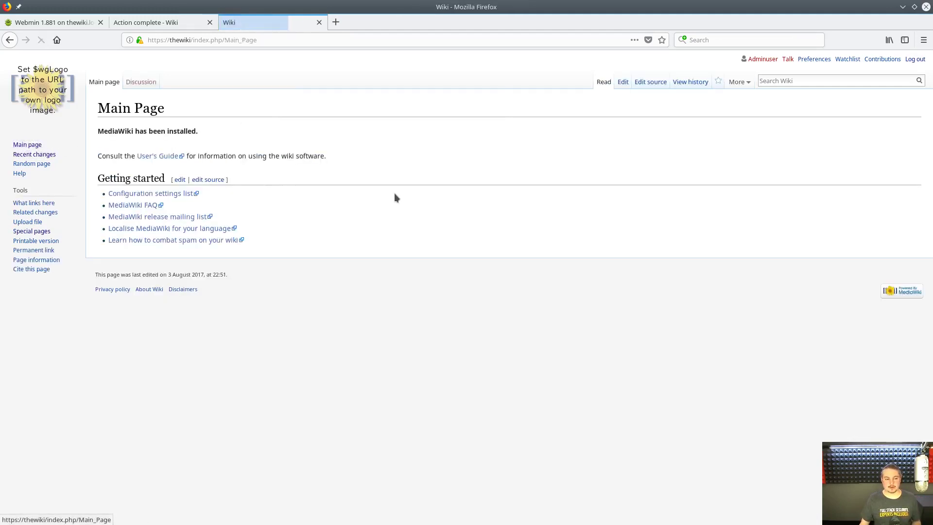
# - Replace the Main Page source with a Recent Changes heading and {{Special:RecentChanges/50}}, then save
pyautogui.click(617, 86)
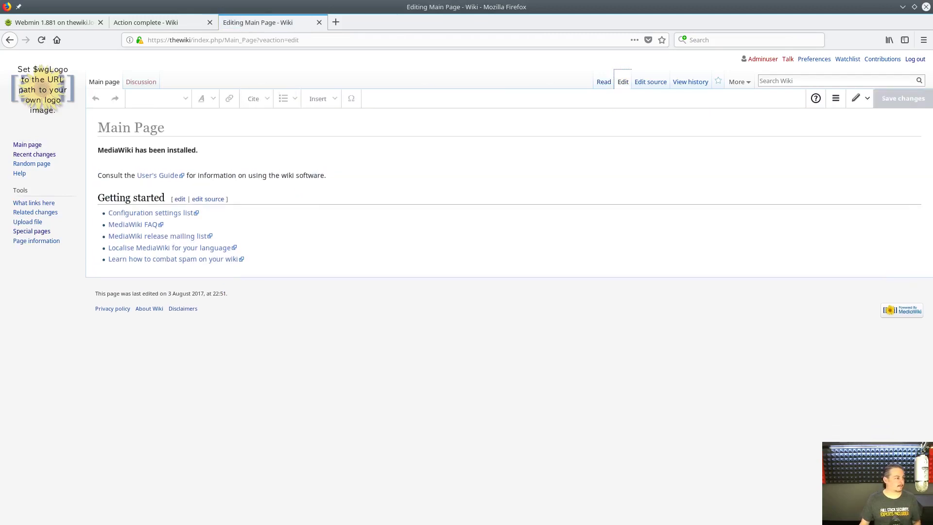
pyautogui.click(640, 82)
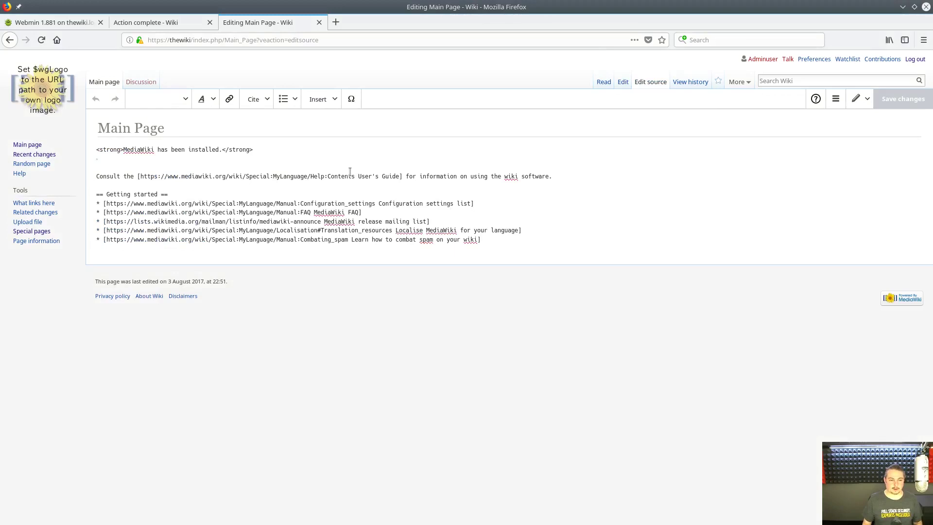
pyautogui.hotkey('shift', 'Down')
pyautogui.hotkey('shift', 'Down')
pyautogui.hotkey('shift', 'Down')
pyautogui.hotkey('shift', 'Down')
pyautogui.hotkey('shift', 'Down')
pyautogui.hotkey('shift', 'Down')
pyautogui.hotkey('shift', 'Down')
pyautogui.hotkey('shift', 'Down')
pyautogui.hotkey('shift', 'Down')
pyautogui.press('BackSpace')
pyautogui.write('<h2> Recent Changes </h2> {{Special:RecentChanges/50}}')
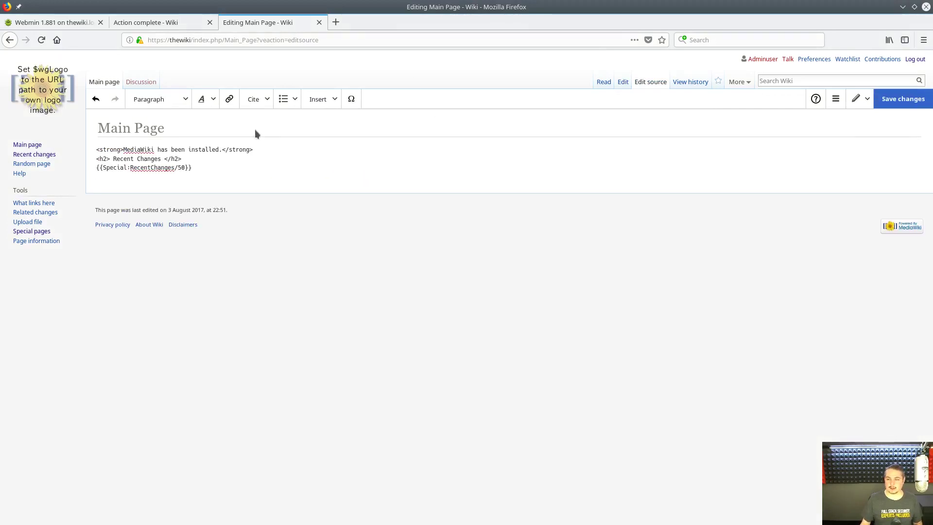
pyautogui.hotkey('shift', 'End')
pyautogui.press('BackSpace')
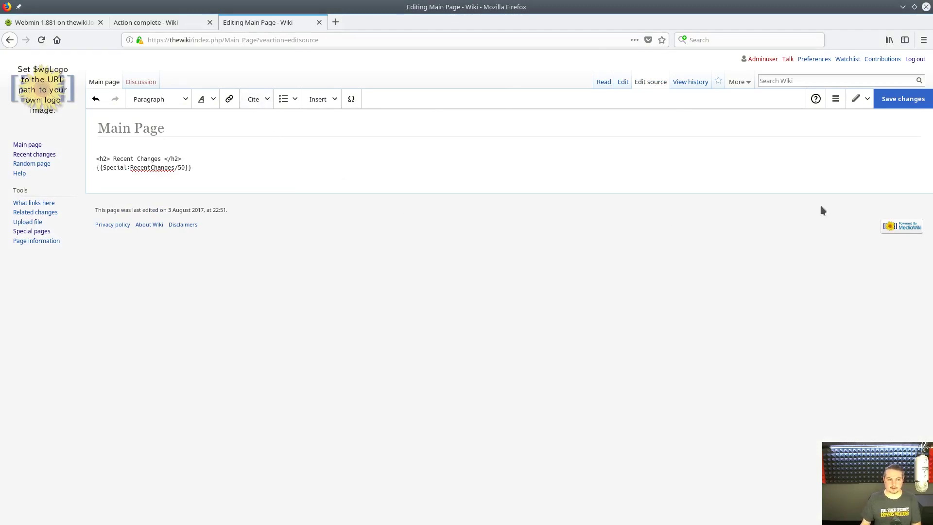
pyautogui.press('Delete')
pyautogui.click(905, 99)
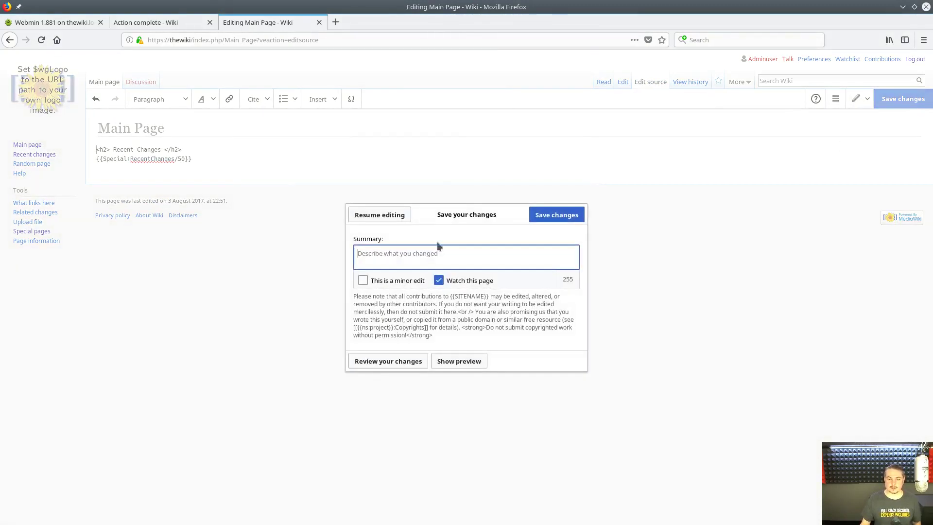
pyautogui.click(578, 211)
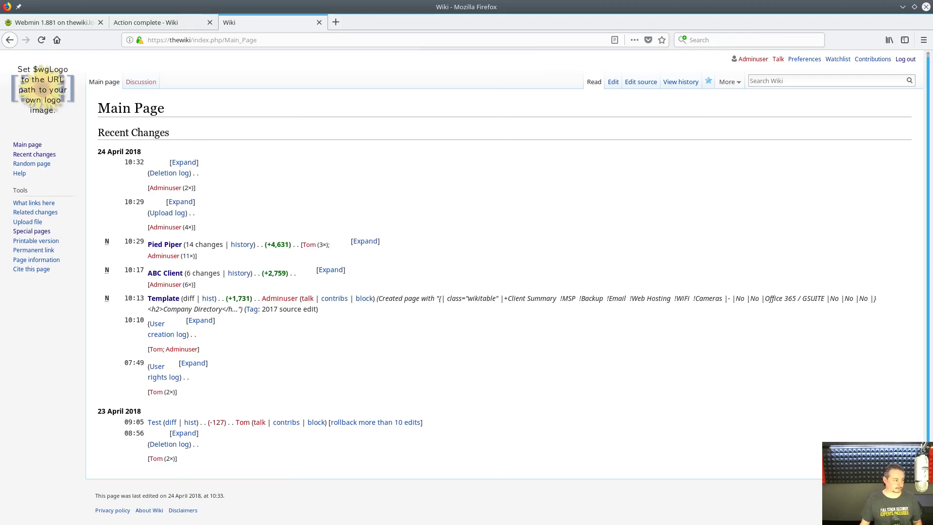
# - Add {{Special:AllPages}} at the top of the Main Page source and save
pyautogui.click(641, 82)
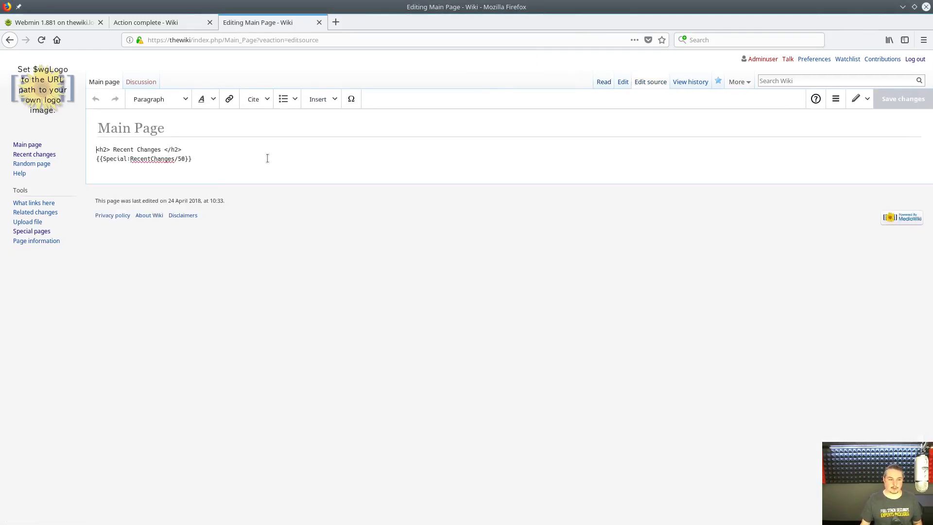
pyautogui.press('Down')
pyautogui.hotkey('shift', 'End')
pyautogui.hotkey('ctrl', 'c')
pyautogui.press('Up')
pyautogui.press('Return')
pyautogui.press('Return')
pyautogui.press('Up')
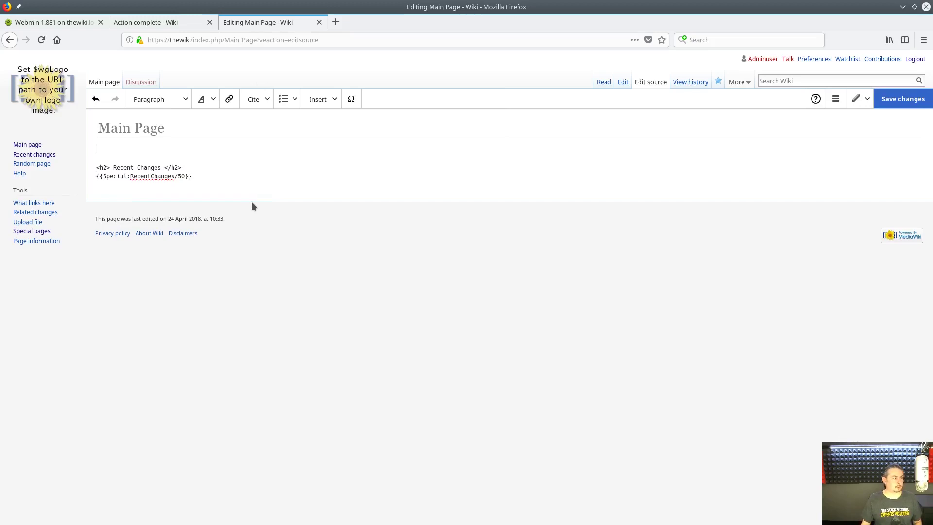
pyautogui.hotkey('ctrl', 'v')
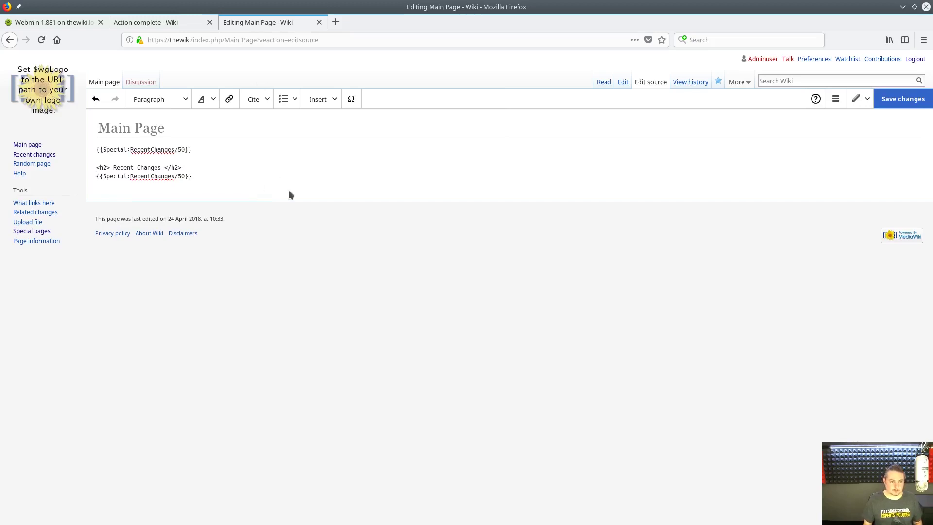
pyautogui.press('BackSpace')
pyautogui.press('BackSpace')
pyautogui.press('BackSpace')
pyautogui.hotkey('ctrl', 'shift', 'Left')
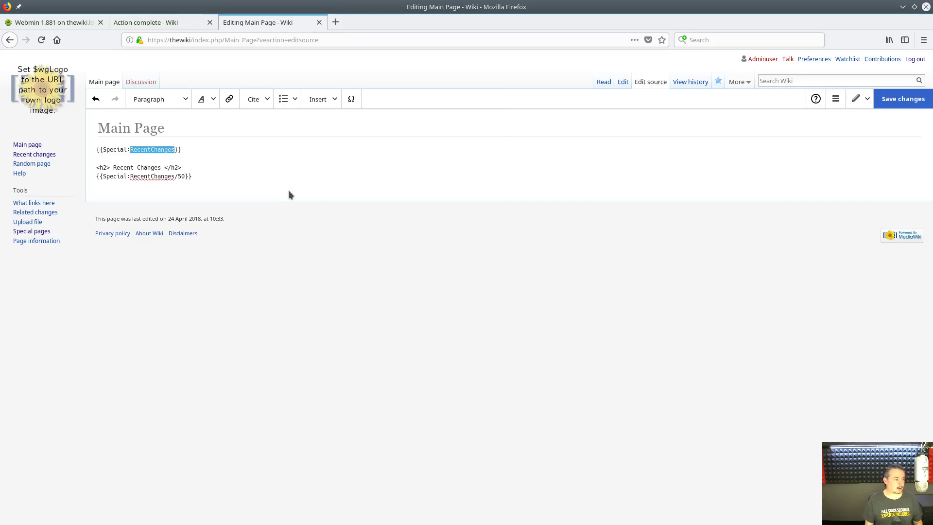
pyautogui.write('AllPage')
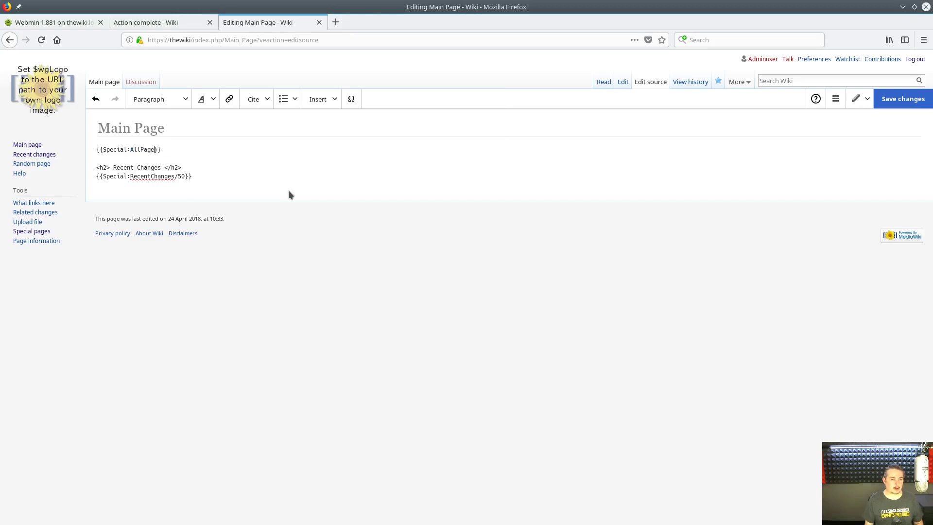
pyautogui.write('s')
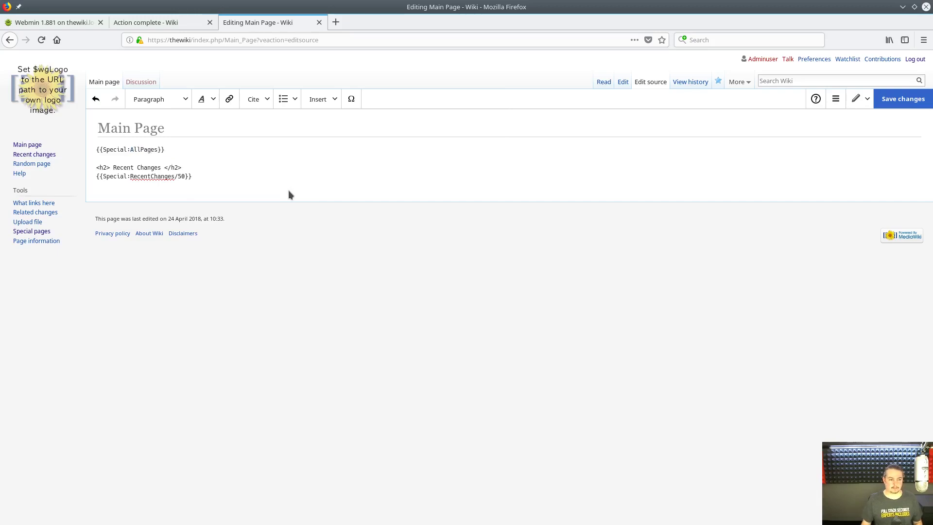
pyautogui.click(904, 101)
pyautogui.click(543, 216)
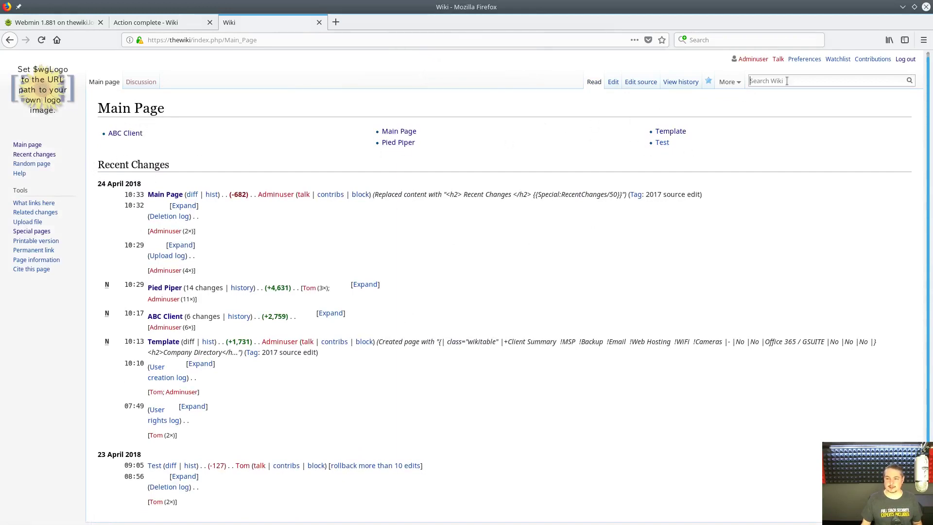
# - Create the 'Another Client' page with the text 'ascascasc'
pyautogui.write('ANother')
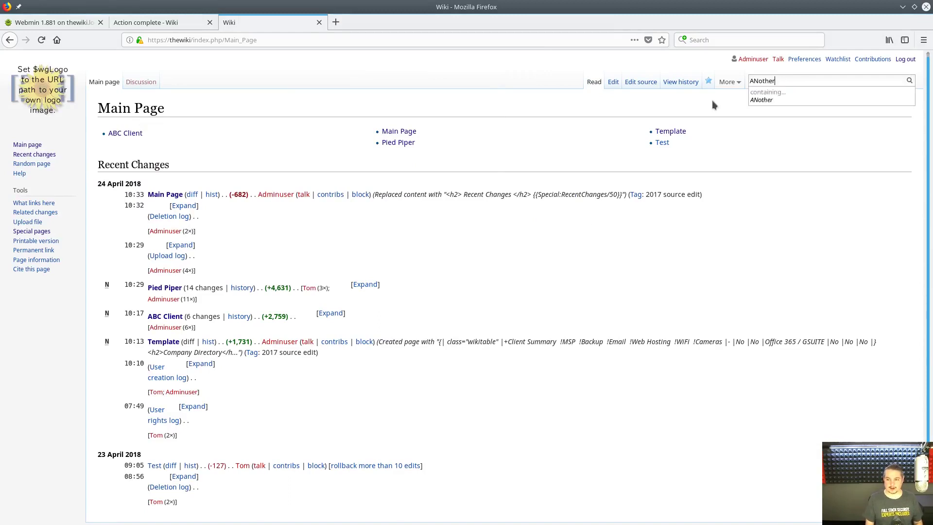
pyautogui.hotkey('ctrl', 'a')
pyautogui.write('Another Client')
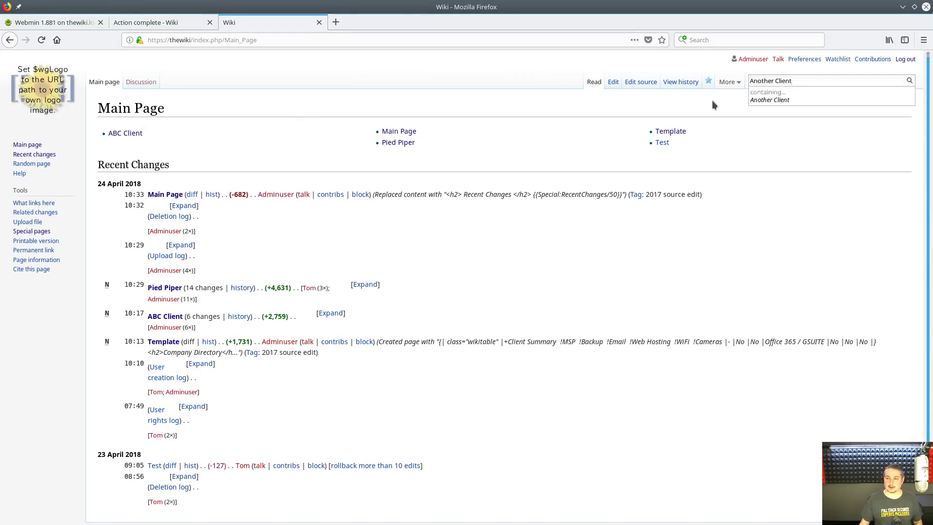
pyautogui.press('Return')
pyautogui.click(187, 181)
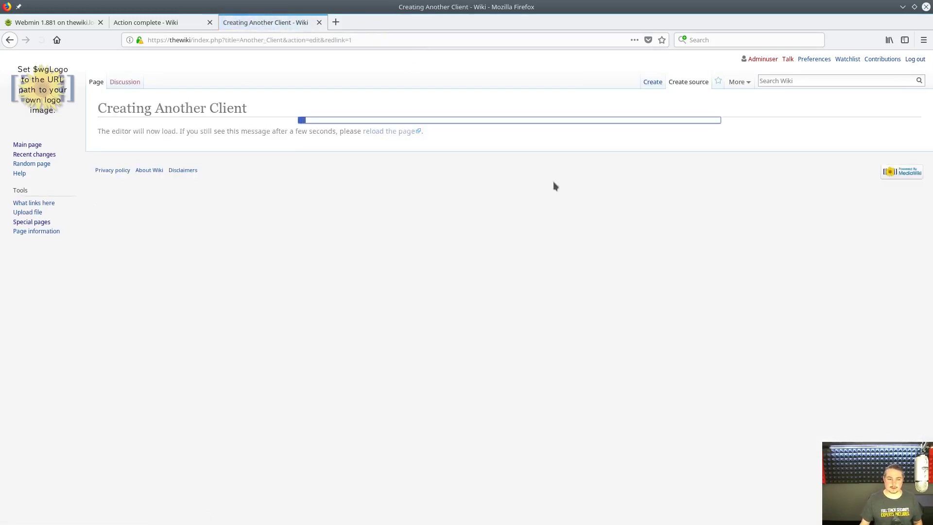
pyautogui.click(287, 157)
pyautogui.write('ascascasc')
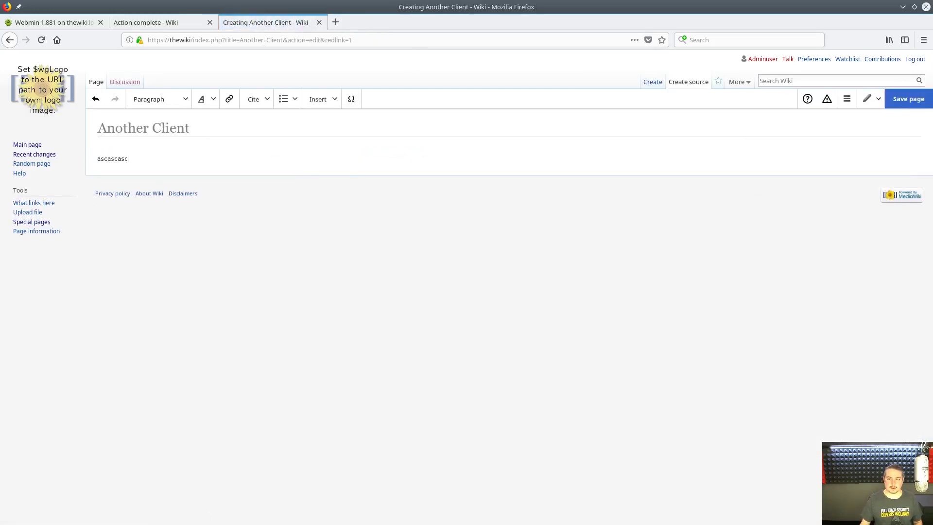
pyautogui.click(909, 99)
pyautogui.click(560, 215)
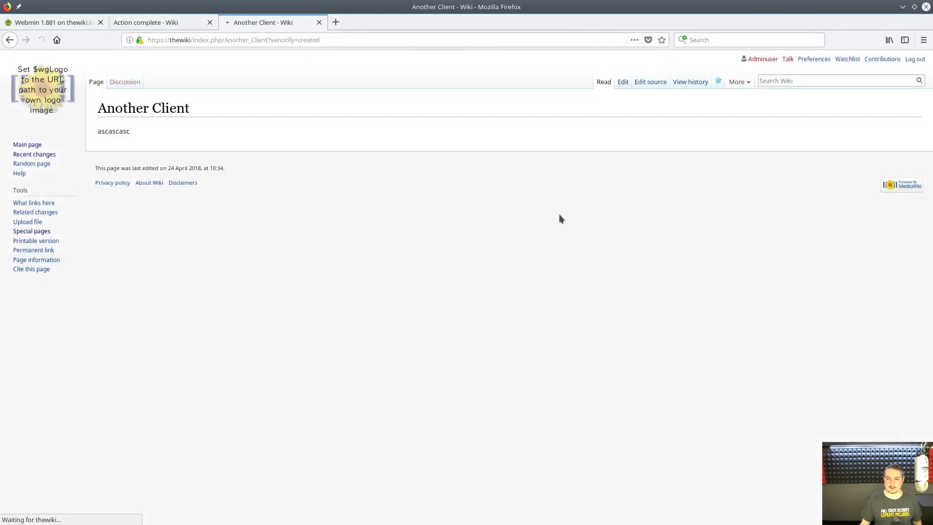
# - Return to the Main Page to see Another Client listed
pyautogui.click(50, 114)
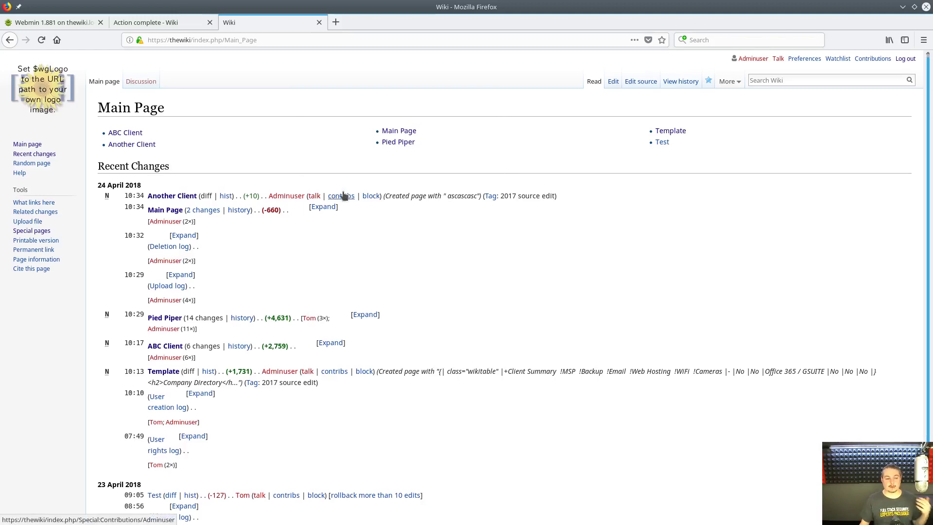
pyautogui.scroll(-2, 360, 229)
pyautogui.scroll(2, 372, 267)
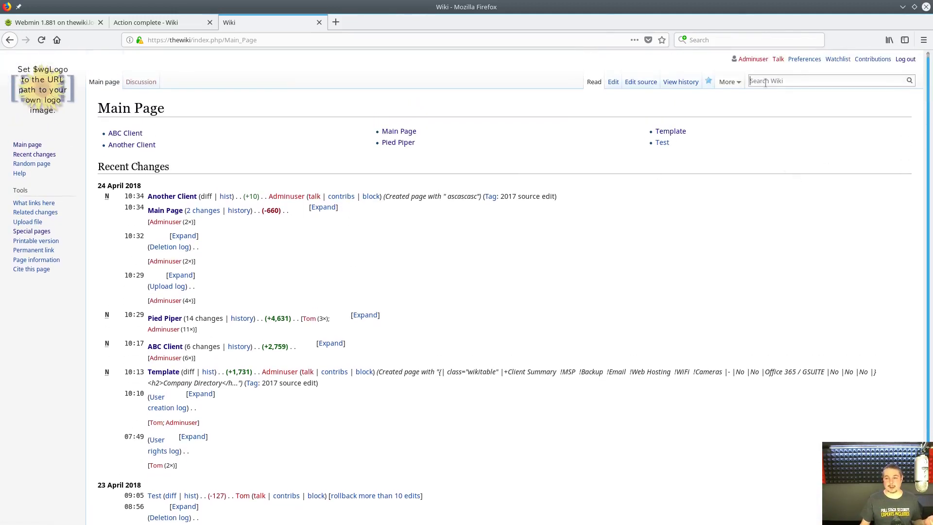